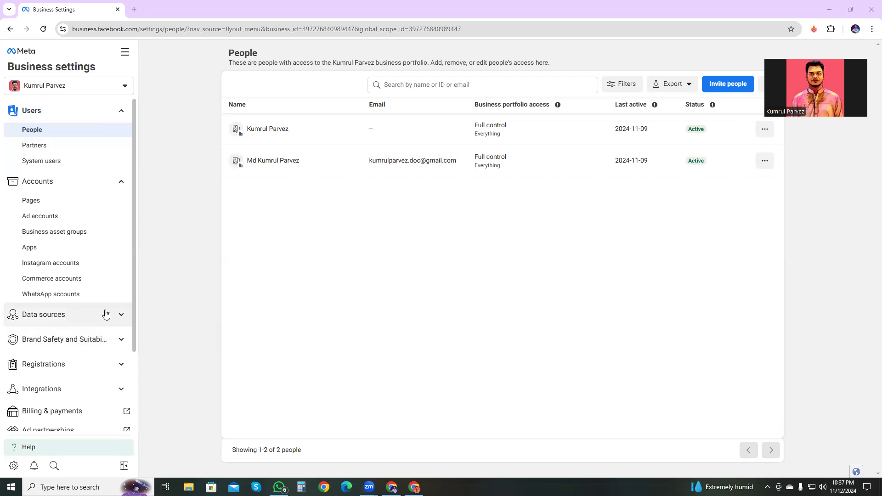
# Step: Start creating a new dataset among the business portfolio's data sources
pyautogui.click(87, 316)
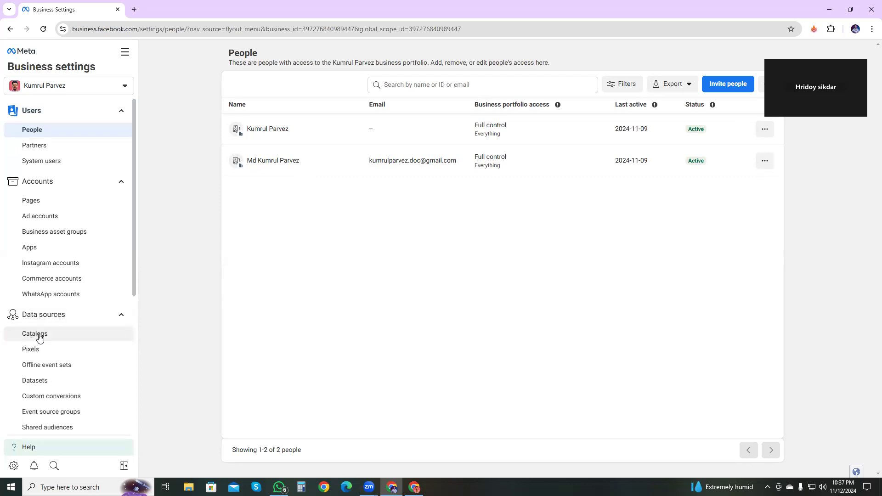
pyautogui.click(33, 385)
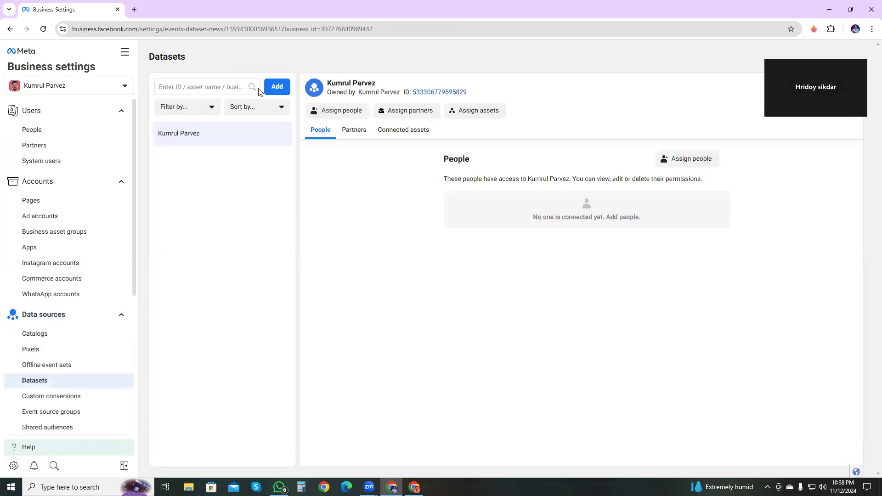
pyautogui.click(277, 88)
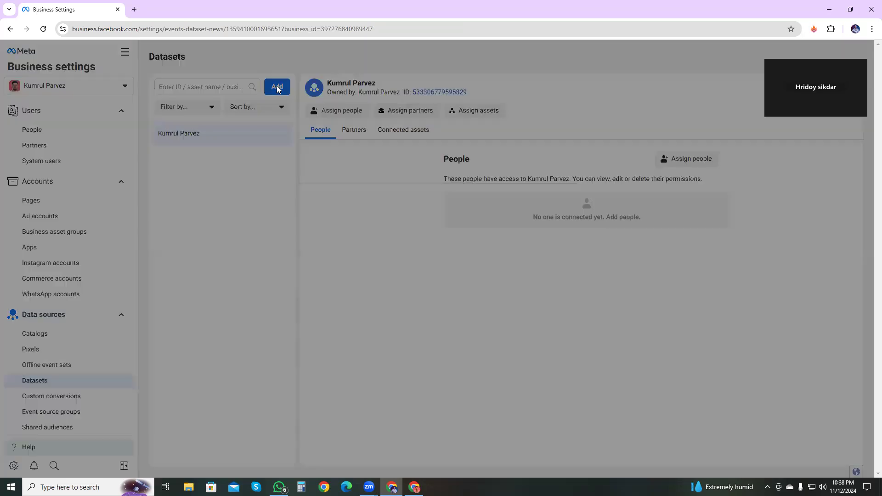
pyautogui.click(341, 253)
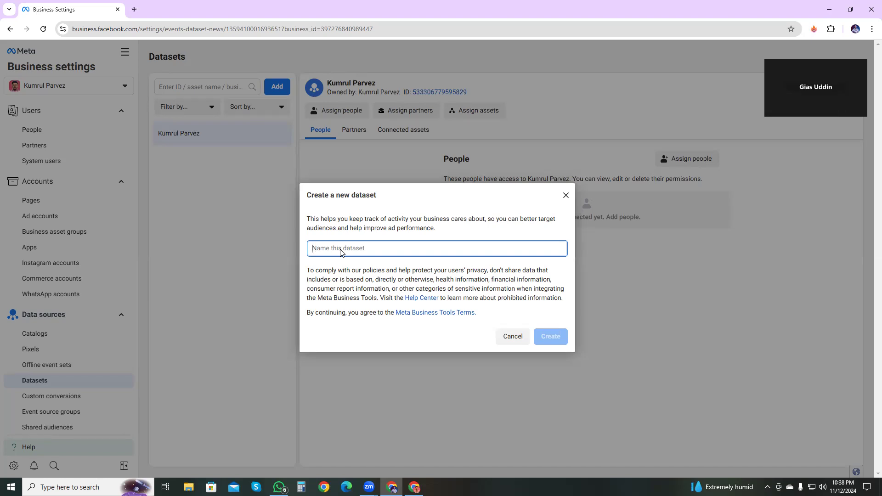
pyautogui.write('K')
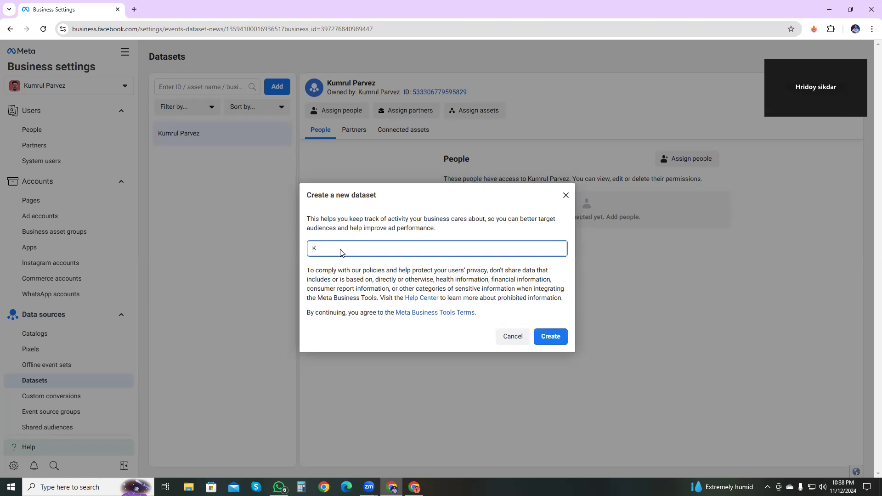
pyautogui.write('um')
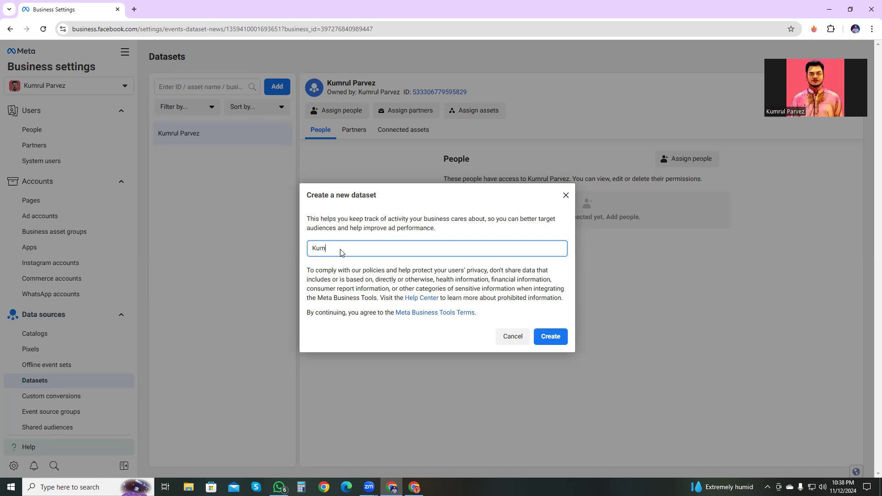
pyautogui.write('rul')
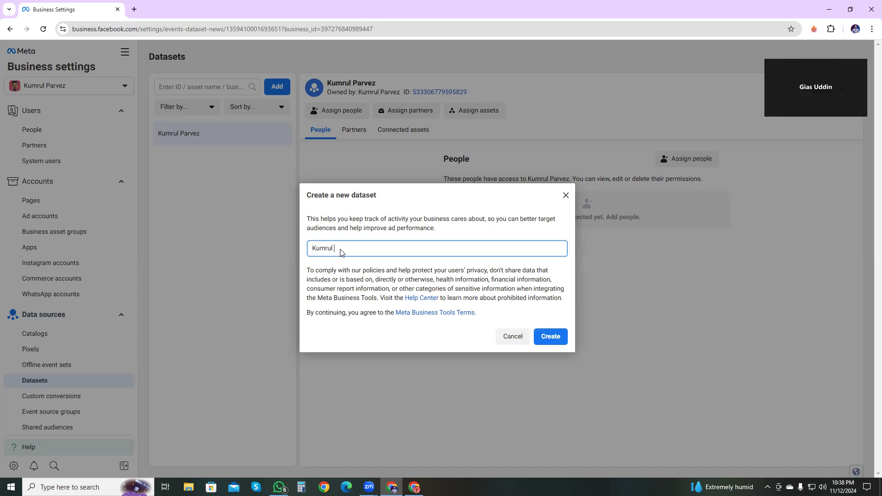
pyautogui.press('BackSpace')
pyautogui.press('BackSpace')
pyautogui.press('BackSpace')
pyautogui.press('BackSpace')
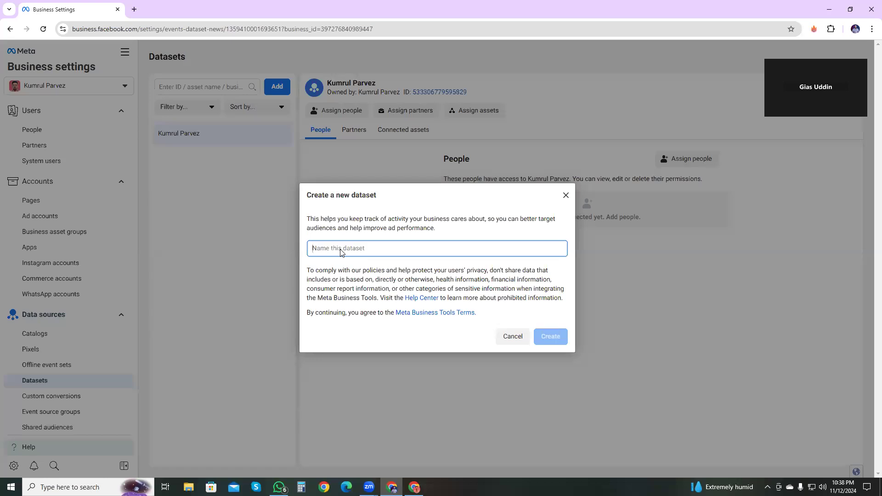
# Step: Name the new dataset with the business owner's short handle and create it
pyautogui.write('mrkumr')
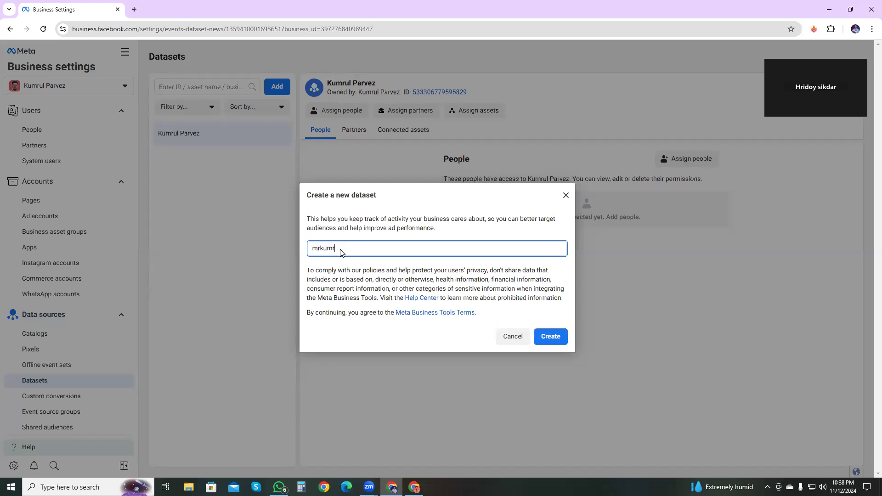
pyautogui.write('ul')
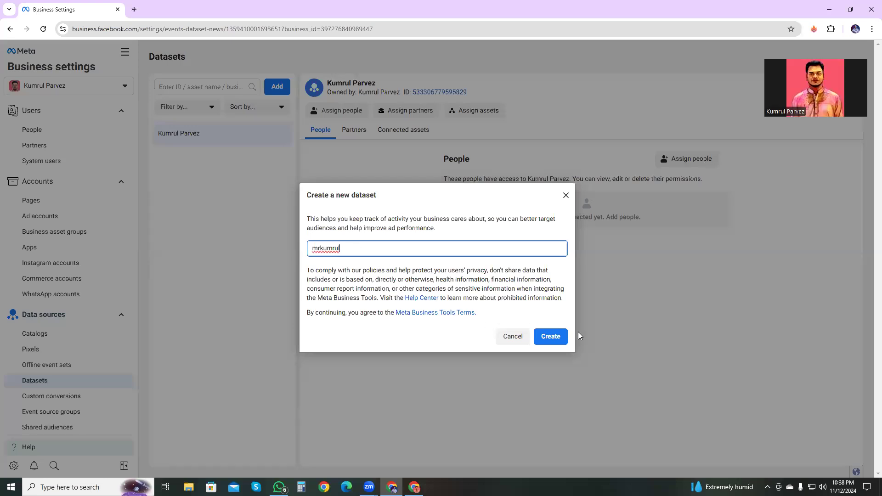
pyautogui.click(560, 337)
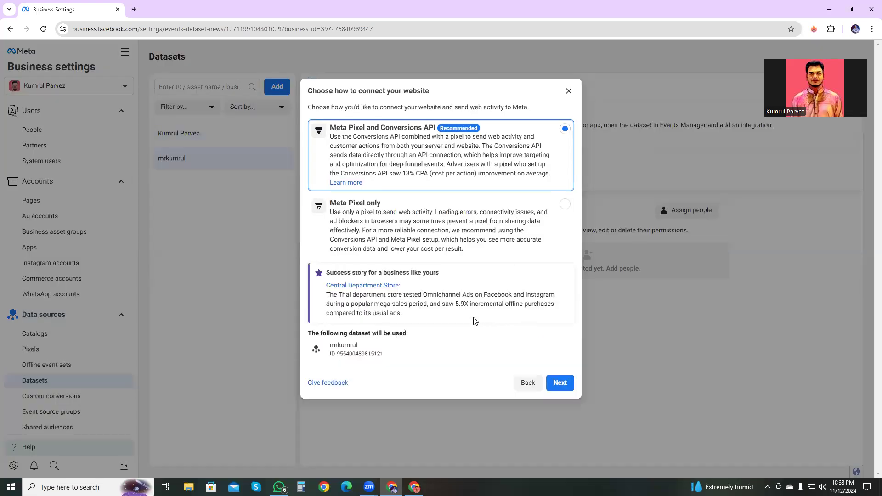
# Step: Choose Meta Pixel only as the method for connecting the website to the new dataset
pyautogui.doubleClick(375, 358)
pyautogui.click(373, 340)
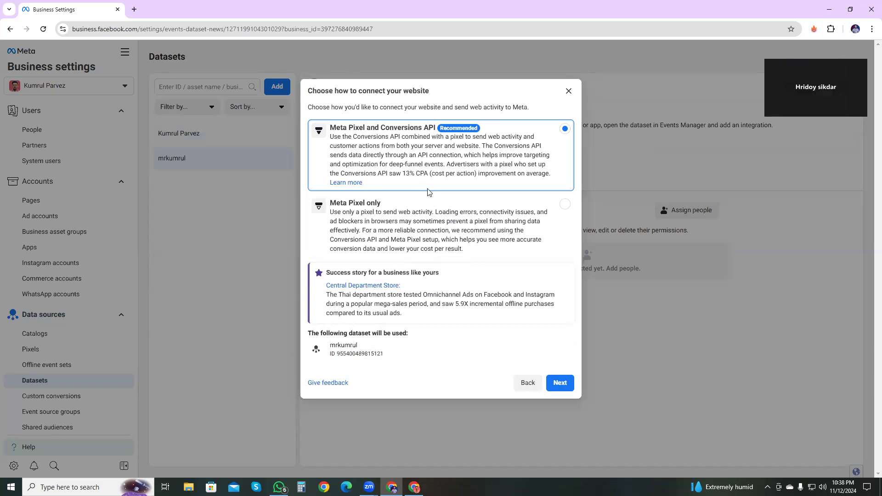
pyautogui.click(370, 225)
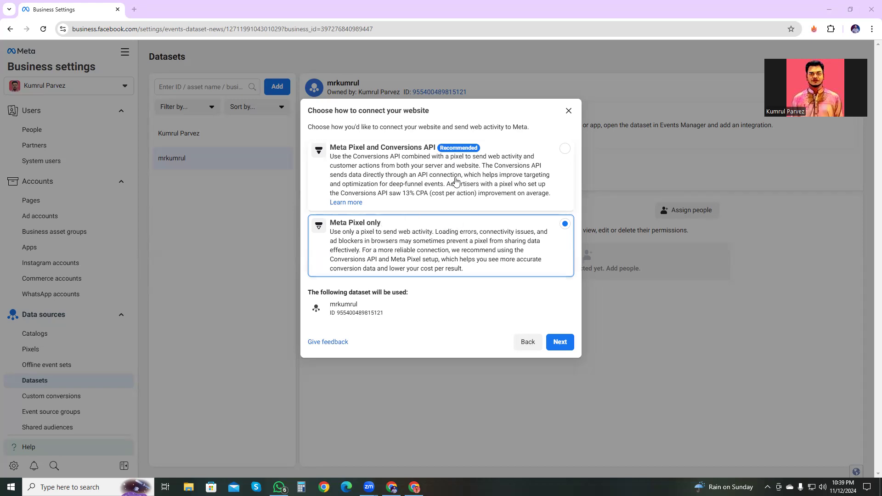
pyautogui.click(557, 343)
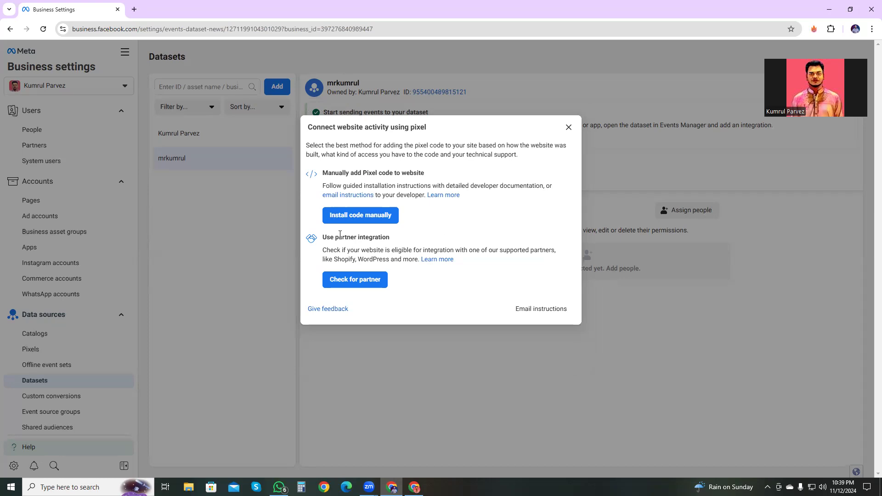
# Step: Open the WooCommerce partner integration for the pixel and close the setup at the plugin download stage
pyautogui.click(356, 281)
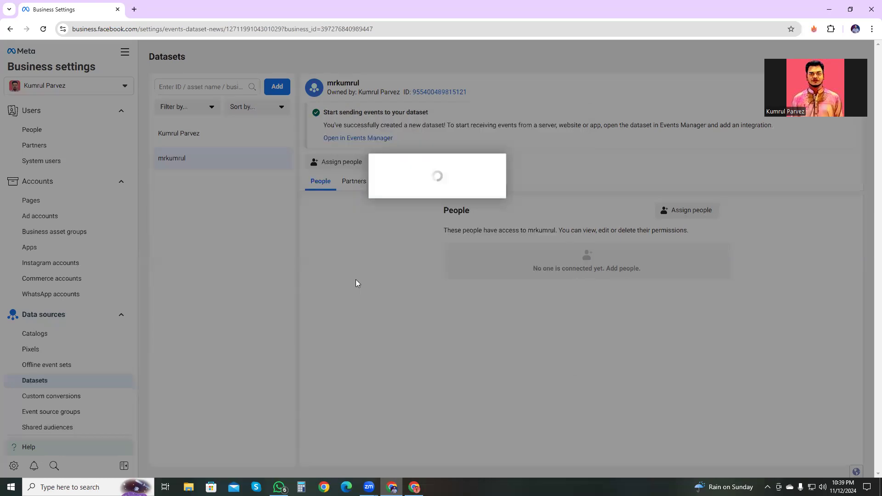
pyautogui.scroll(-8, 420, 263)
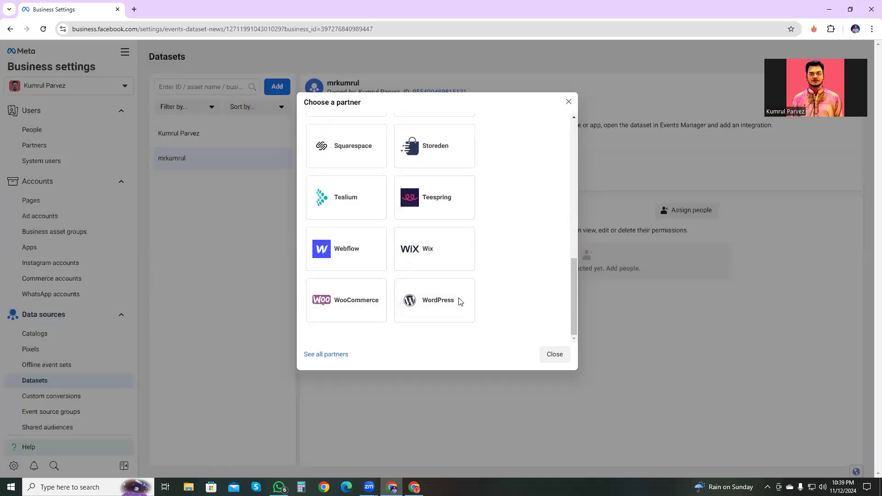
pyautogui.click(342, 303)
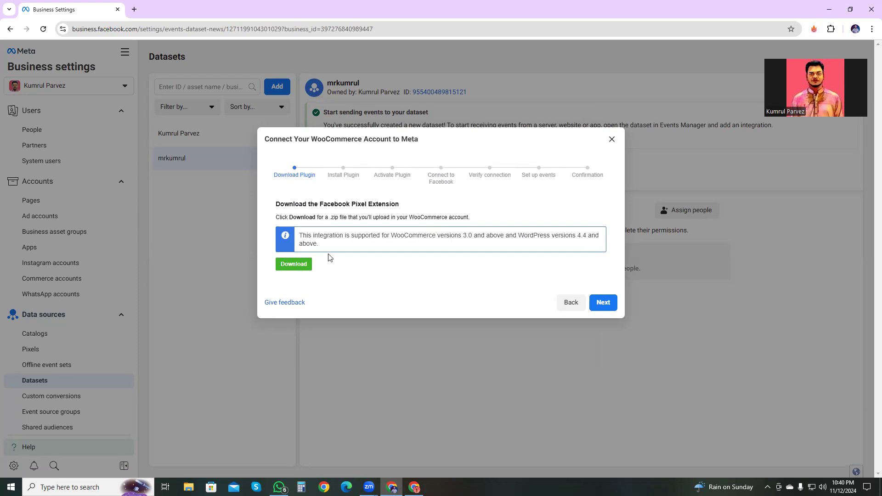
pyautogui.click(611, 139)
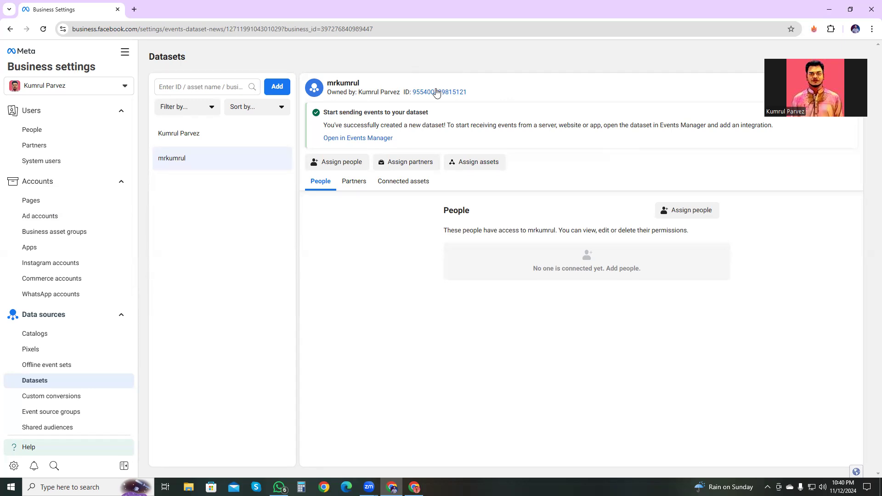
# Step: Switch to Google Tag Manager and go to the list of all accounts
pyautogui.click(415, 487)
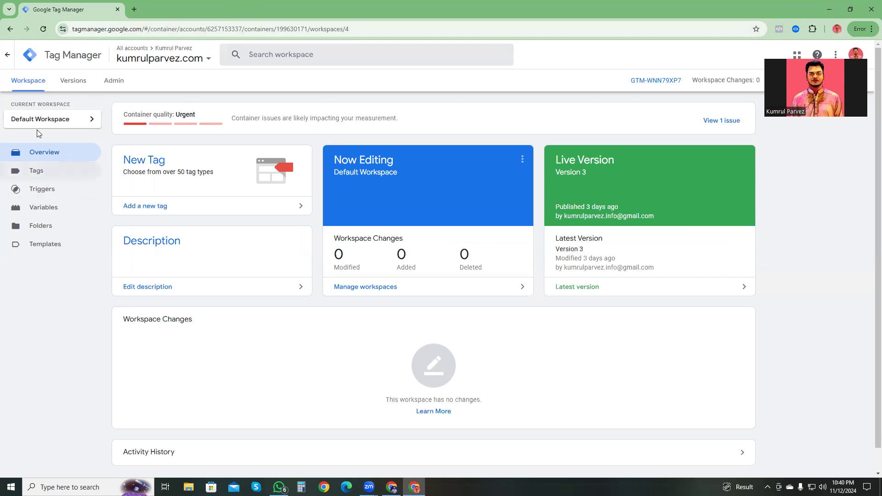
pyautogui.click(183, 60)
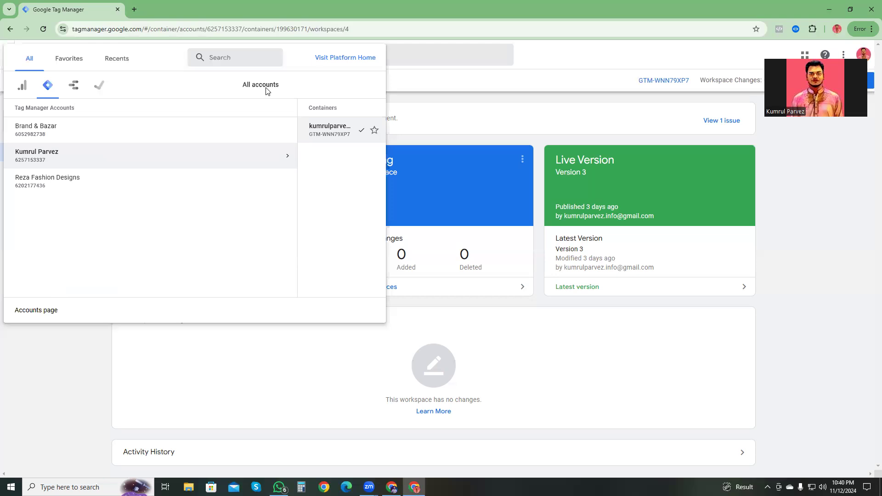
pyautogui.click(22, 86)
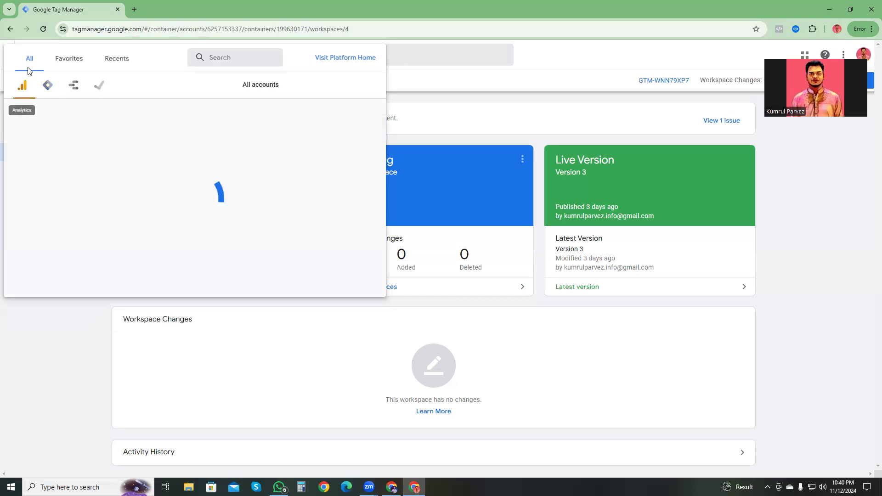
pyautogui.click(517, 65)
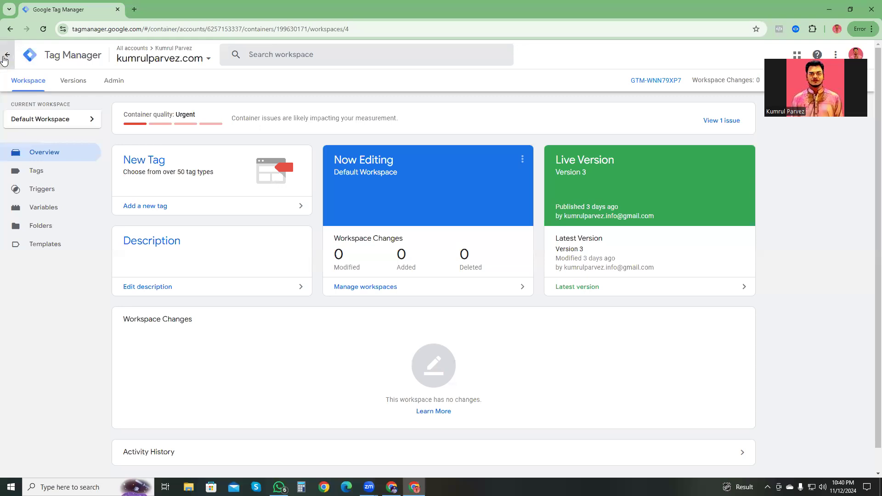
pyautogui.click(6, 56)
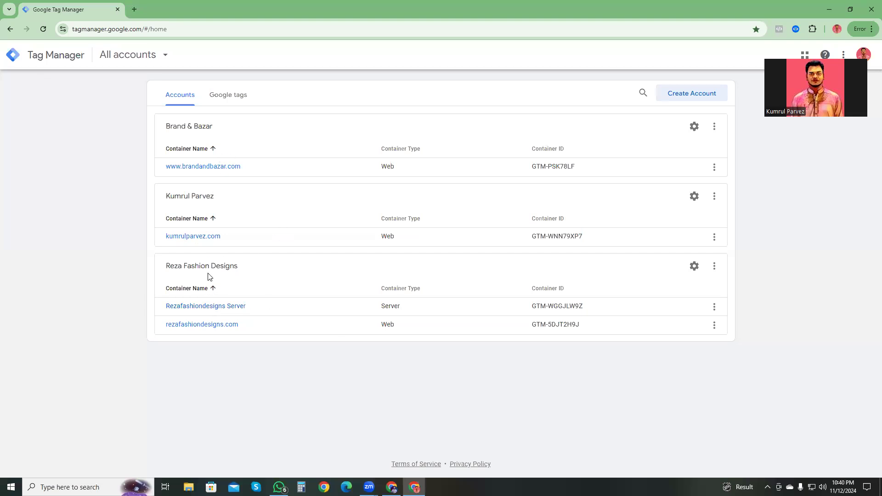
# Step: Start a new Tag Manager account with the owner's short handle as its name and United States as the country
pyautogui.click(699, 95)
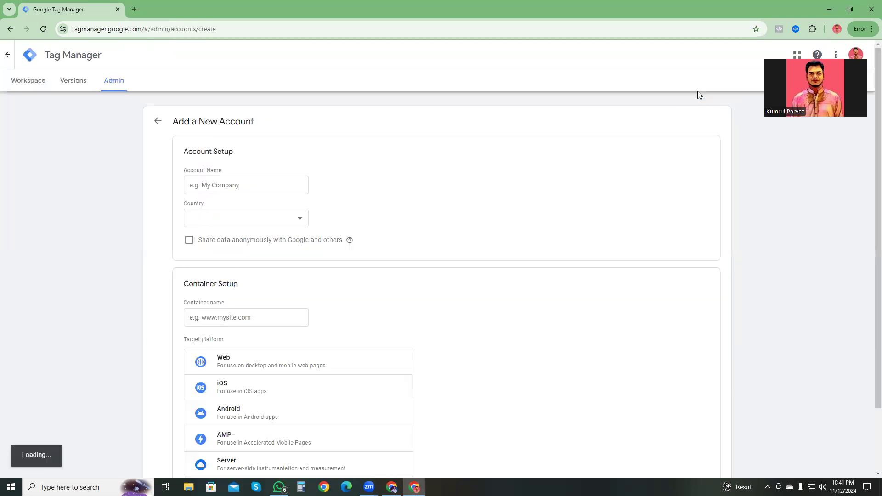
pyautogui.click(224, 187)
pyautogui.click(258, 210)
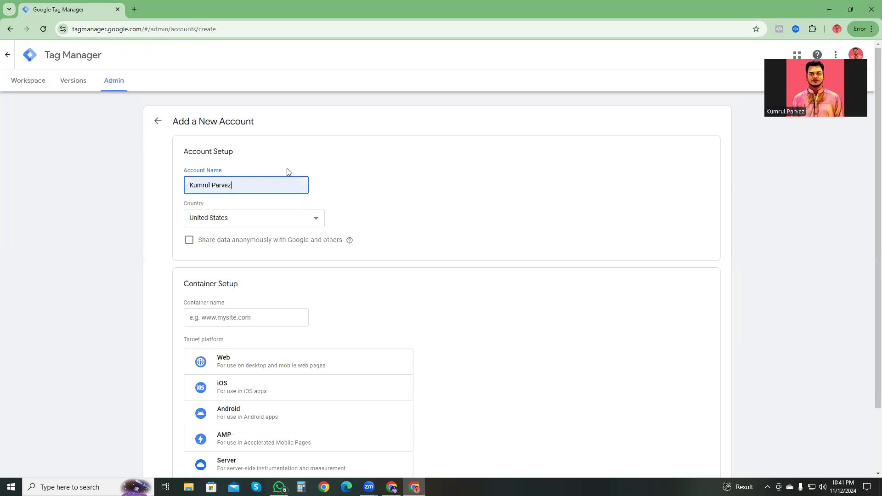
pyautogui.moveTo(241, 185); pyautogui.dragTo(172, 192)
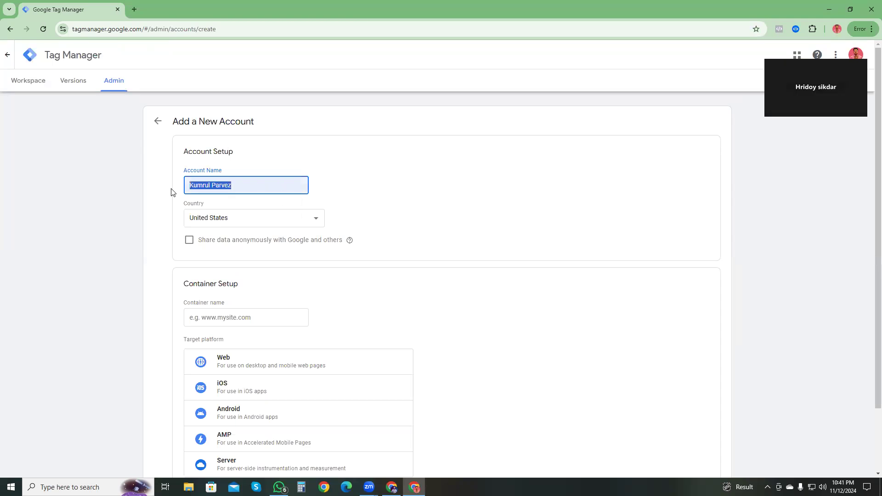
pyautogui.write('mrkumrul')
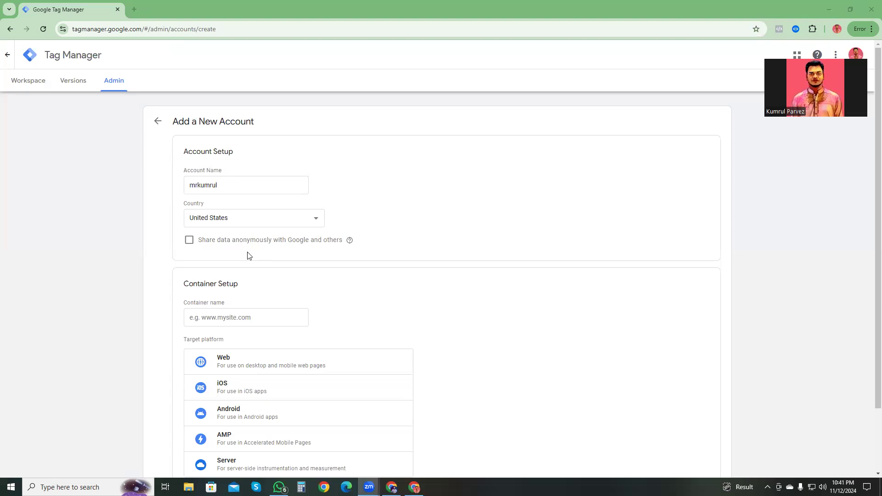
# Step: Name the container with the website's domain and set its target platform to Web
pyautogui.click(216, 316)
pyautogui.click(258, 343)
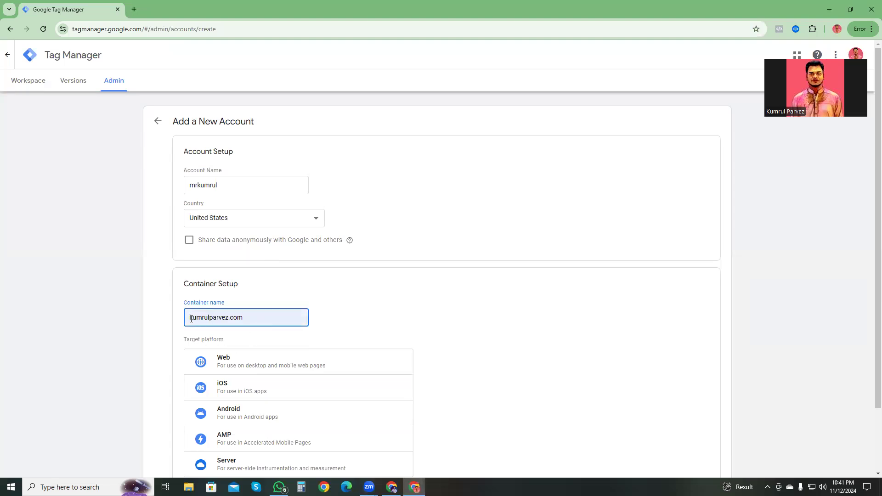
pyautogui.scroll(-3, 394, 351)
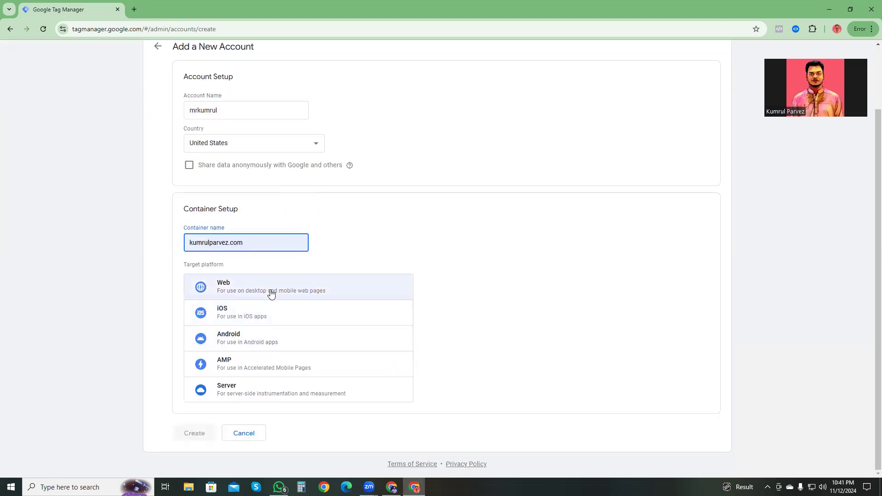
pyautogui.click(246, 288)
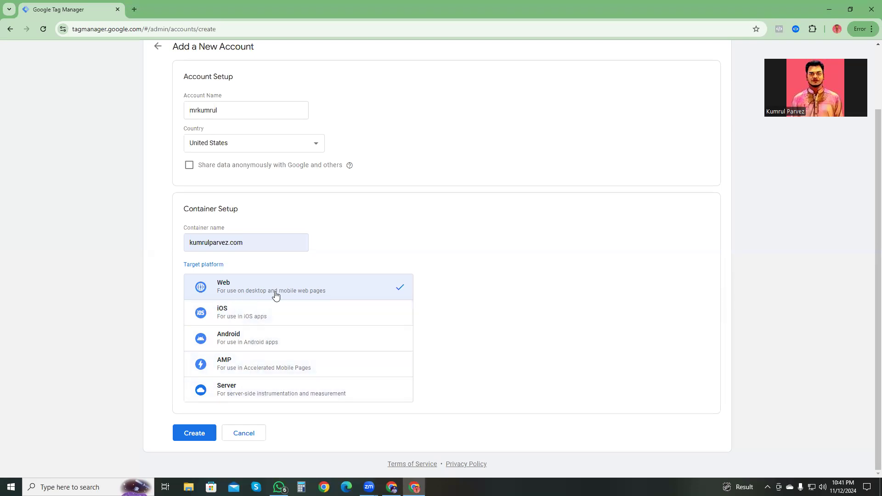
# Step: Create the account and accept the Terms of Service together with the GDPR Data Processing Terms
pyautogui.click(196, 433)
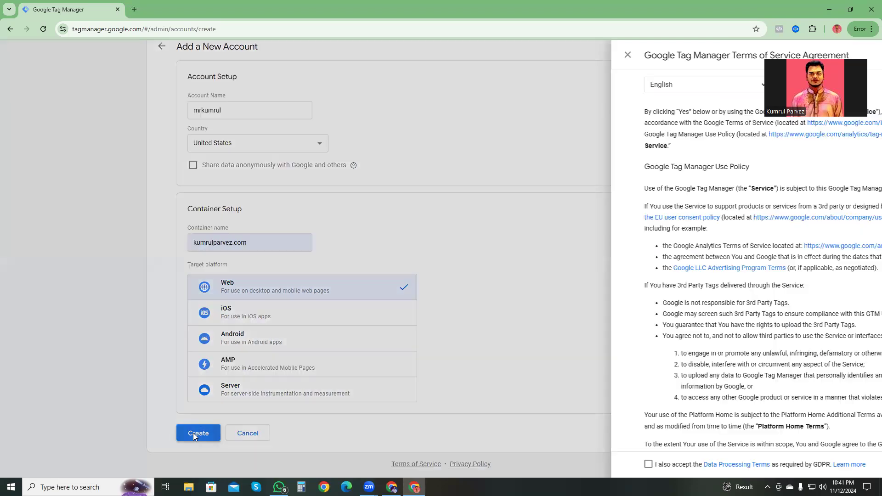
pyautogui.scroll(-2, 387, 301)
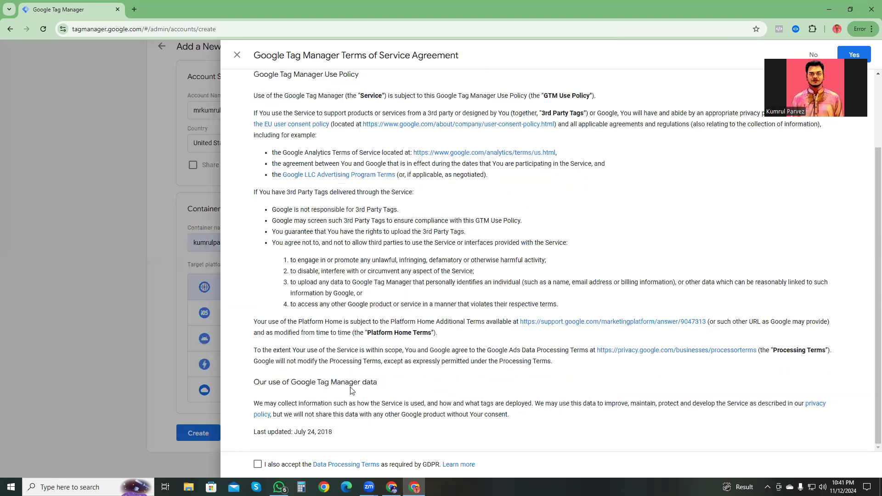
pyautogui.click(258, 464)
pyautogui.click(854, 55)
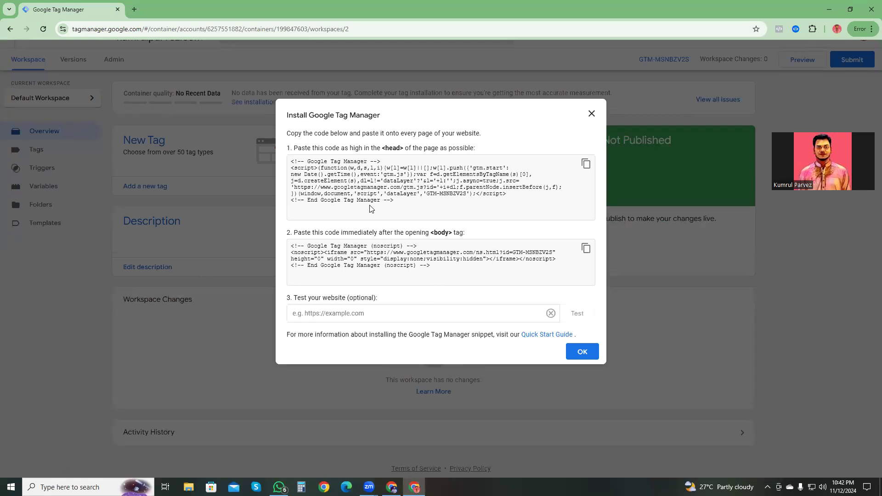
# Step: Examine the Google Tag Manager installation code meant for the head of the website's pages
pyautogui.moveTo(399, 201); pyautogui.dragTo(283, 154)
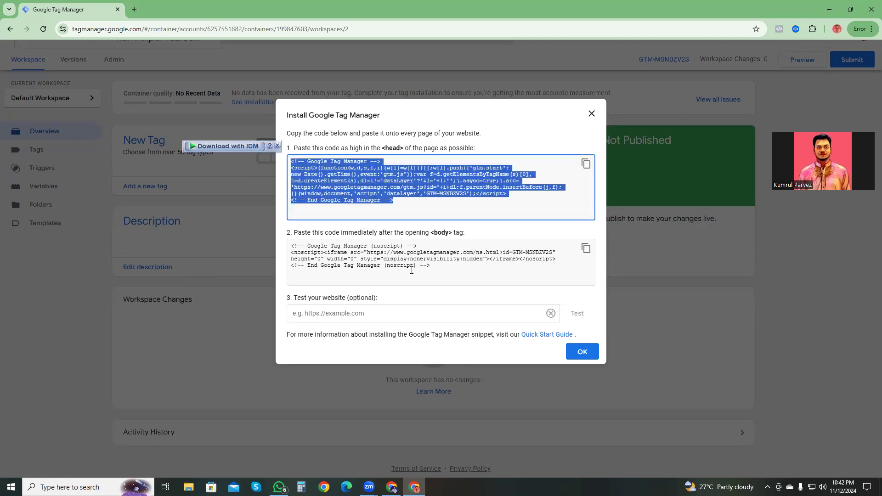
pyautogui.click(402, 195)
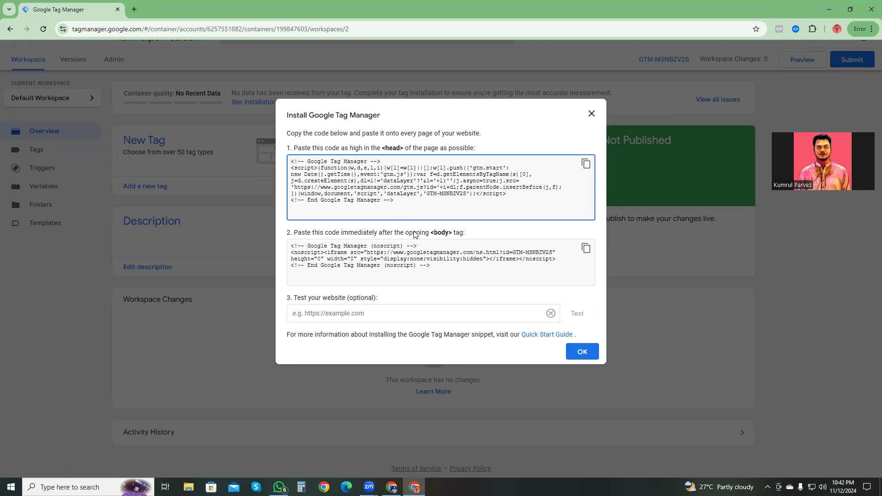
# Step: Open the Hostinger website in a new browser tab and log in with the Google account
pyautogui.moveTo(439, 266); pyautogui.dragTo(271, 241)
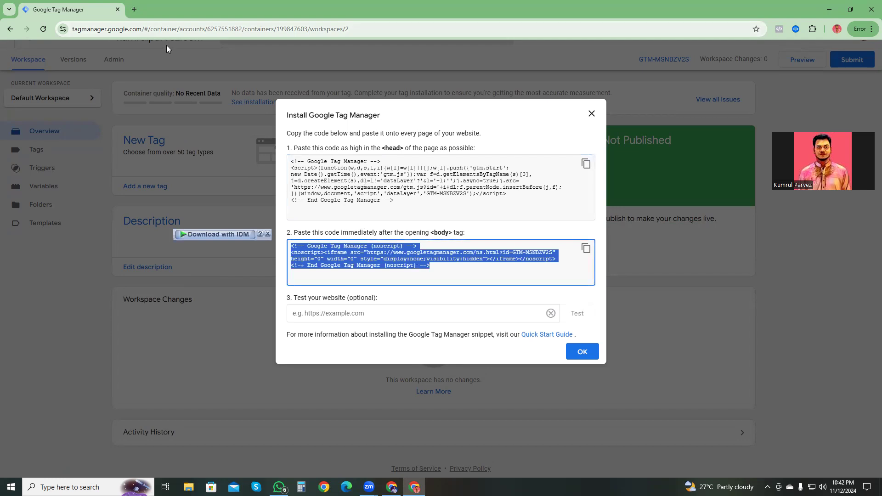
pyautogui.click(137, 8)
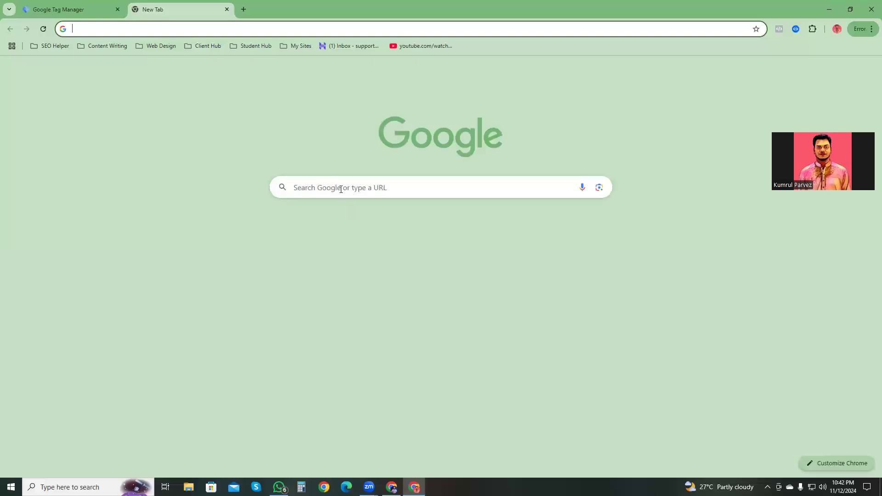
pyautogui.click(341, 189)
pyautogui.click(312, 235)
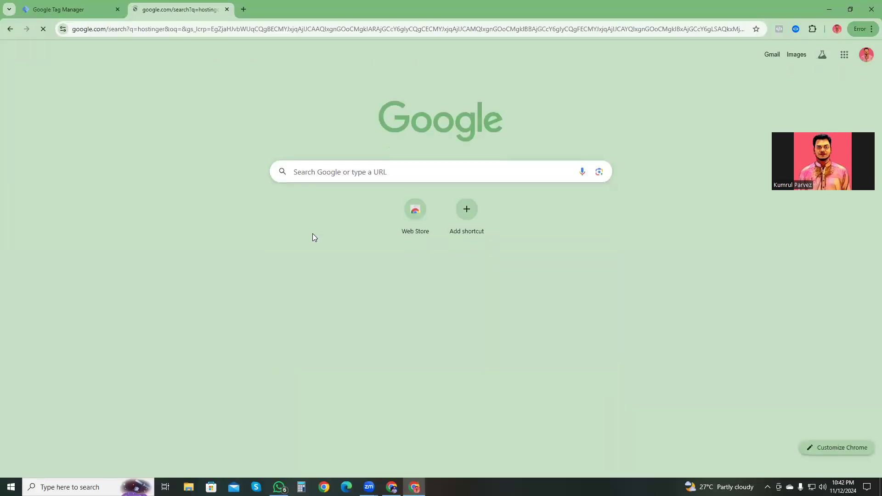
pyautogui.click(170, 143)
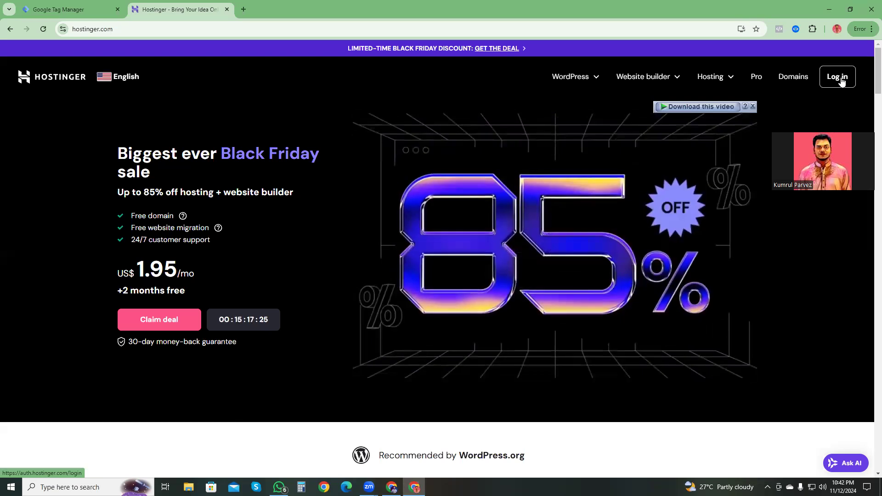
pyautogui.click(842, 81)
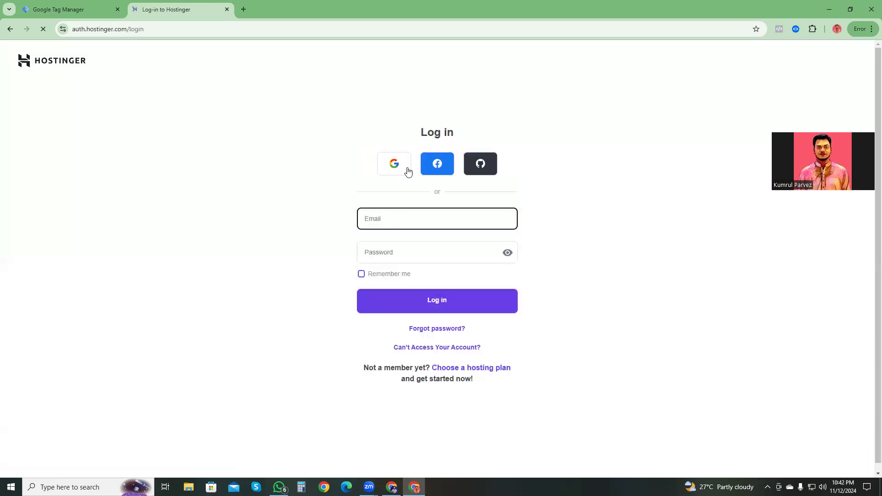
pyautogui.click(394, 166)
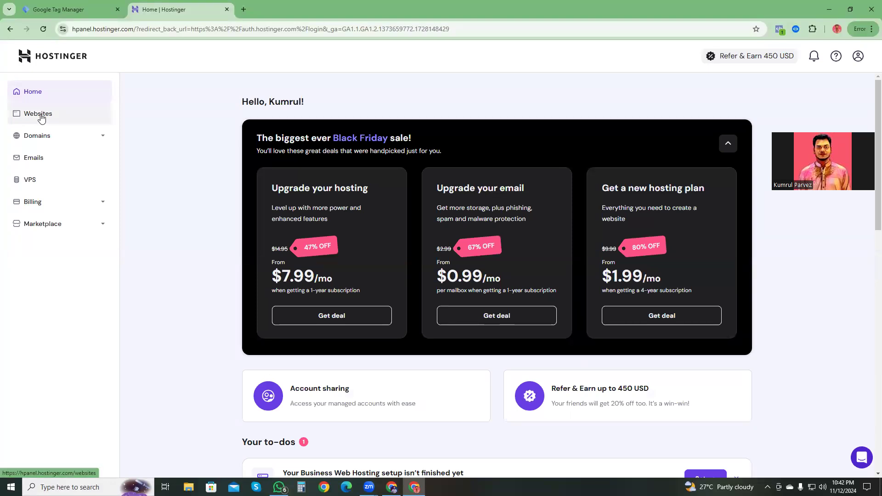
# Step: Open the WordPress admin of the owner's personal-name domain from Hostinger's list of hosted websites
pyautogui.click(41, 118)
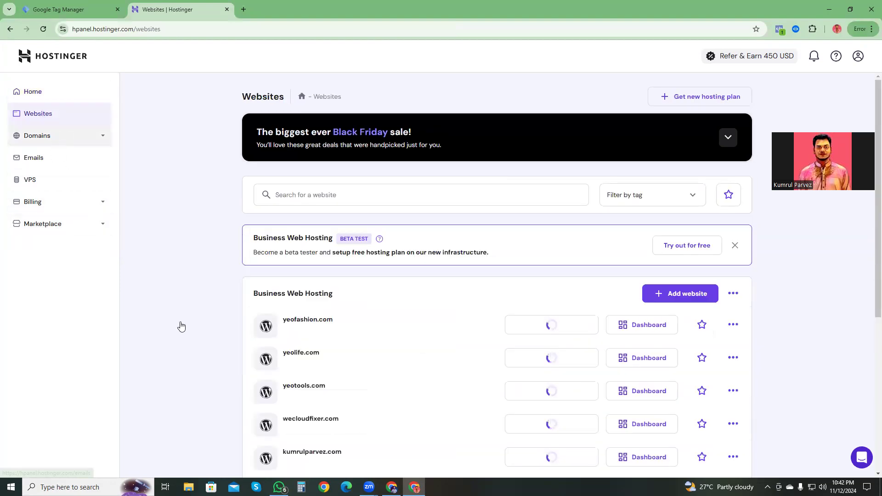
pyautogui.scroll(-4, 440, 340)
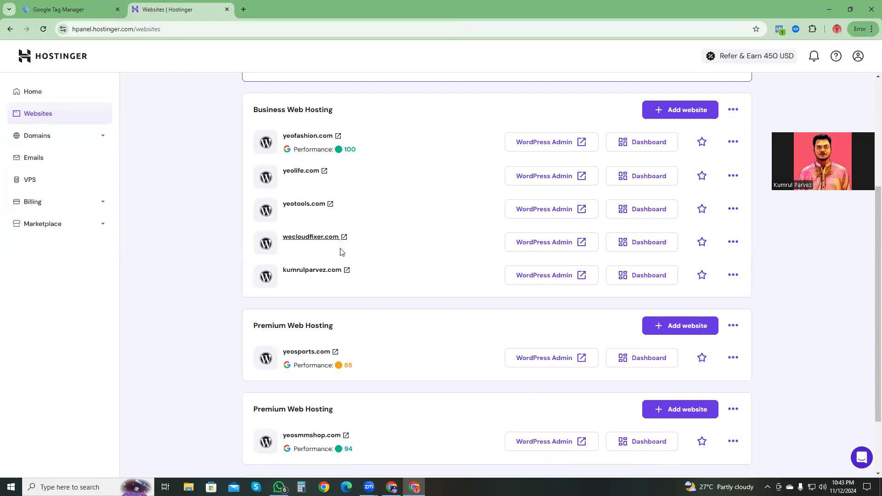
pyautogui.click(565, 281)
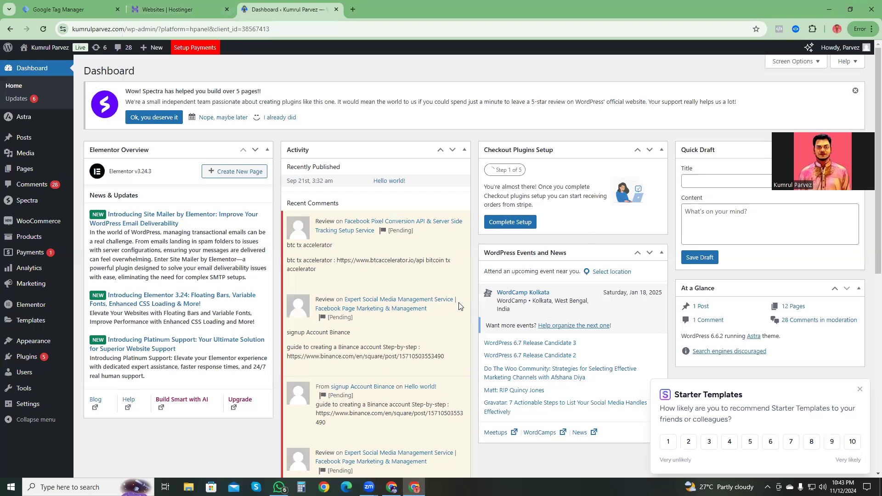
# Step: Review the head and body installation snippets in Google Tag Manager and dismiss the installation instructions
pyautogui.moveTo(41, 346)
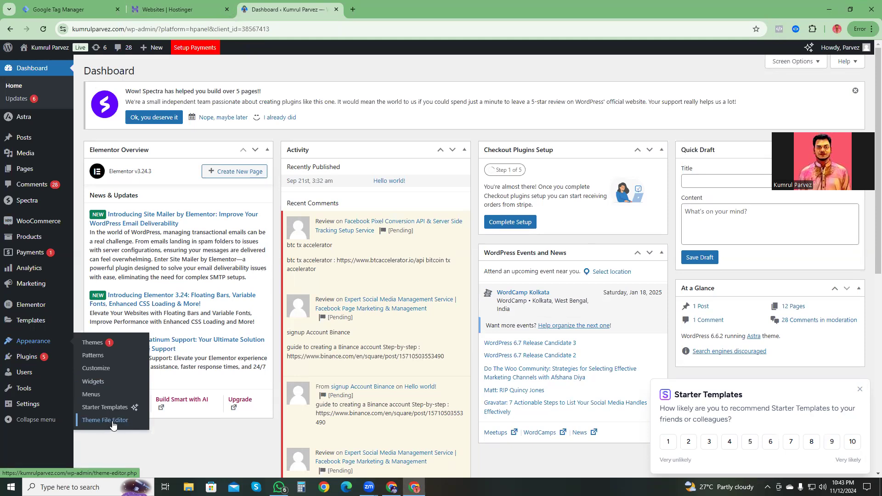
pyautogui.click(72, 7)
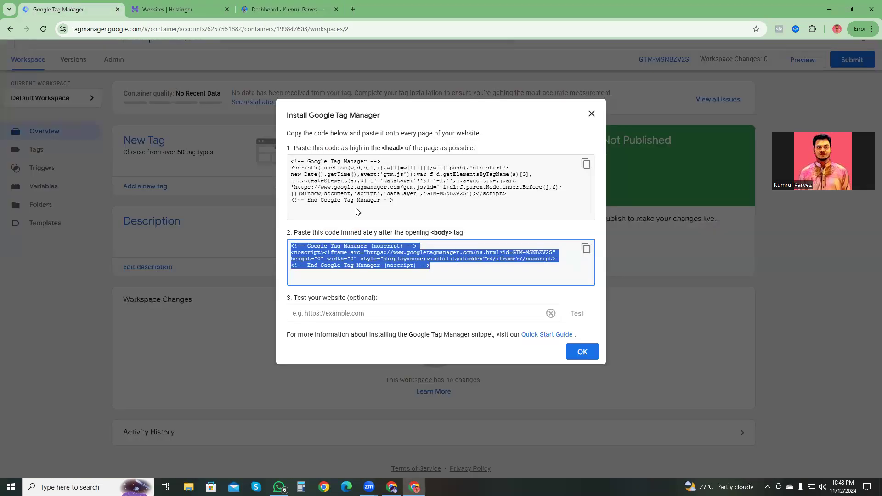
pyautogui.moveTo(417, 203); pyautogui.dragTo(292, 159)
pyautogui.moveTo(439, 270); pyautogui.dragTo(284, 246)
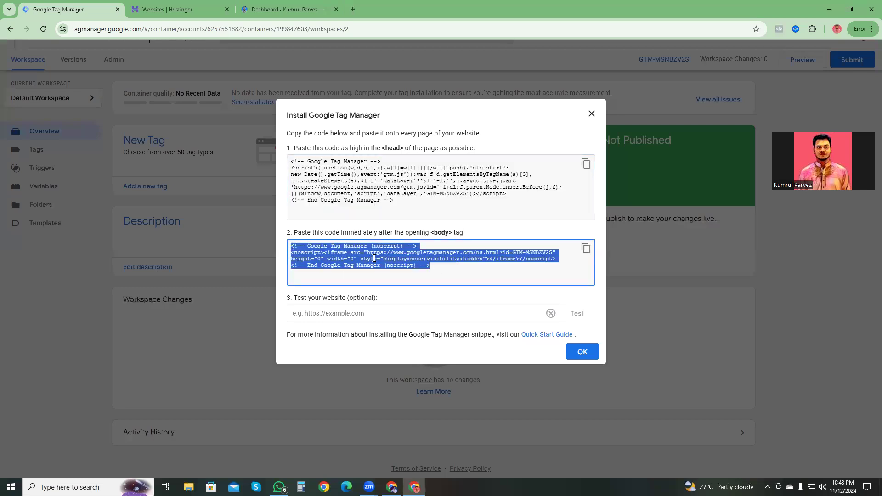
pyautogui.moveTo(444, 268); pyautogui.dragTo(284, 247)
pyautogui.moveTo(411, 202); pyautogui.dragTo(286, 161)
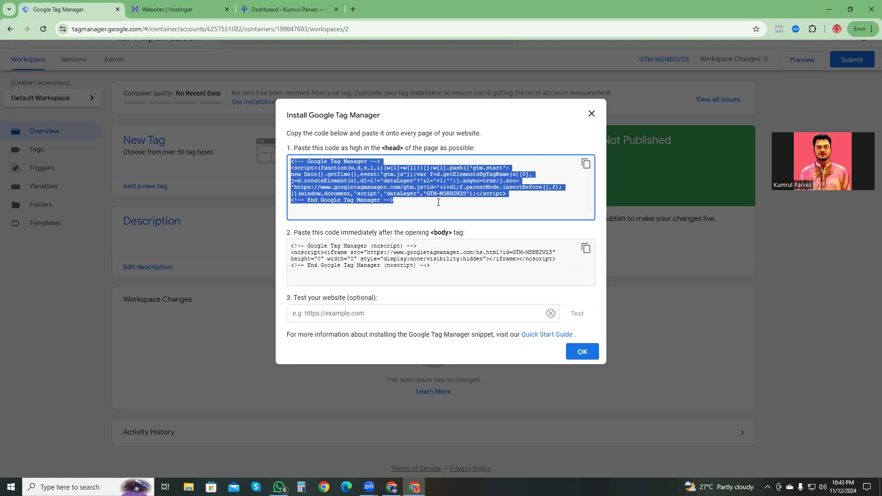
pyautogui.moveTo(204, 3); pyautogui.dragTo(263, 98)
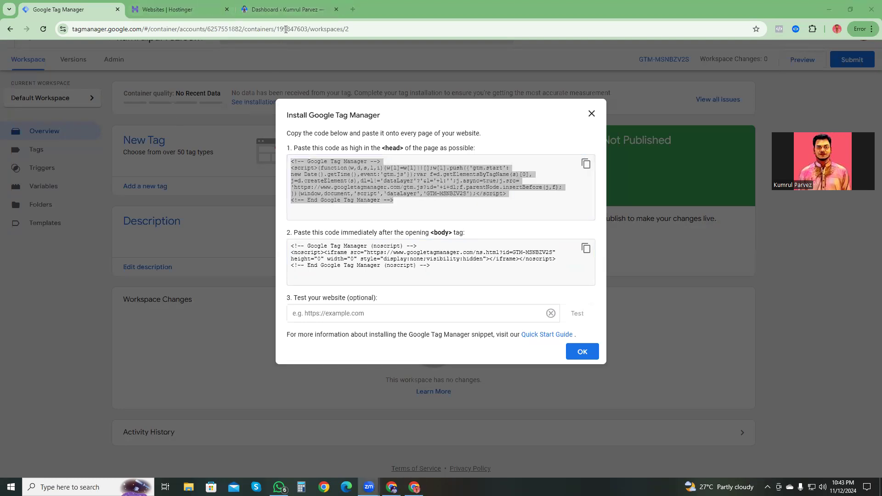
pyautogui.click(285, 9)
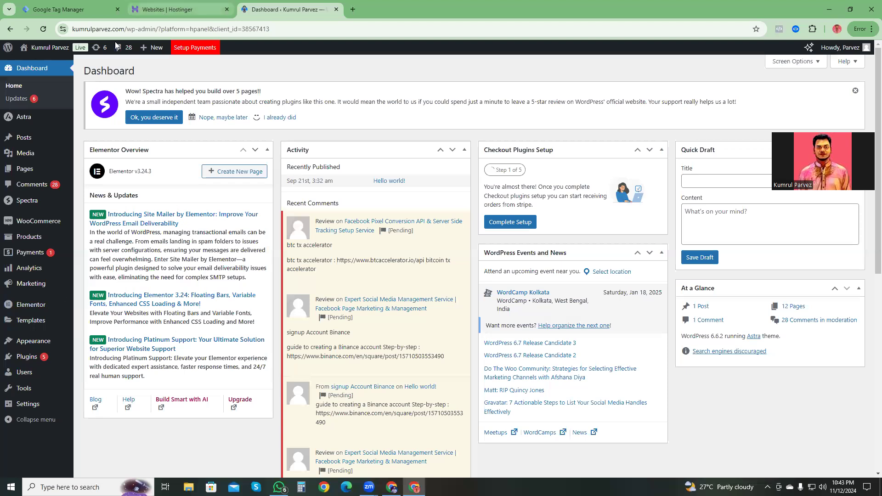
pyautogui.click(76, 5)
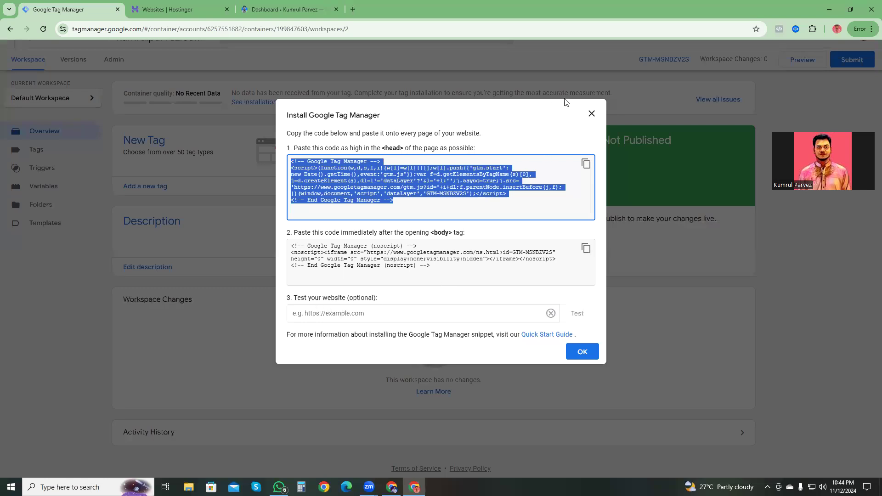
pyautogui.click(591, 113)
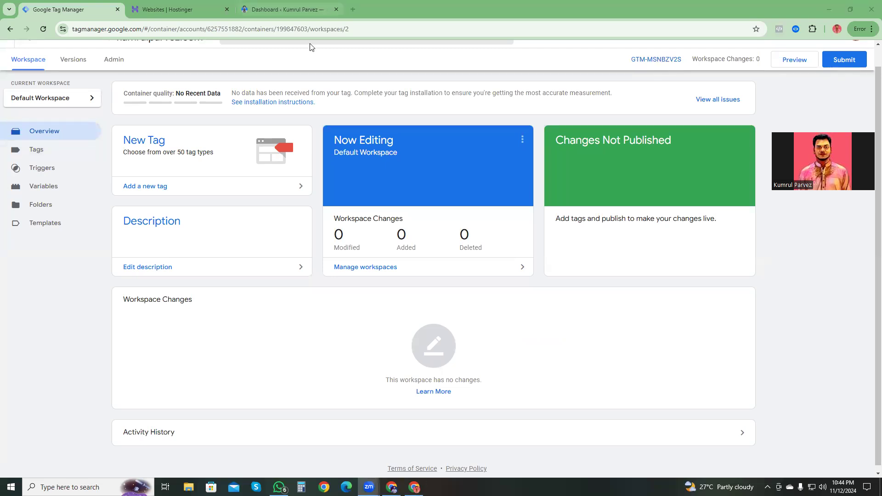
# Step: Open the settings of the installed GTM4WP plugin in the website's WordPress admin
pyautogui.hotkey('ctrl', '3')
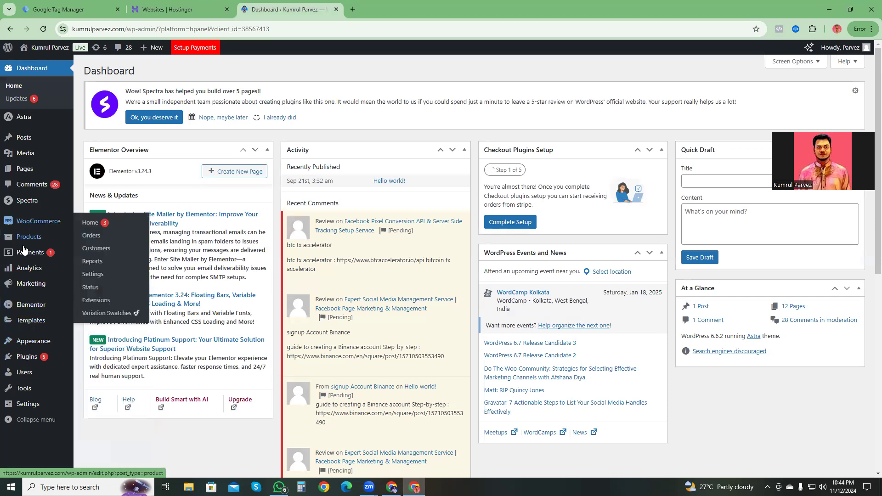
pyautogui.moveTo(30, 329)
pyautogui.moveTo(26, 359)
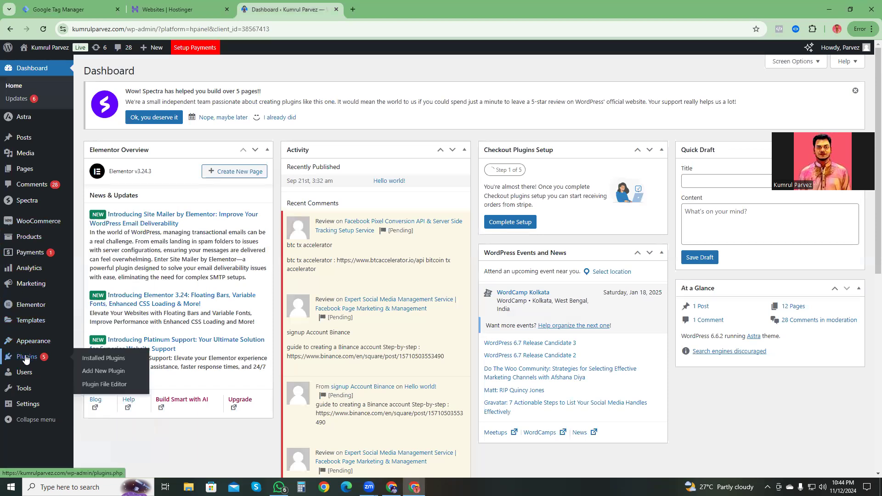
pyautogui.click(104, 361)
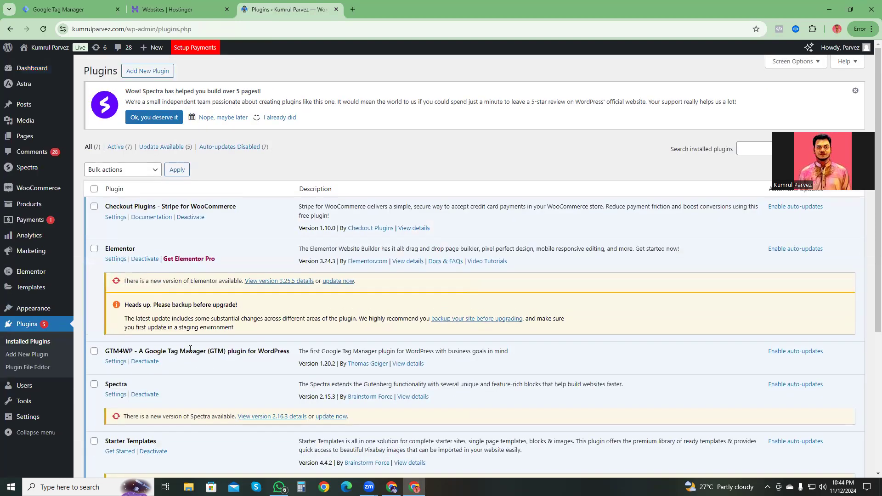
pyautogui.scroll(-2, 190, 349)
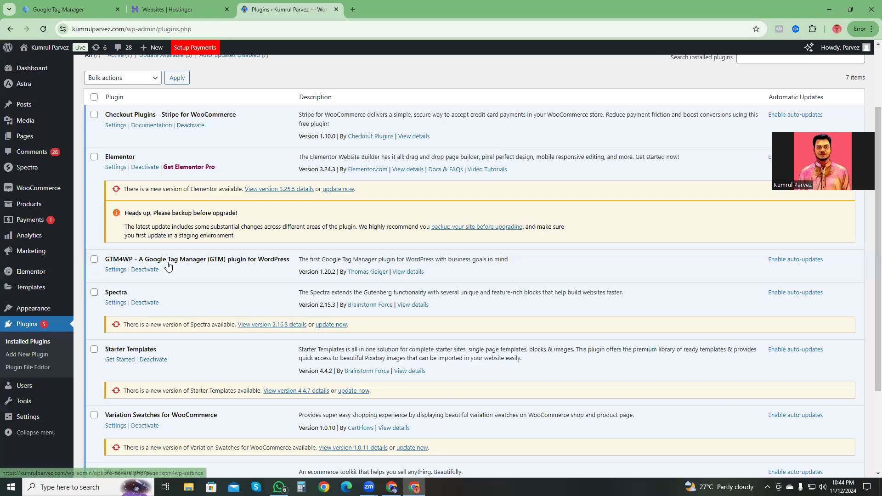
pyautogui.click(113, 269)
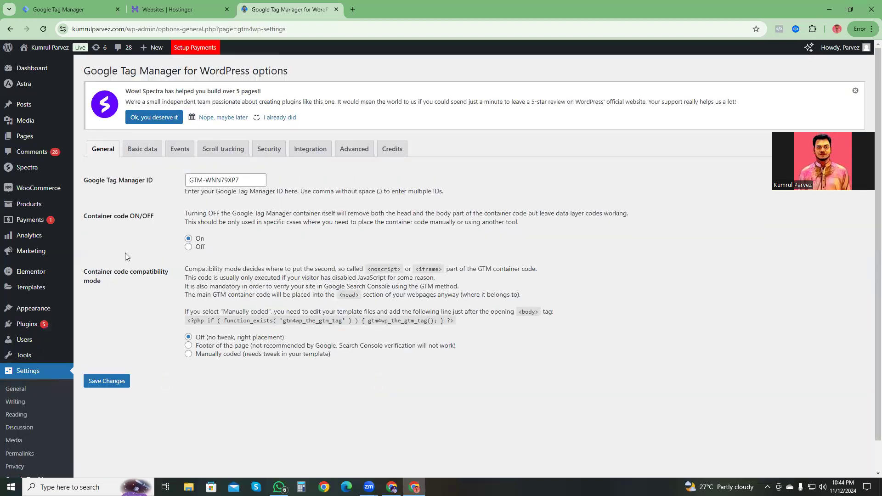
# Step: Copy the new container's ID from the Google Tag Manager workspace for use in the WordPress plugin
pyautogui.click(211, 180)
pyautogui.moveTo(240, 179); pyautogui.dragTo(170, 183)
pyautogui.click(57, 6)
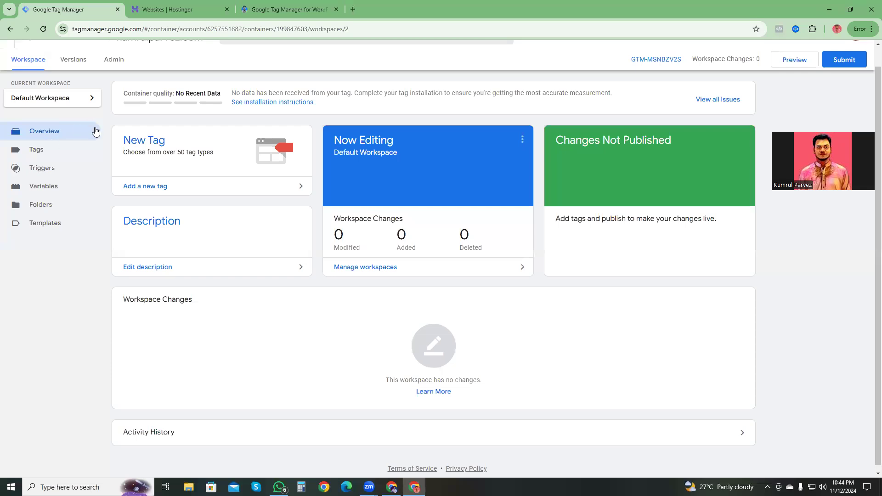
pyautogui.click(214, 41)
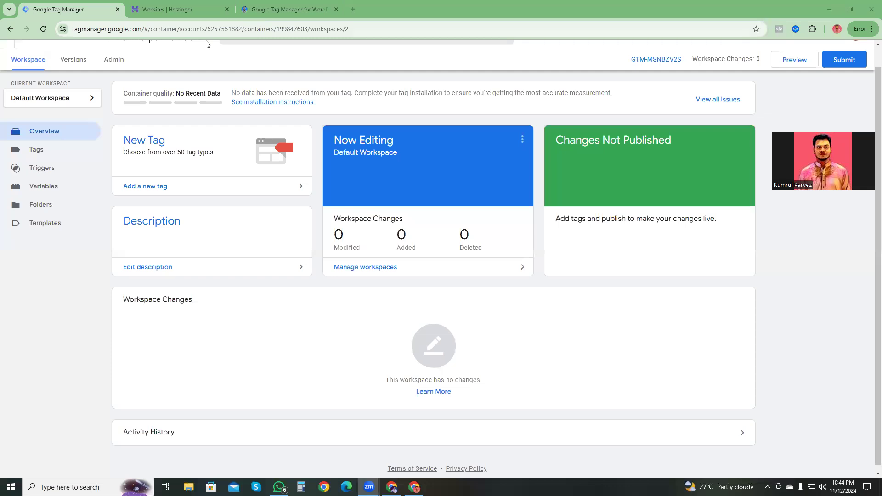
pyautogui.click(239, 14)
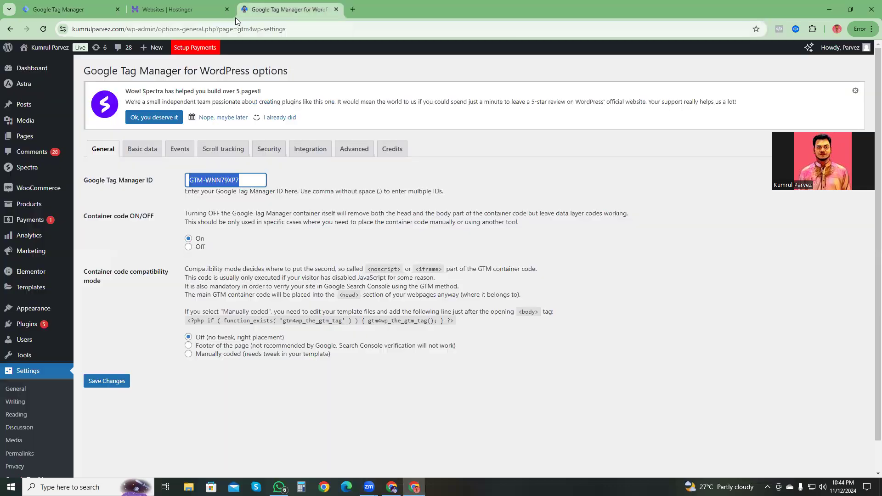
pyautogui.click(83, 15)
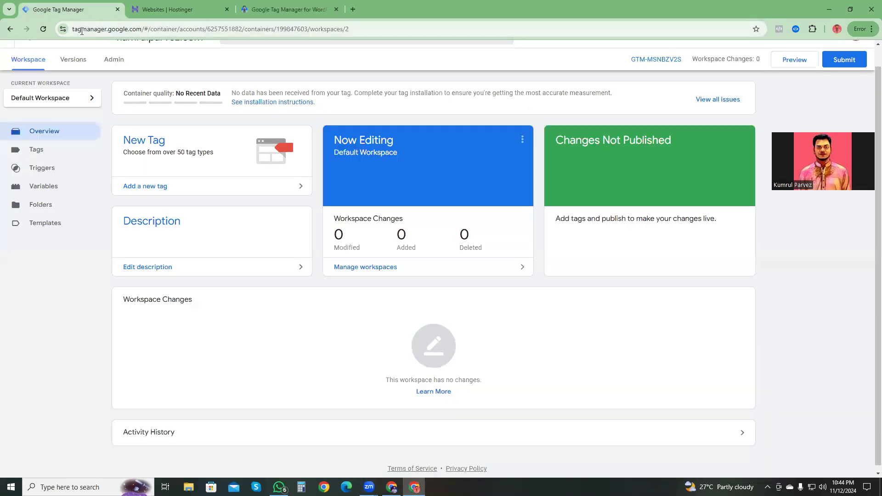
pyautogui.click(661, 60)
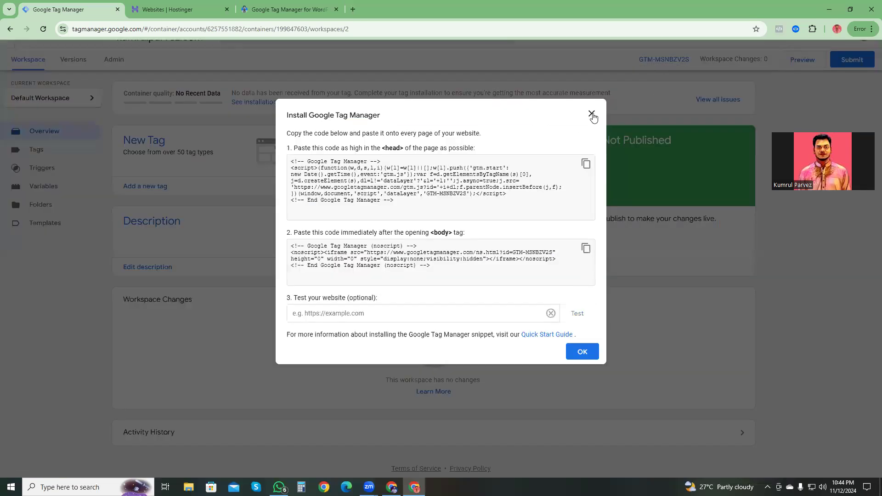
pyautogui.click(592, 113)
pyautogui.moveTo(627, 61); pyautogui.dragTo(681, 60)
pyautogui.hotkey('ctrl', 'c')
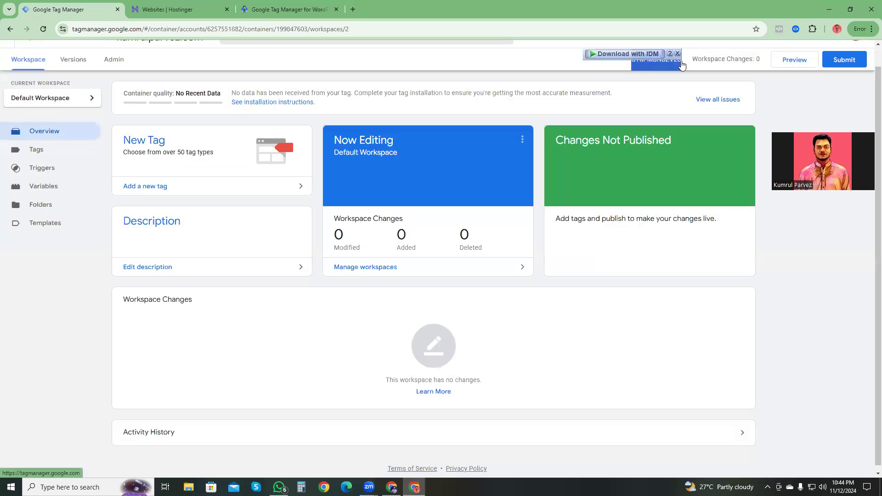
pyautogui.click(486, 75)
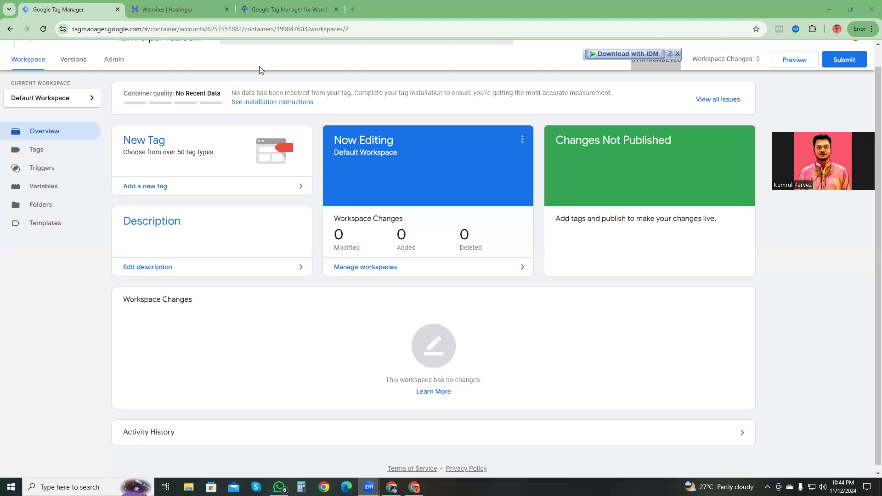
# Step: Replace the Google Tag Manager ID in the WordPress plugin with GTM-MSNBZV2S and save the changes
pyautogui.click(265, 19)
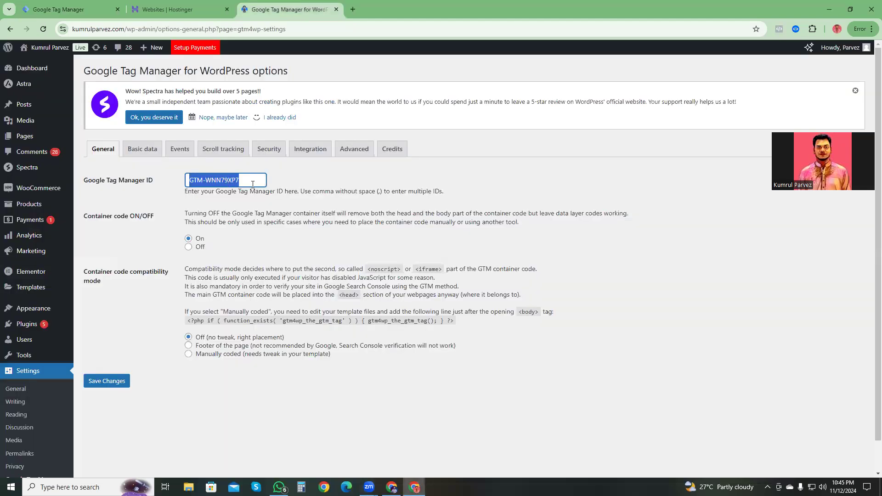
pyautogui.moveTo(257, 178); pyautogui.dragTo(188, 178)
pyautogui.hotkey('ctrl', 'v')
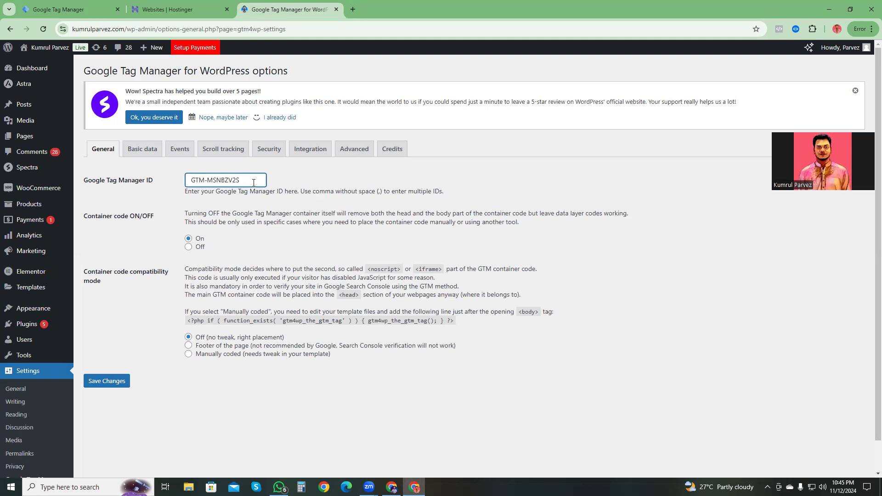
pyautogui.click(110, 382)
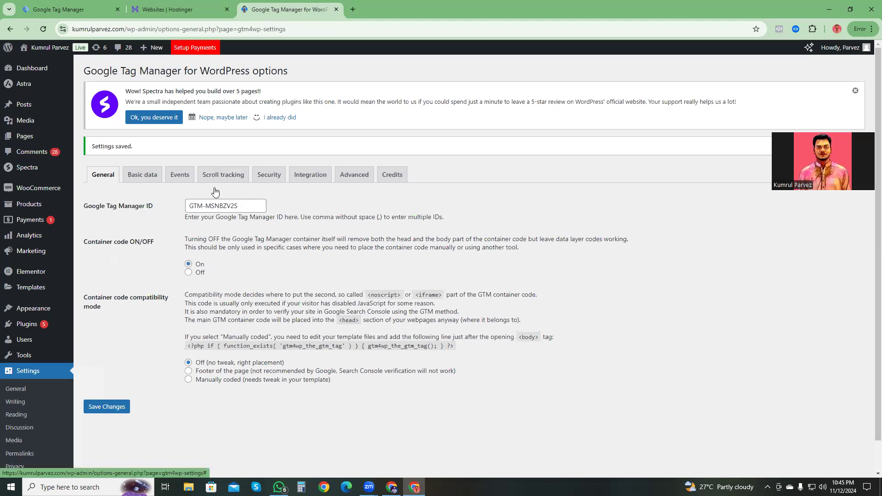
# Step: Review the plugin's WooCommerce integration options for e-commerce tracking and for cart, customer and order data in the data layer, and save the settings
pyautogui.click(313, 179)
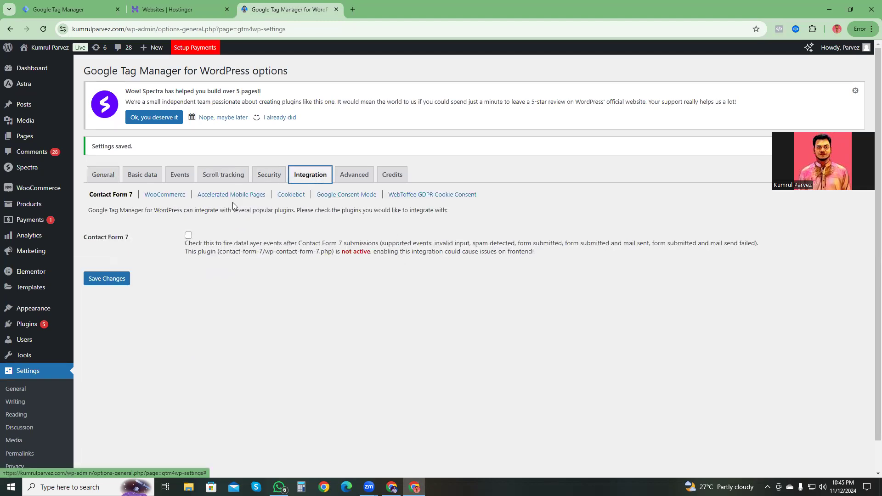
pyautogui.click(163, 196)
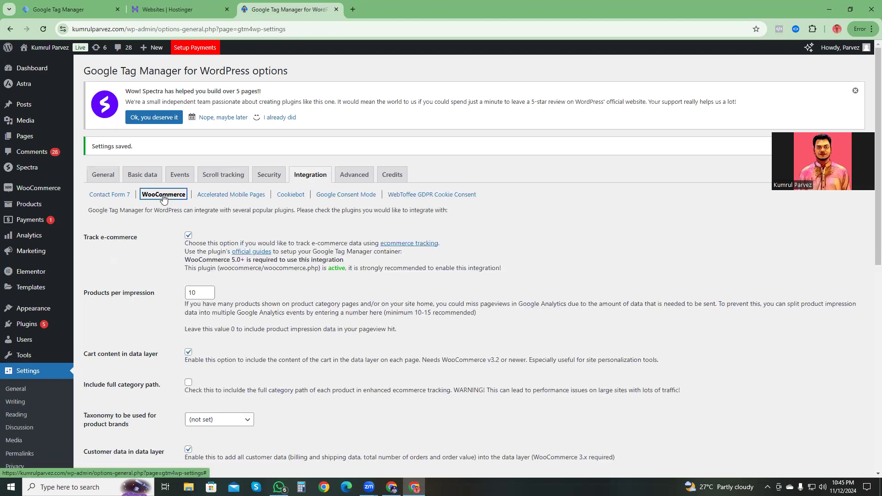
pyautogui.scroll(-2, 215, 198)
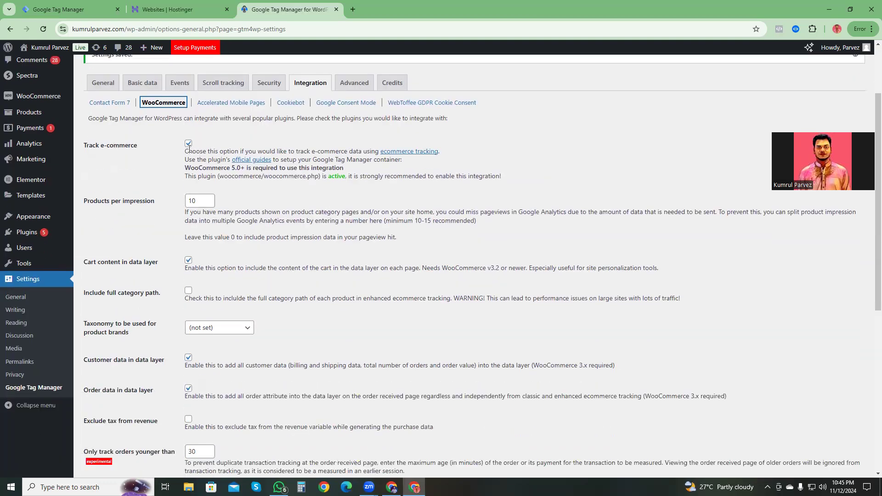
pyautogui.moveTo(129, 263); pyautogui.dragTo(155, 264)
pyautogui.click(161, 360)
pyautogui.moveTo(162, 361); pyautogui.dragTo(151, 390)
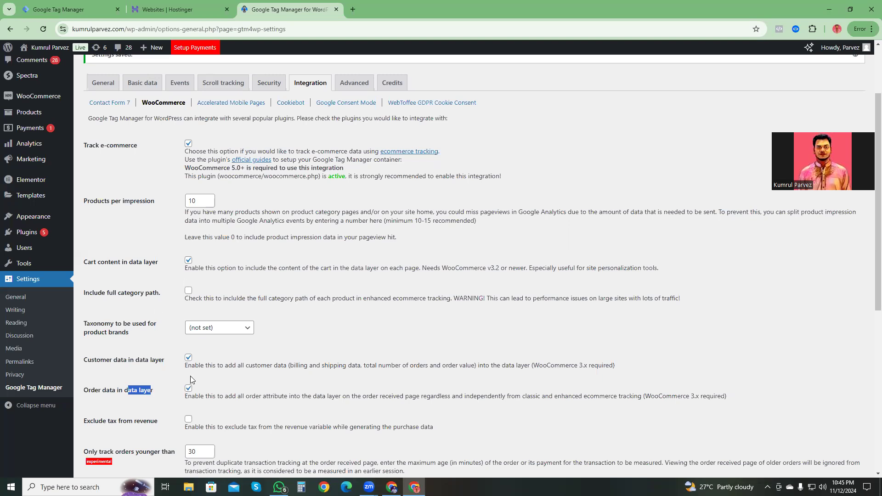
pyautogui.click(261, 383)
pyautogui.scroll(1, 367, 239)
pyautogui.scroll(-8, 366, 242)
pyautogui.click(117, 433)
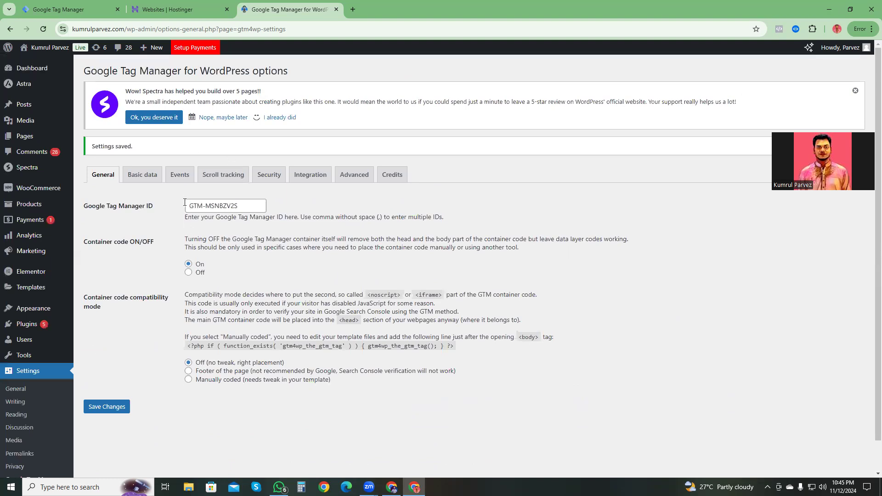
# Step: Review the plugin's general event options and the post data included in the data layer, and save the settings again
pyautogui.click(175, 178)
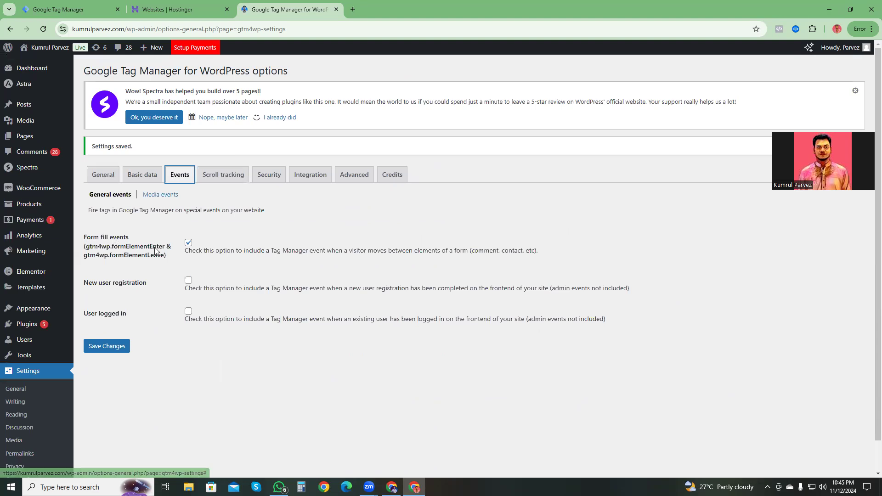
pyautogui.click(142, 178)
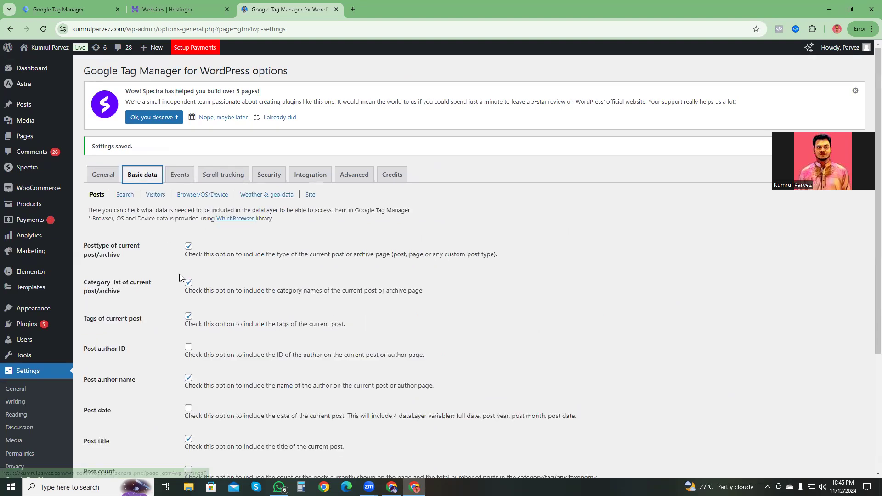
pyautogui.scroll(-2, 205, 276)
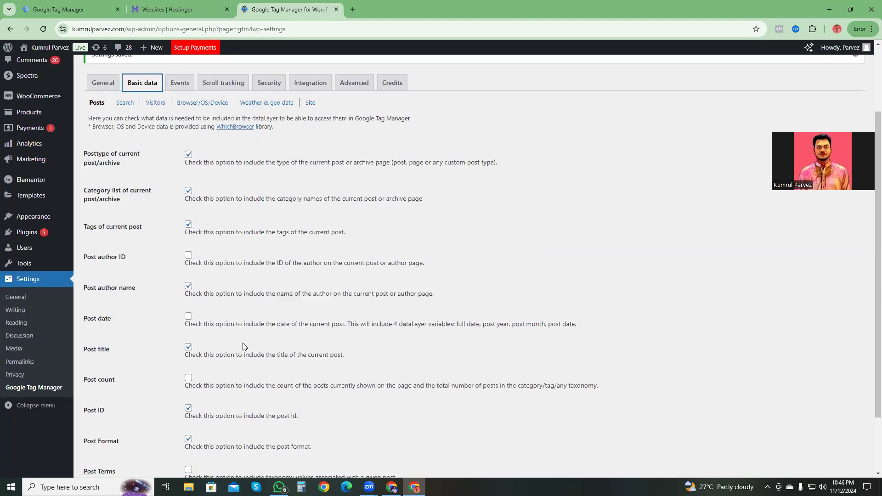
pyautogui.scroll(3, 220, 312)
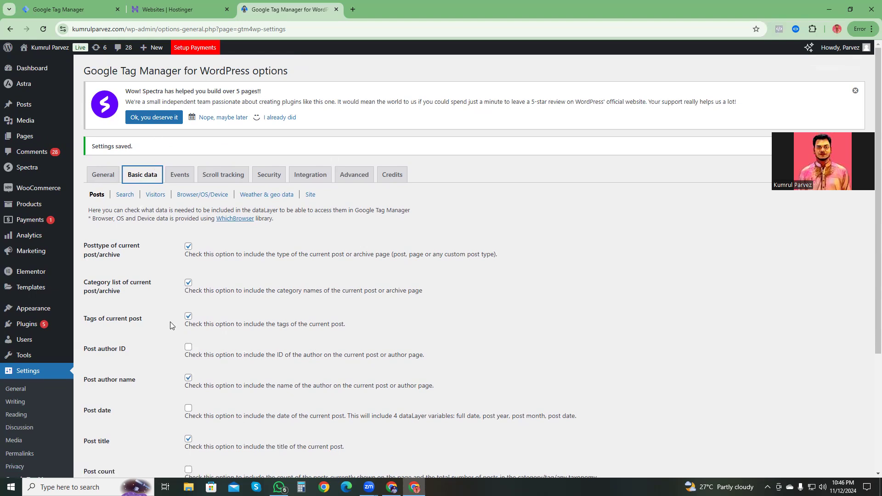
pyautogui.click(114, 178)
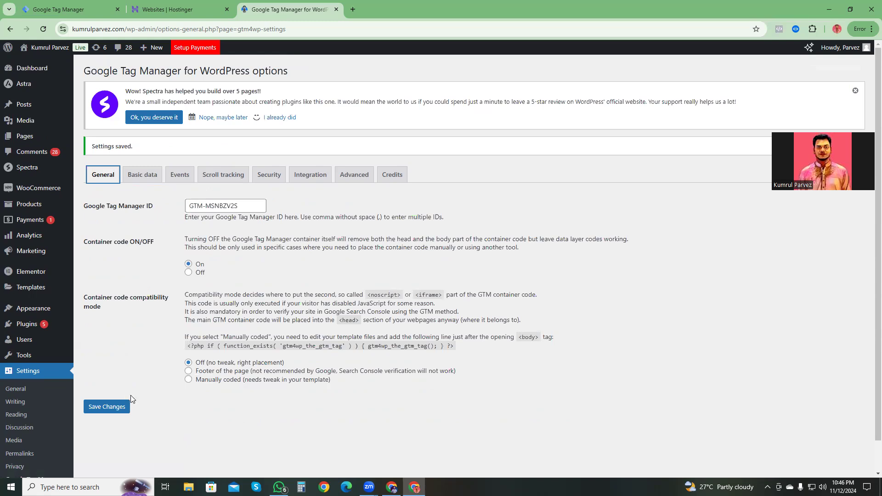
pyautogui.click(105, 409)
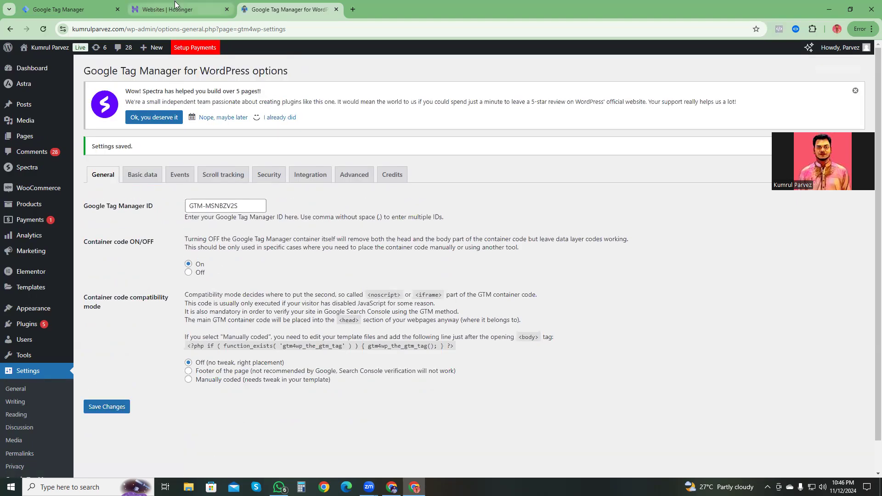
# Step: Check the container's workspace overview in Google Tag Manager and return to the website's WordPress admin dashboard
pyautogui.click(52, 9)
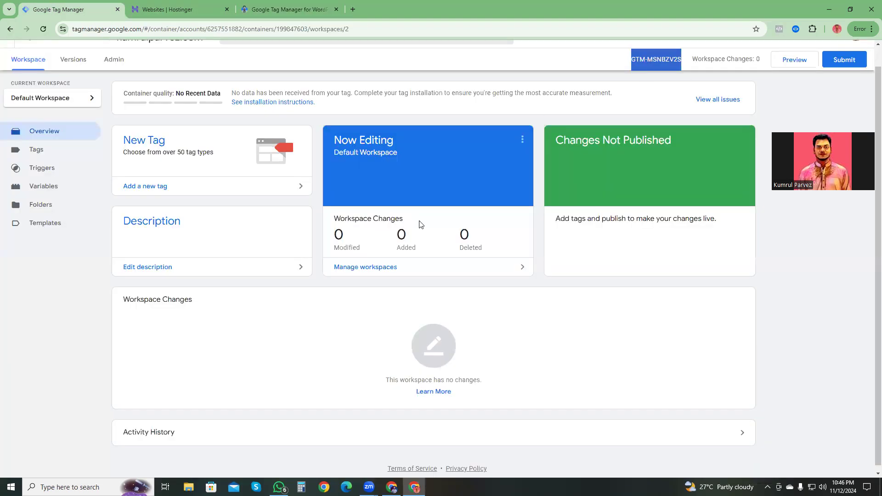
pyautogui.click(31, 317)
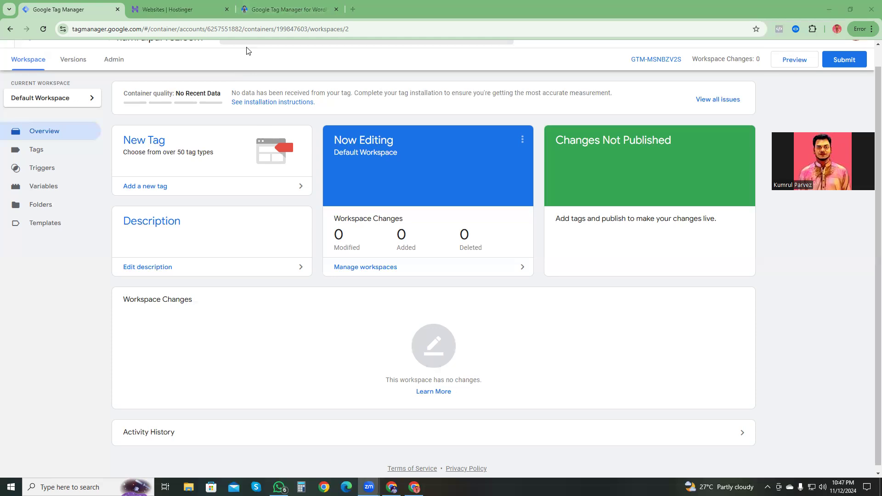
pyautogui.click(288, 9)
pyautogui.click(21, 69)
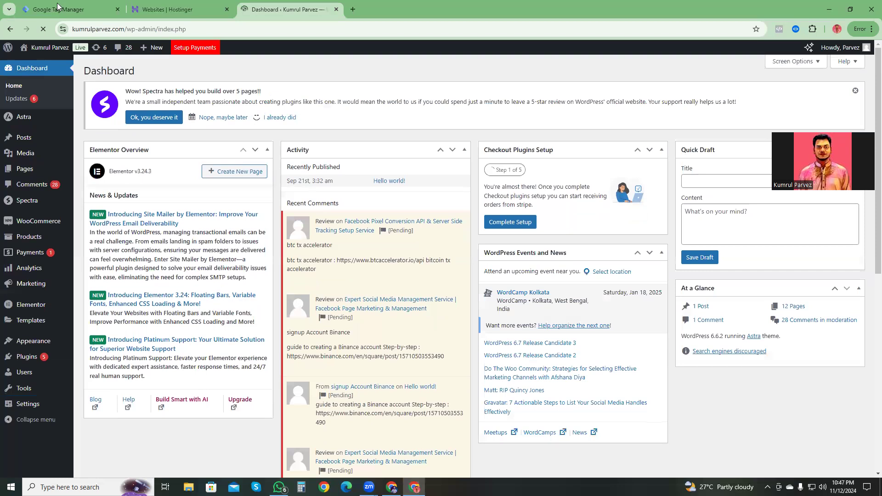
# Step: Switch to Google Tag Manager, open the container's installation instructions and enter the website's domain as the site to test
pyautogui.click(58, 6)
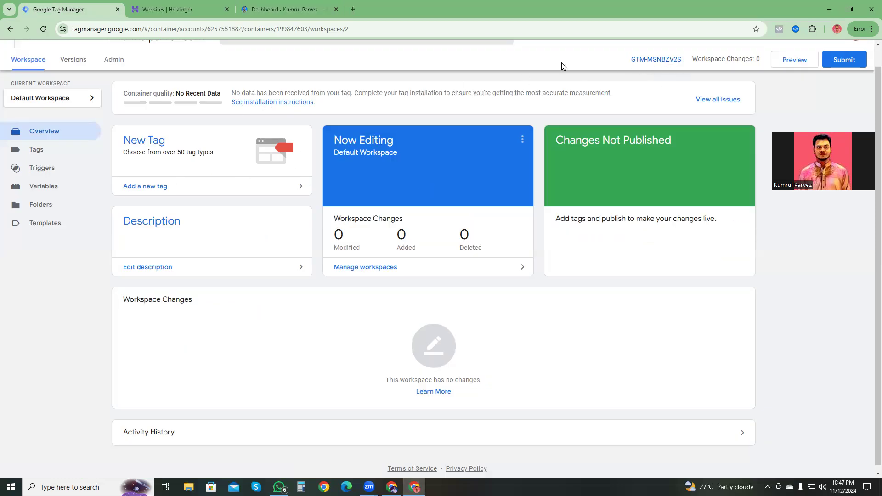
pyautogui.click(665, 59)
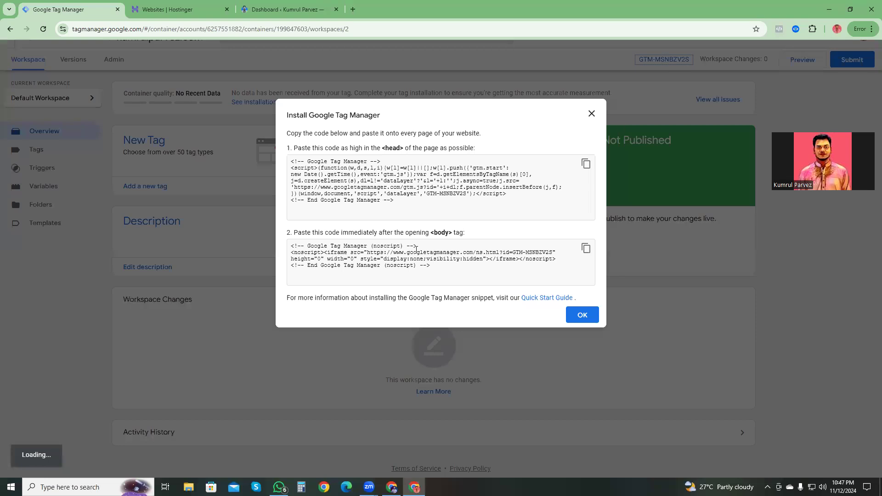
pyautogui.click(332, 311)
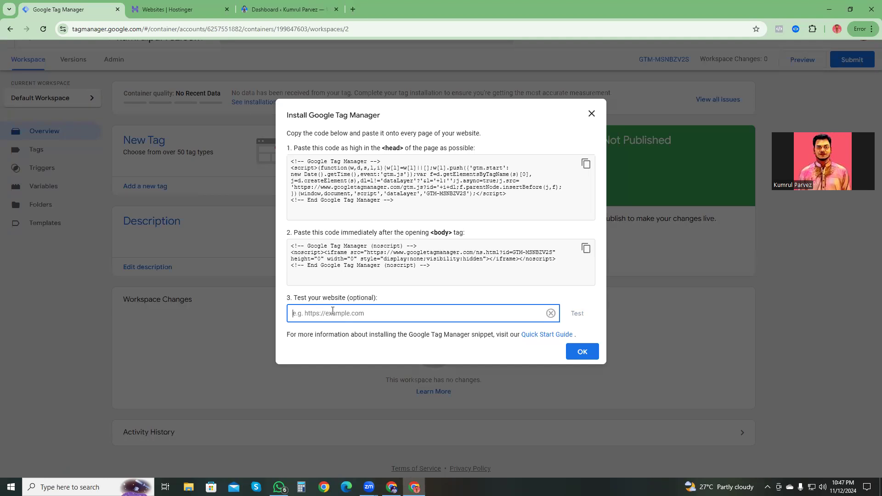
pyautogui.write('kumrulparvez.com')
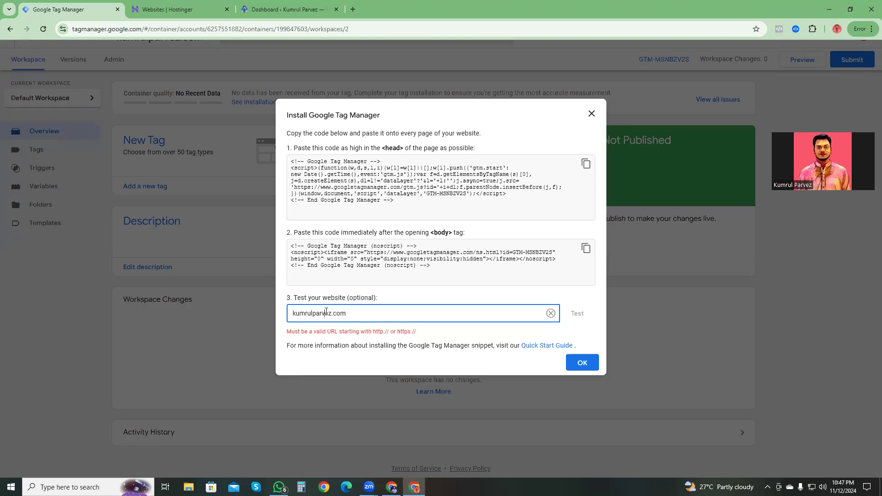
pyautogui.moveTo(372, 331); pyautogui.dragTo(403, 334)
pyautogui.hotkey('ctrl', 'c')
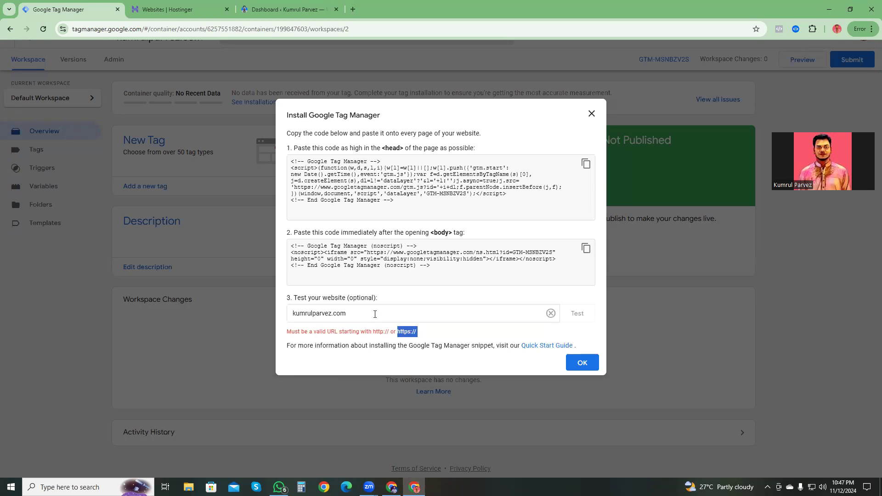
pyautogui.click(295, 313)
pyautogui.hotkey('ctrl', 'v')
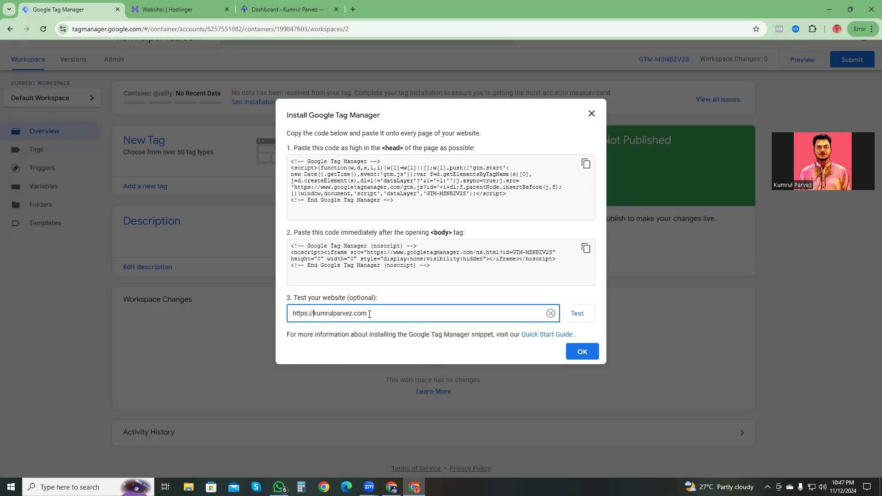
pyautogui.click(585, 317)
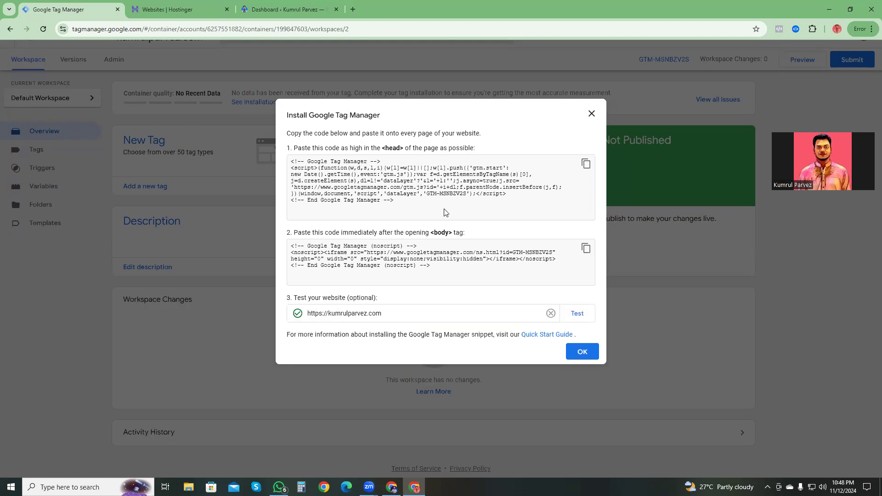
pyautogui.click(583, 351)
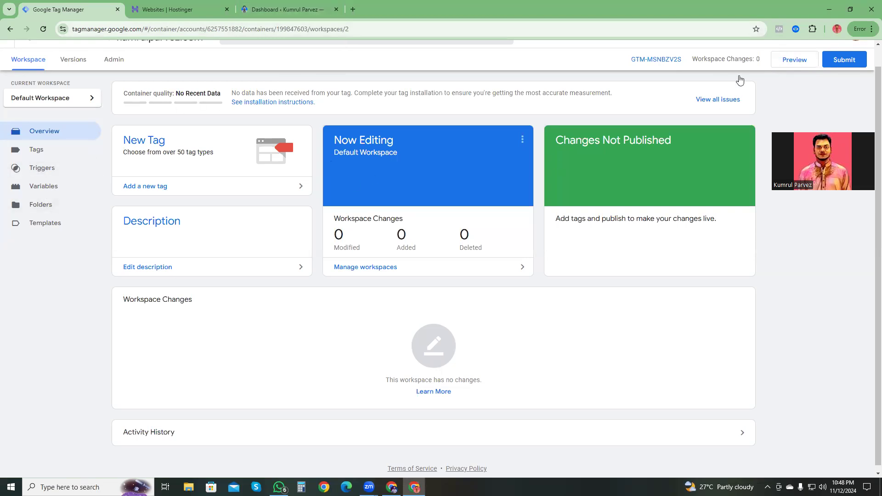
pyautogui.click(791, 63)
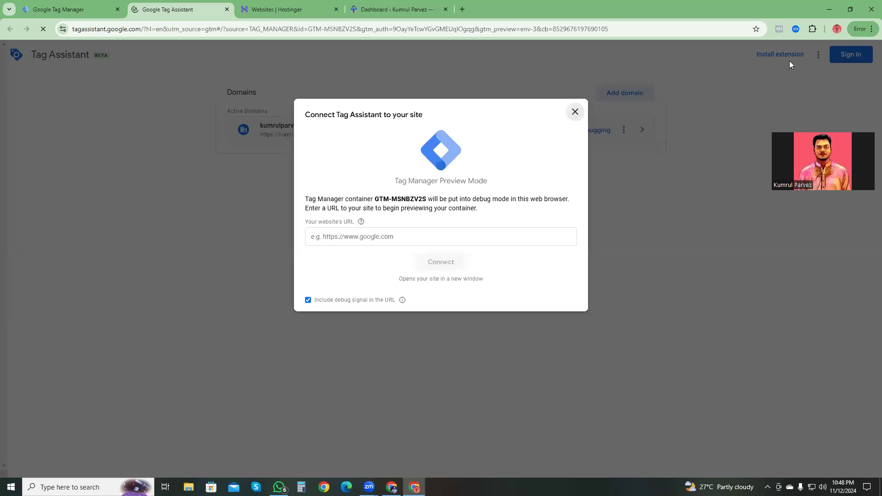
pyautogui.click(336, 236)
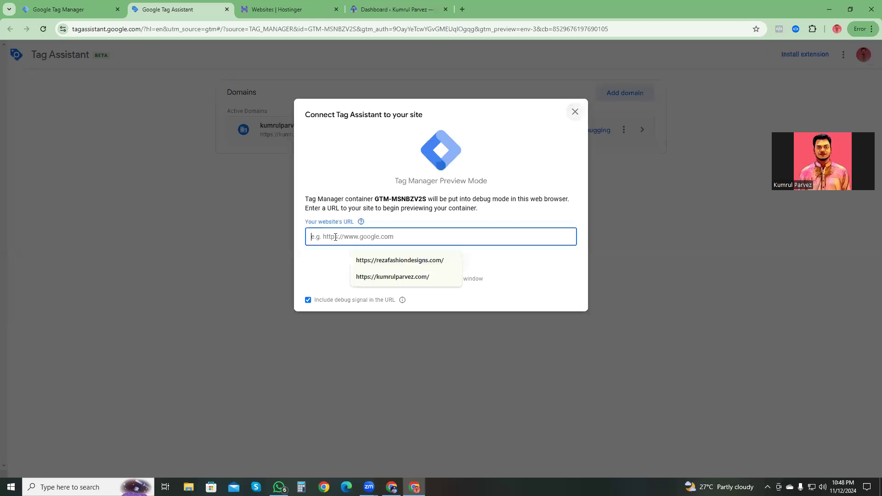
pyautogui.click(399, 277)
pyautogui.click(439, 262)
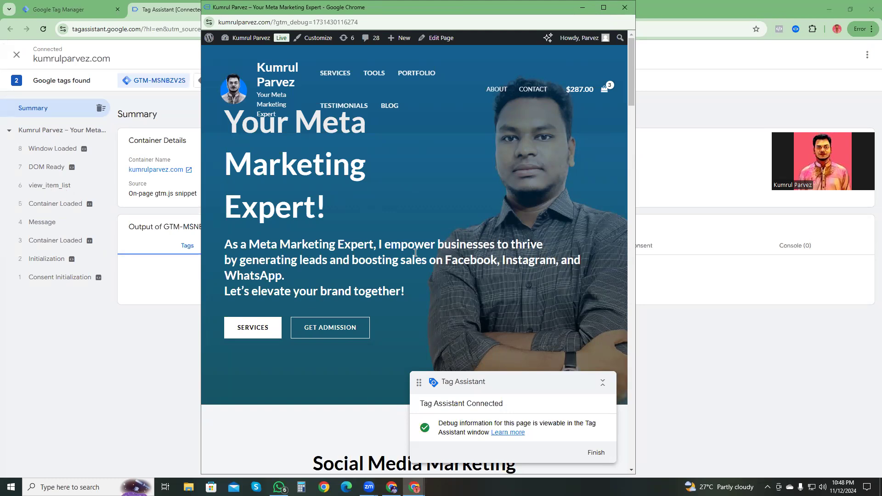
# Step: Look through the website's homepage in the debug window and minimize it to return to Tag Assistant
pyautogui.scroll(-15, 432, 277)
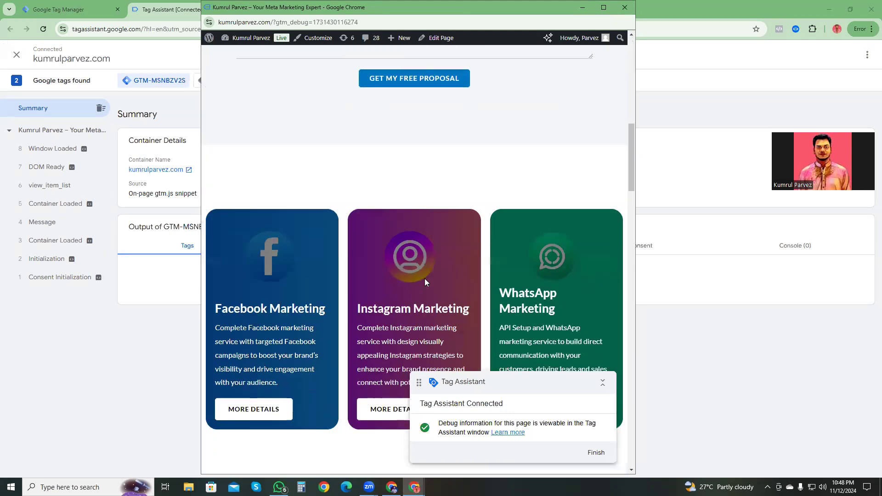
pyautogui.scroll(-20, 429, 276)
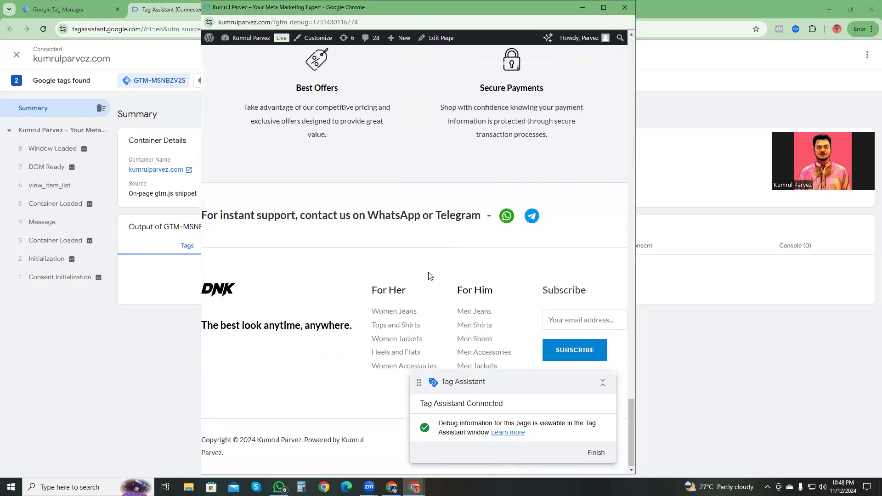
pyautogui.scroll(6, 429, 276)
pyautogui.scroll(6, 378, 264)
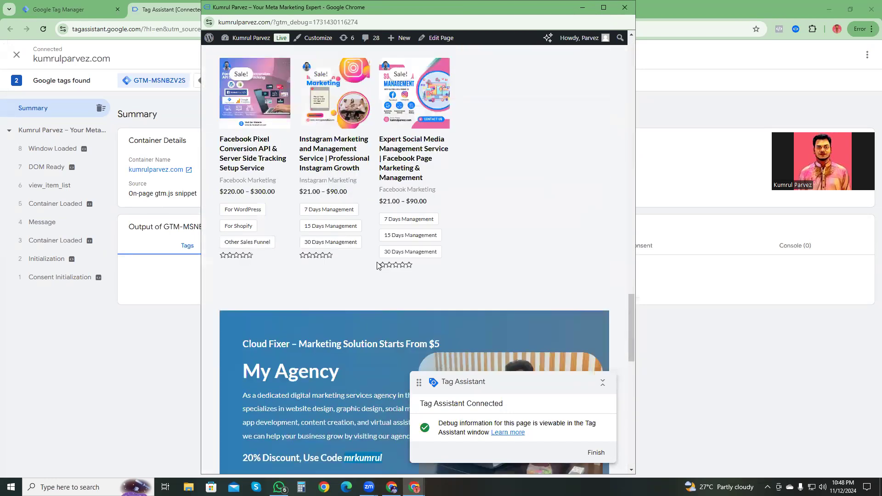
pyautogui.scroll(8, 544, 289)
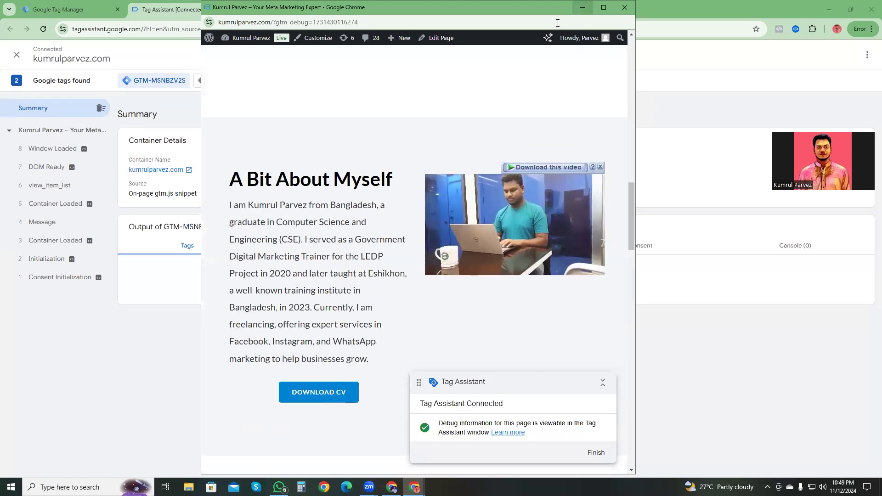
pyautogui.click(582, 7)
pyautogui.click(442, 247)
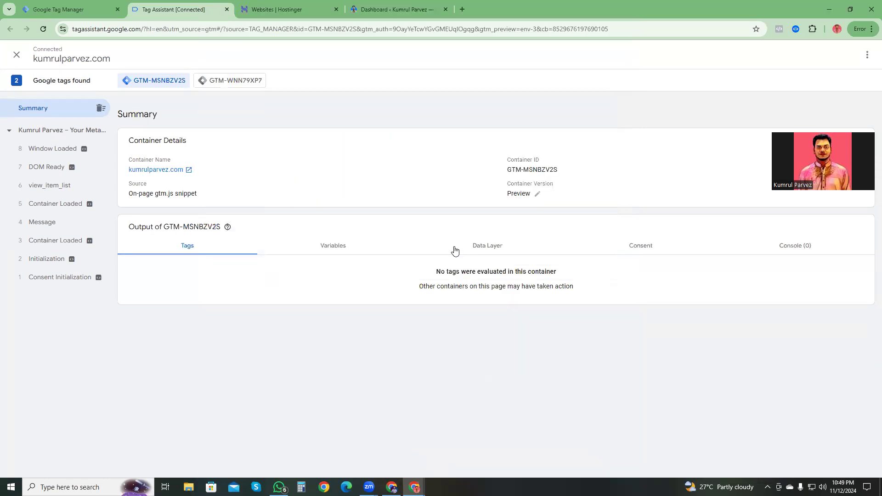
# Step: Examine the item names and prices in the data layer of the view_item_list event
pyautogui.click(35, 189)
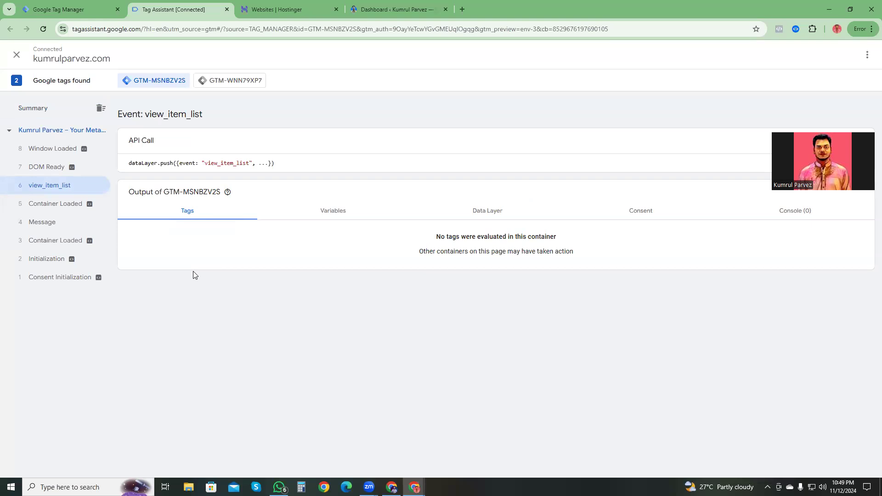
pyautogui.click(487, 215)
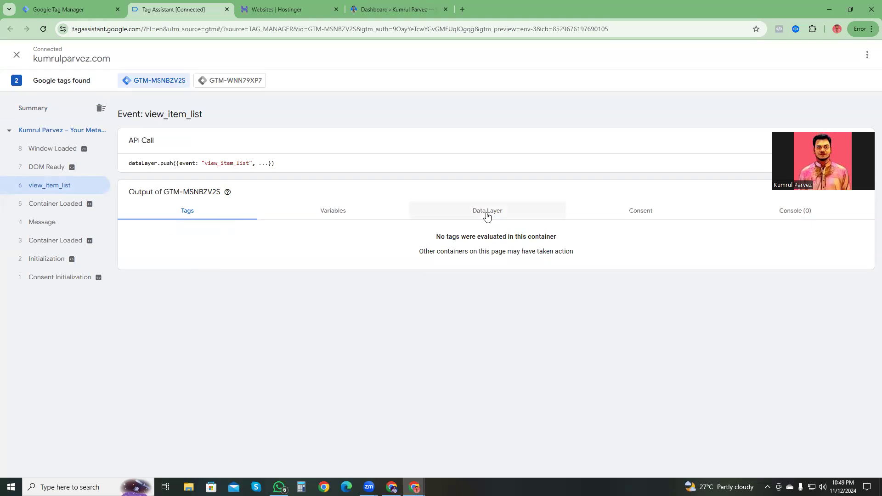
pyautogui.scroll(-8, 305, 338)
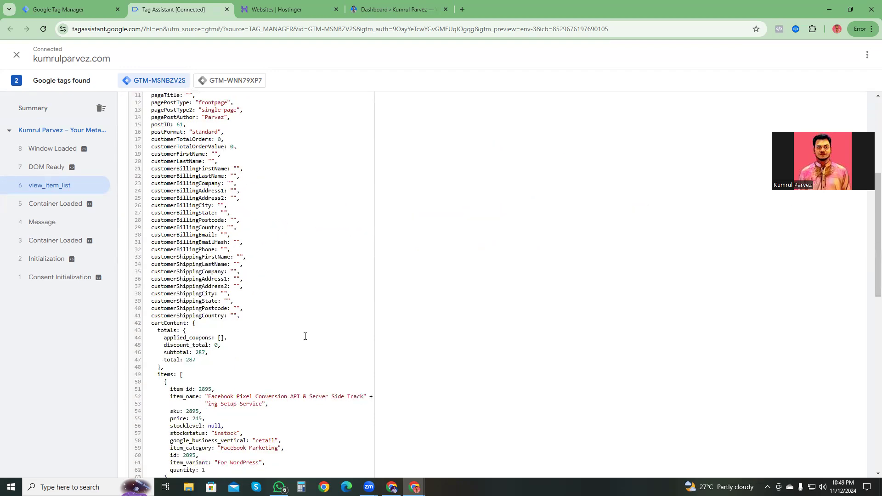
pyautogui.scroll(-5, 256, 293)
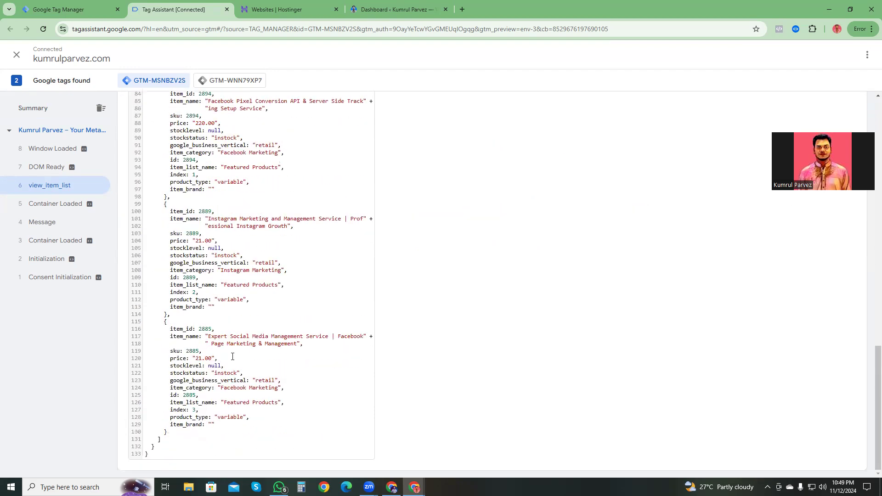
pyautogui.moveTo(208, 337); pyautogui.dragTo(299, 345)
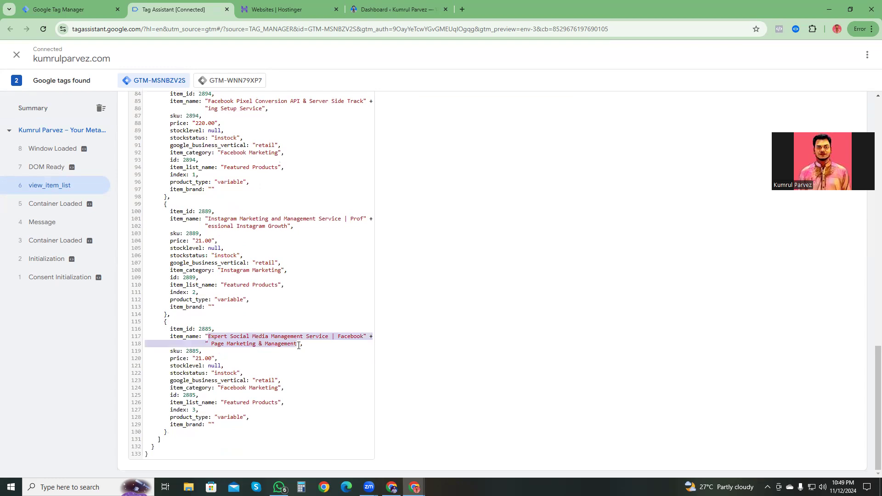
# Step: Check the product names and the Facebook Pixel service's price near the end of the event's data layer
pyautogui.moveTo(209, 225); pyautogui.dragTo(278, 226)
pyautogui.moveTo(208, 101); pyautogui.dragTo(282, 110)
pyautogui.moveTo(194, 124); pyautogui.dragTo(221, 123)
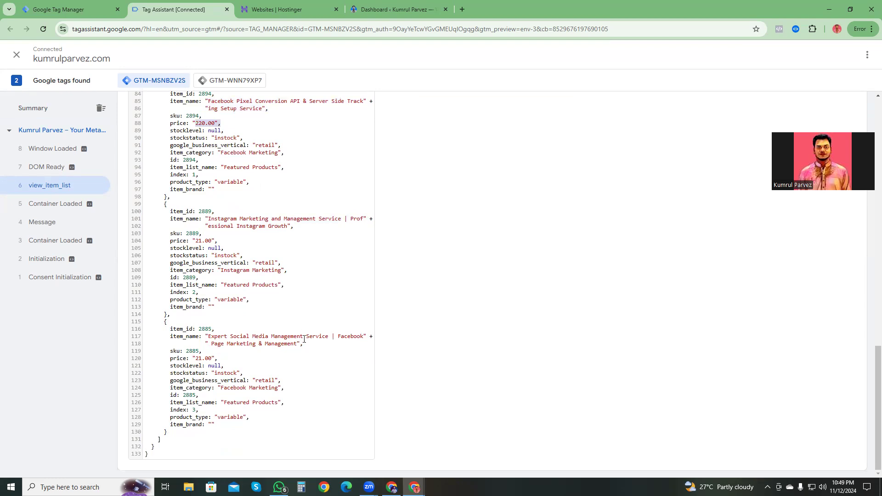
pyautogui.scroll(15, 314, 269)
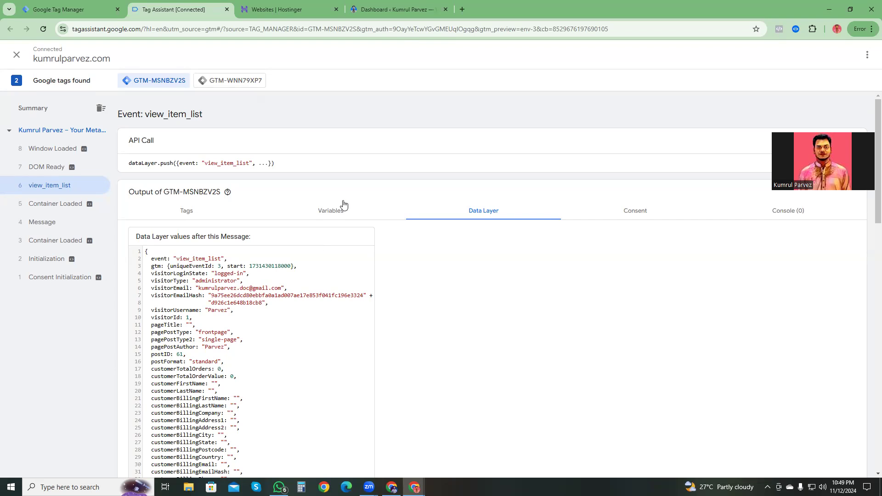
# Step: Stop debugging the website, then close Tag Assistant and the leftover debug window to return to Google Tag Manager
pyautogui.click(17, 55)
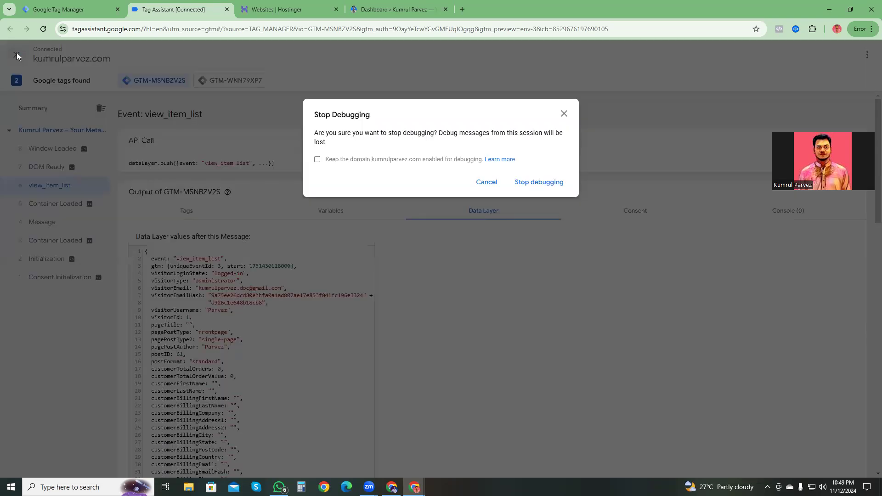
pyautogui.click(544, 181)
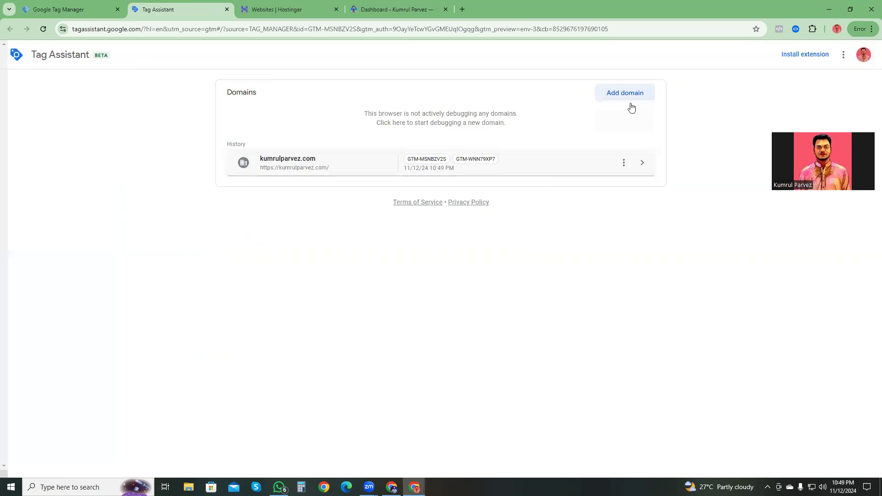
pyautogui.click(276, 164)
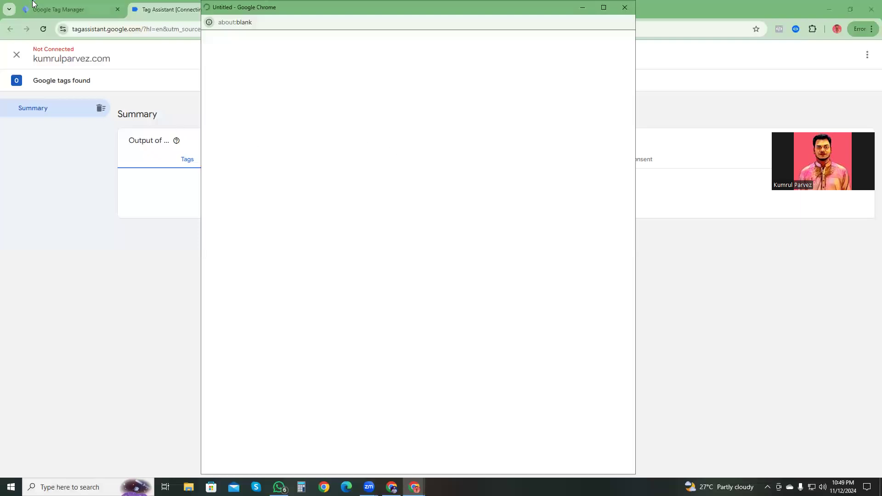
pyautogui.click(74, 7)
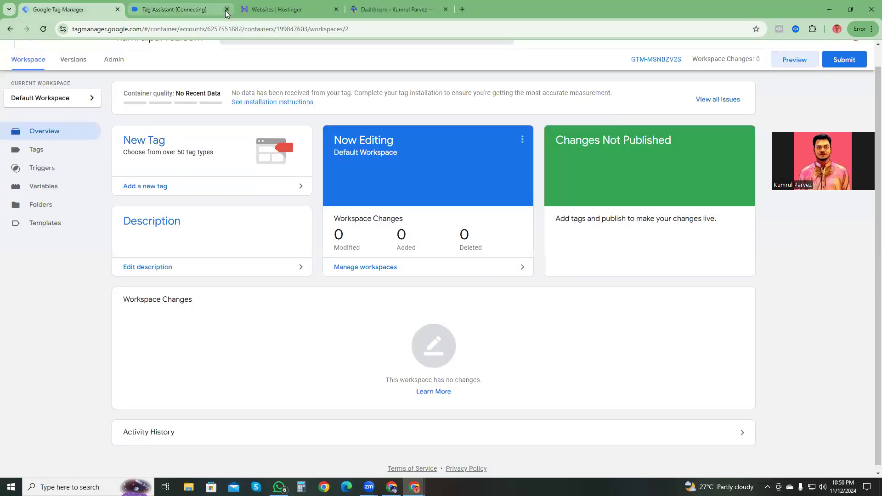
pyautogui.click(227, 9)
pyautogui.click(415, 487)
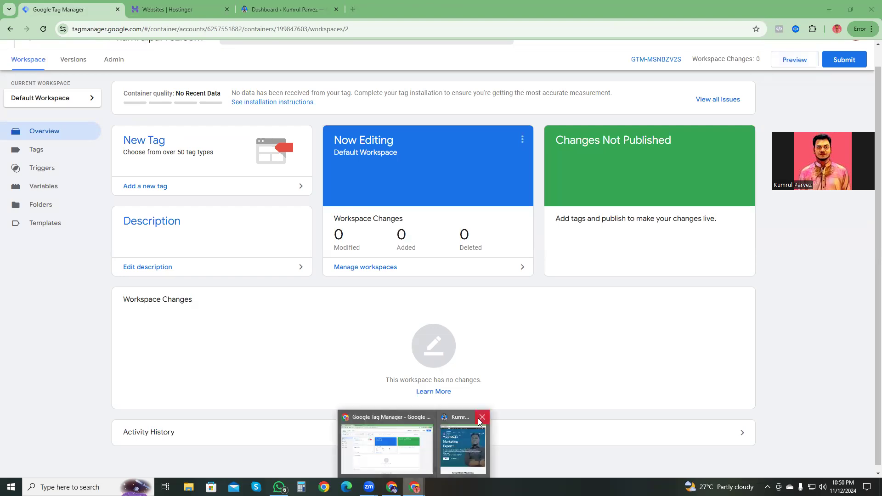
pyautogui.click(479, 421)
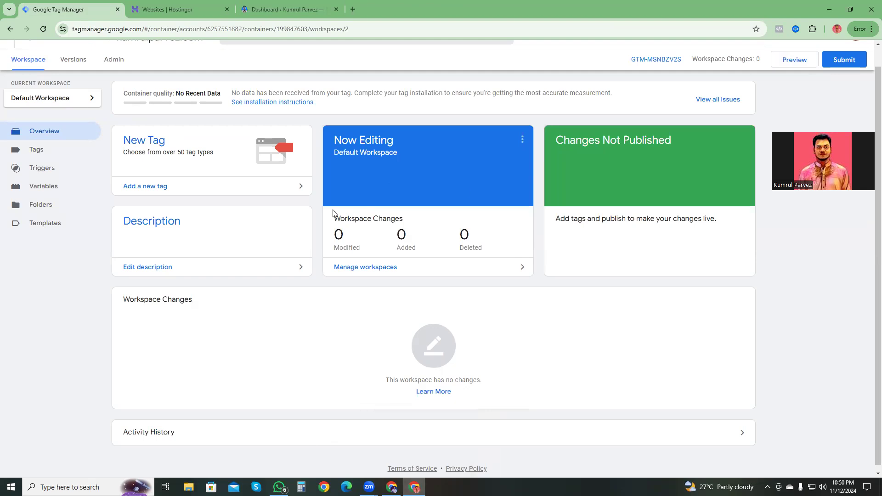
# Step: Start a new tag in the container and look through the available built-in tag types
pyautogui.click(44, 152)
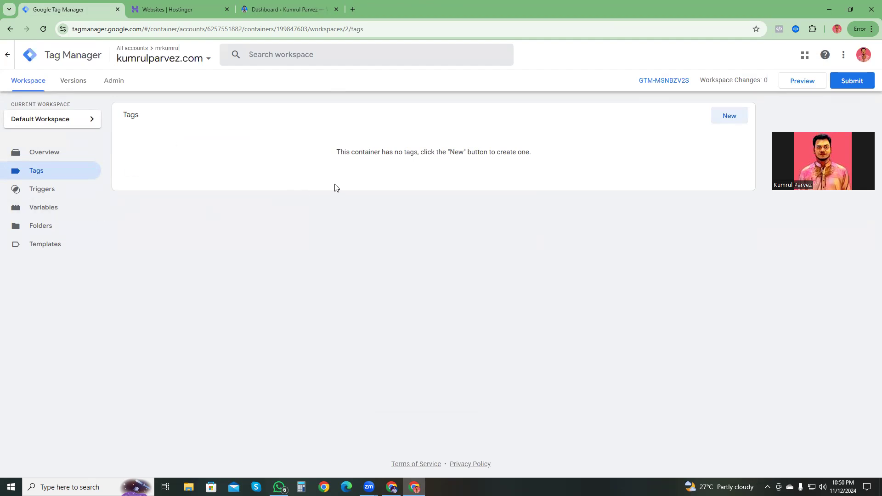
pyautogui.click(730, 118)
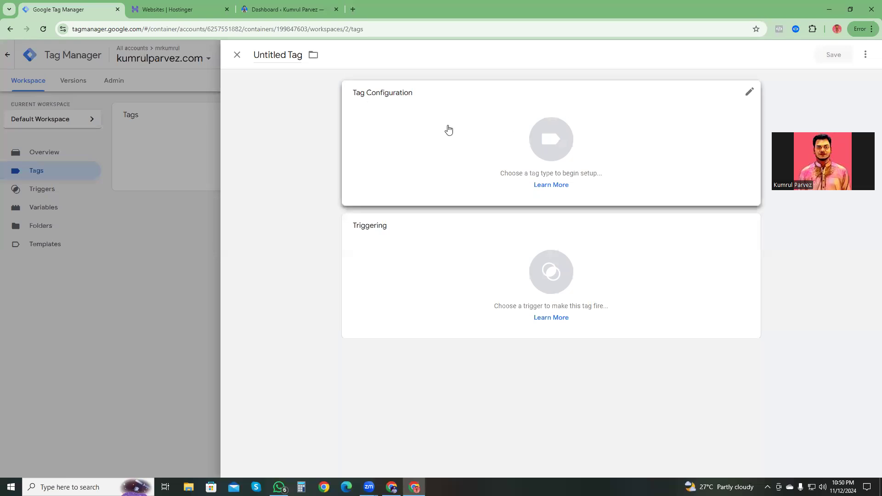
pyautogui.click(511, 146)
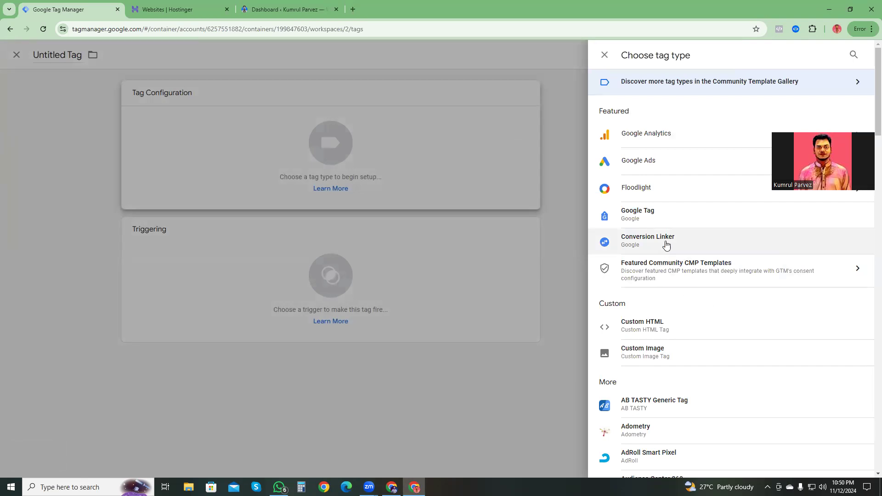
pyautogui.scroll(-1, 671, 232)
pyautogui.scroll(-5, 671, 232)
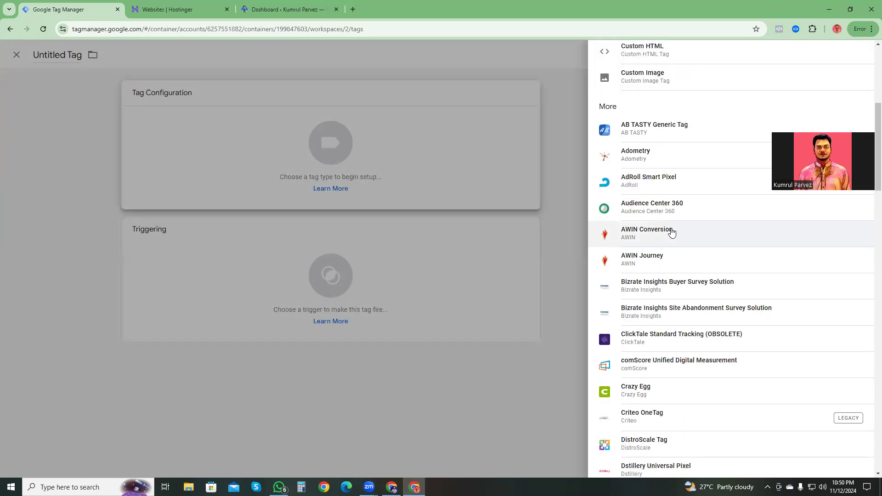
pyautogui.scroll(6, 671, 232)
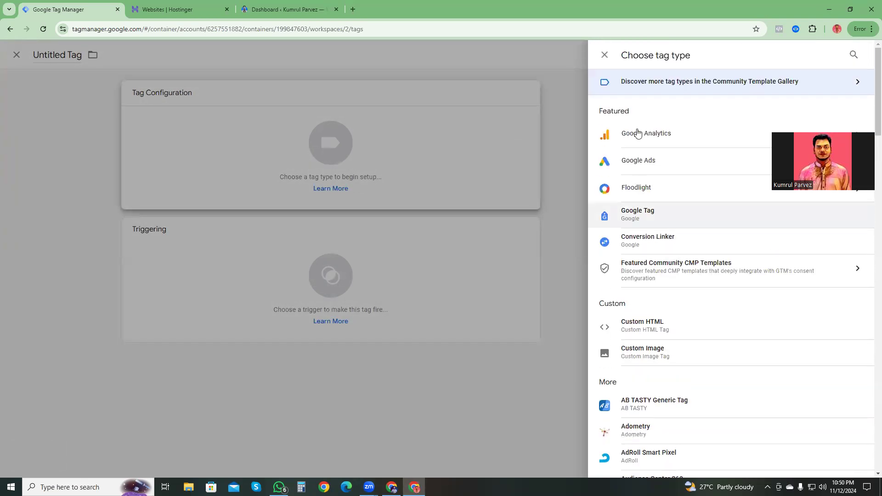
# Step: Search the built-in tag types for "facebook" and clear the search
pyautogui.click(853, 55)
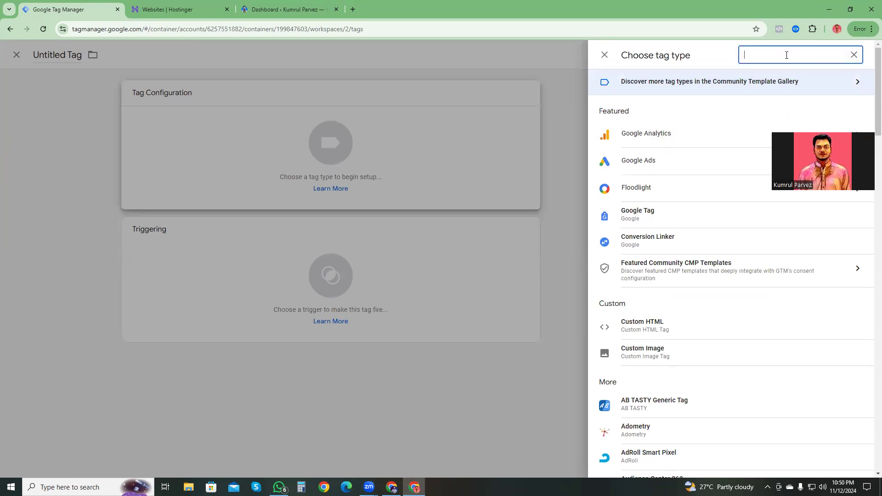
pyautogui.write('p')
pyautogui.press('BackSpace')
pyautogui.write('face')
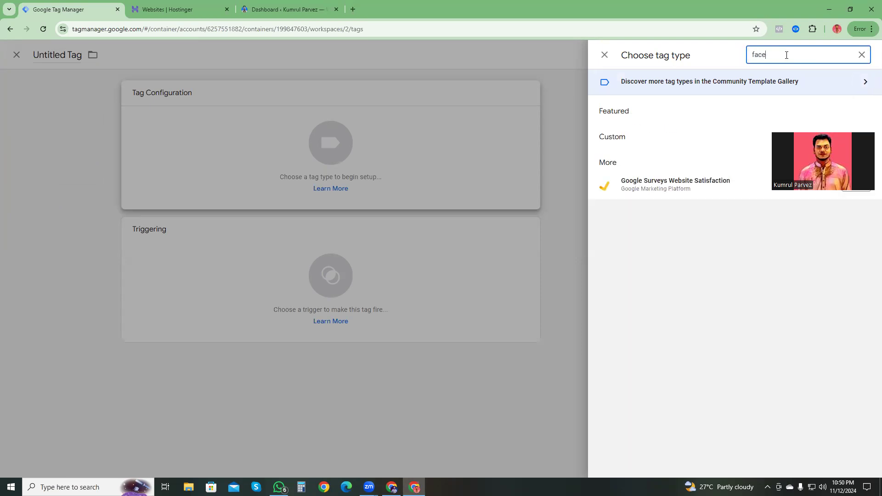
pyautogui.write('book')
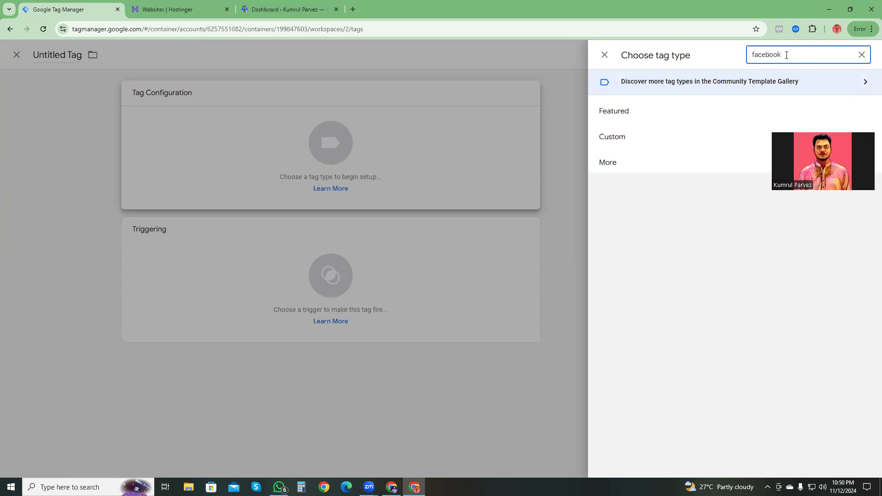
pyautogui.moveTo(785, 56); pyautogui.dragTo(749, 57)
pyautogui.press('BackSpace')
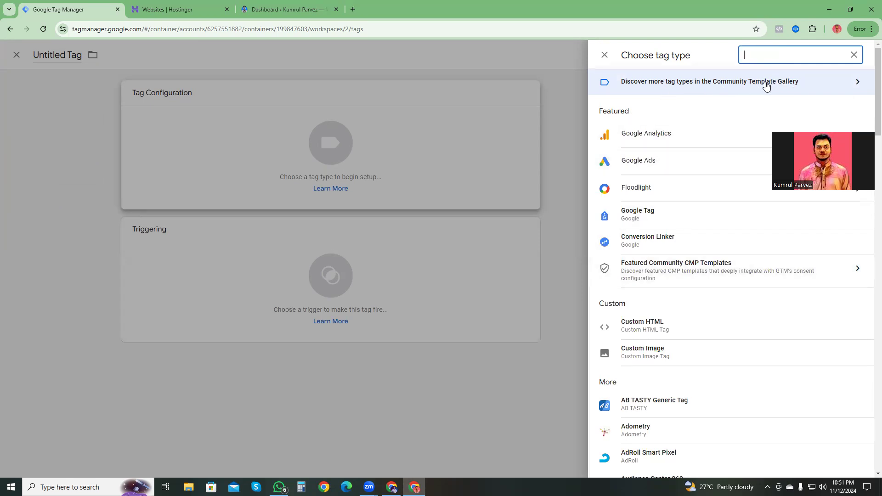
# Step: Find the Facebook Pixel template by facebookarchive in the Community Template Gallery and add it to the workspace
pyautogui.click(786, 84)
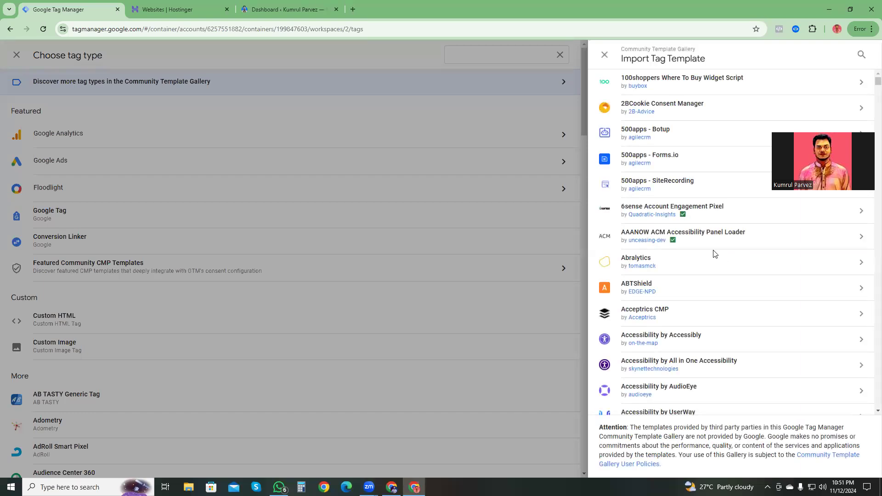
pyautogui.click(860, 55)
pyautogui.write('facebook')
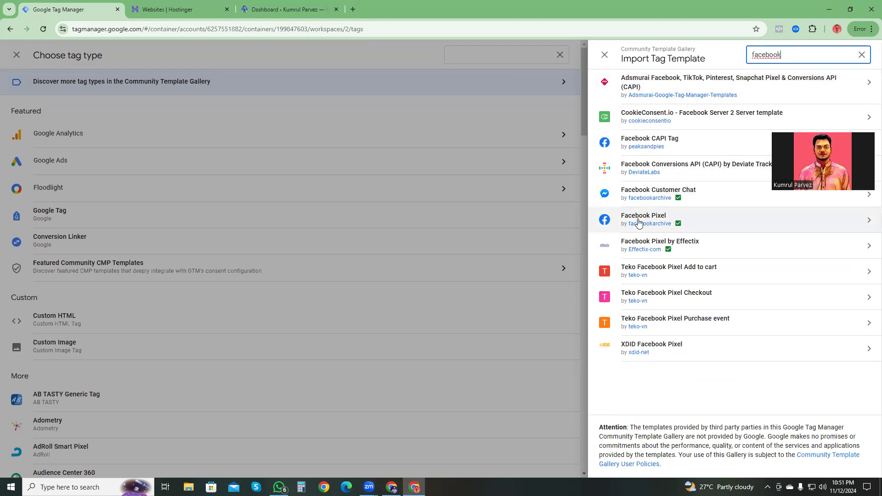
pyautogui.click(712, 219)
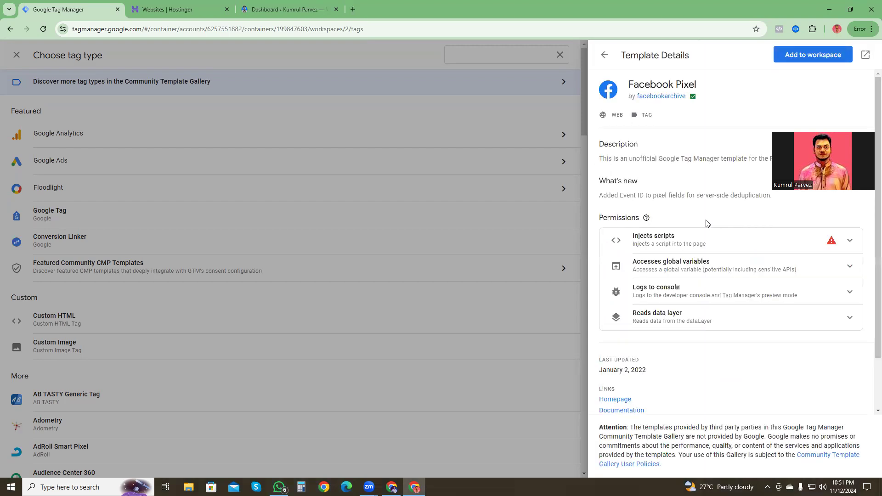
pyautogui.click(813, 54)
pyautogui.click(561, 276)
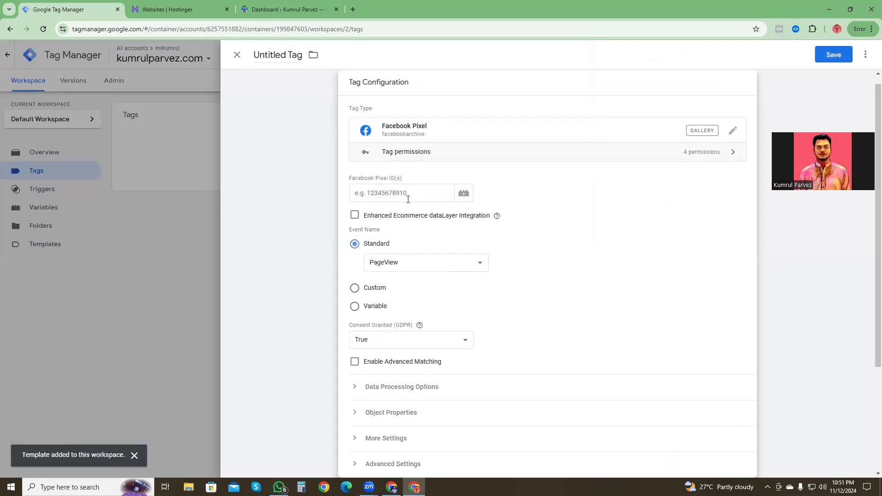
# Step: Copy the dataset's ID from Meta Business settings into the tag's Facebook Pixel ID, keeping PageView as the standard event
pyautogui.click(381, 195)
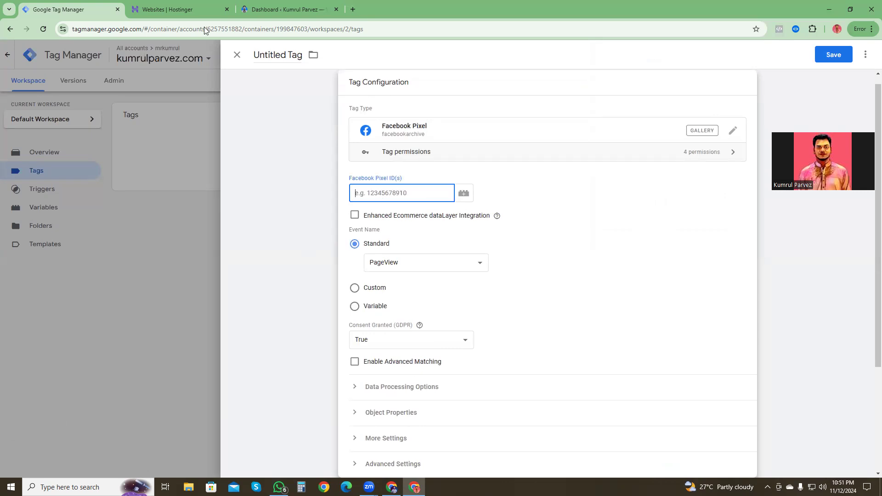
pyautogui.click(391, 487)
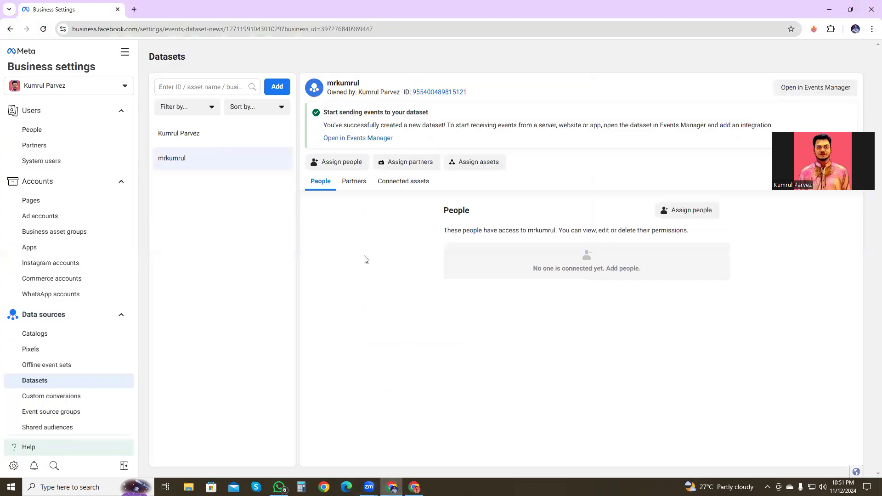
pyautogui.click(443, 93)
pyautogui.click(414, 487)
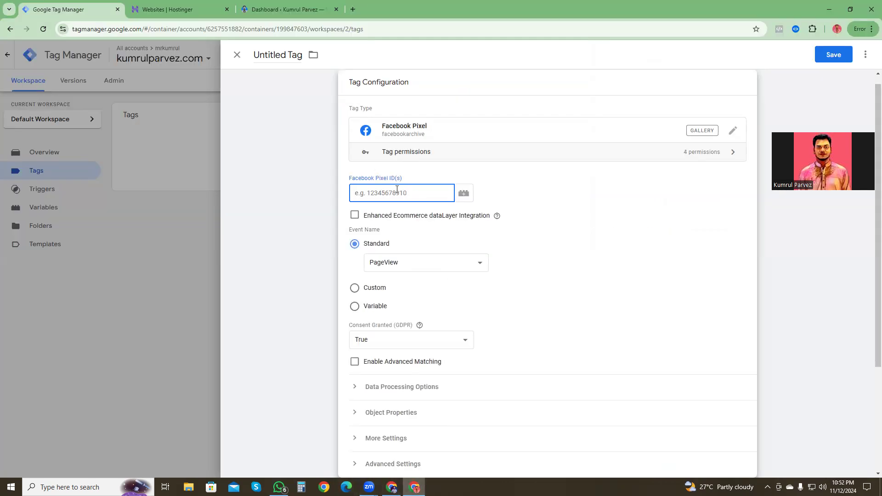
pyautogui.hotkey('ctrl', 'v')
pyautogui.click(421, 262)
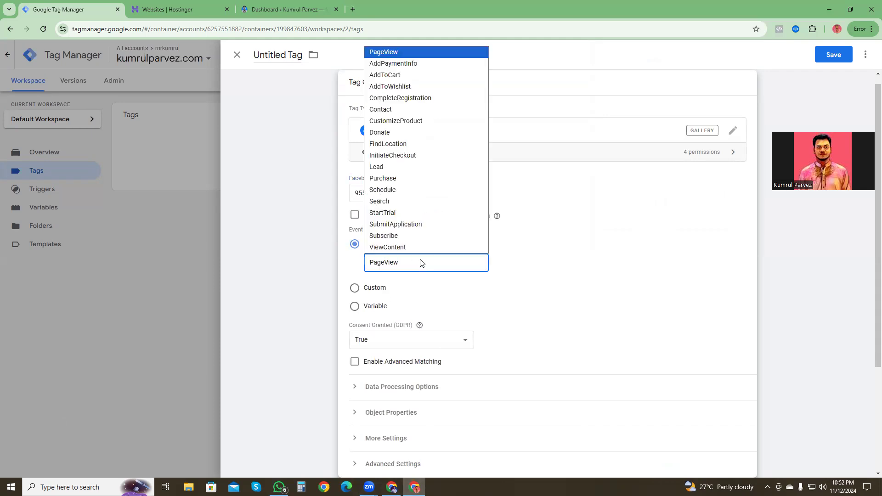
pyautogui.click(420, 263)
# Step: Check the remaining tag settings and name the tag Facebook_Pix_All_Page
pyautogui.scroll(-1, 543, 332)
pyautogui.scroll(-3, 542, 332)
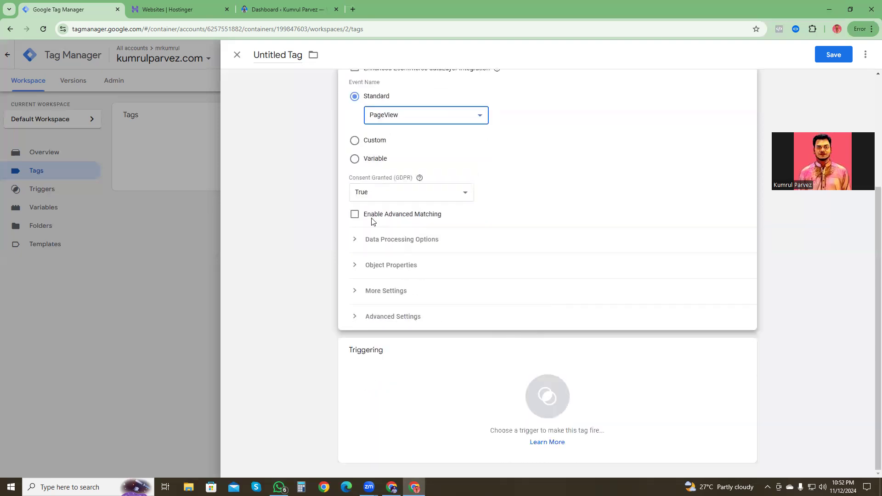
pyautogui.scroll(3, 439, 297)
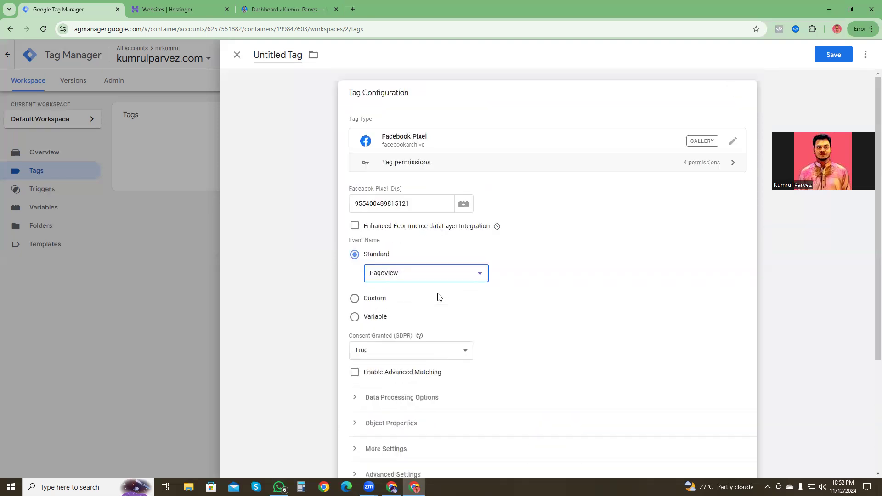
pyautogui.doubleClick(273, 54)
pyautogui.click(301, 55)
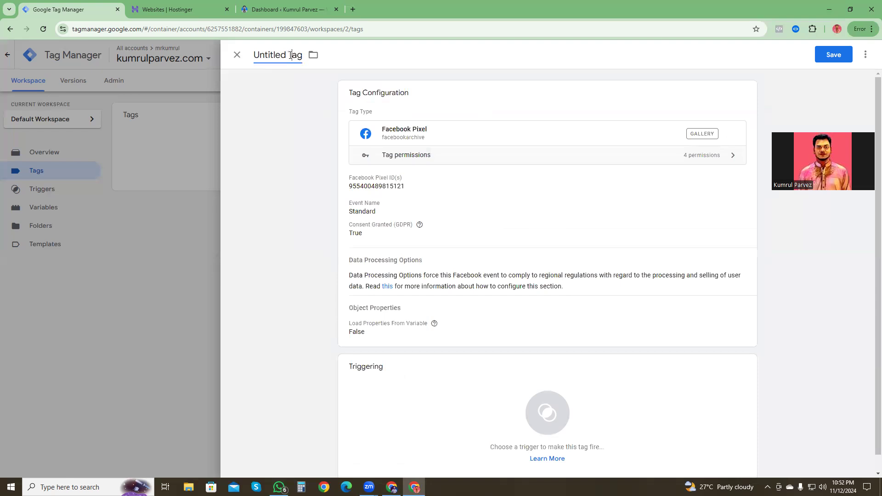
pyautogui.moveTo(300, 54); pyautogui.dragTo(255, 60)
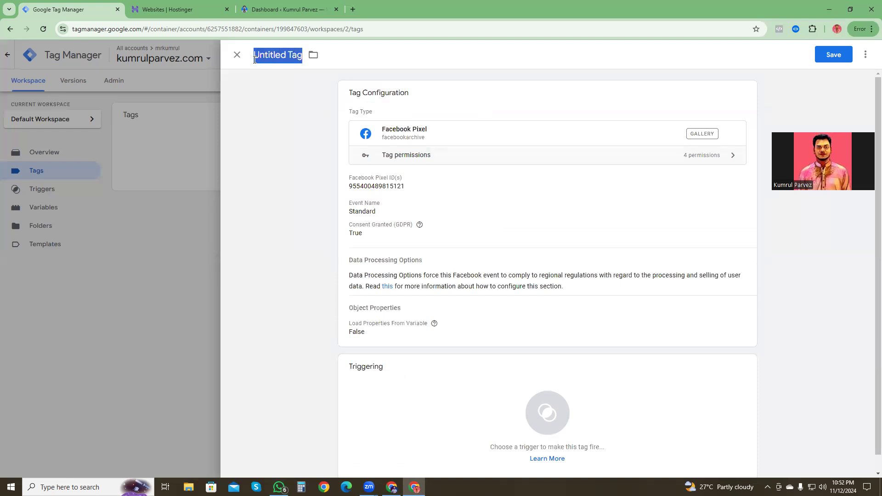
pyautogui.write('FAc')
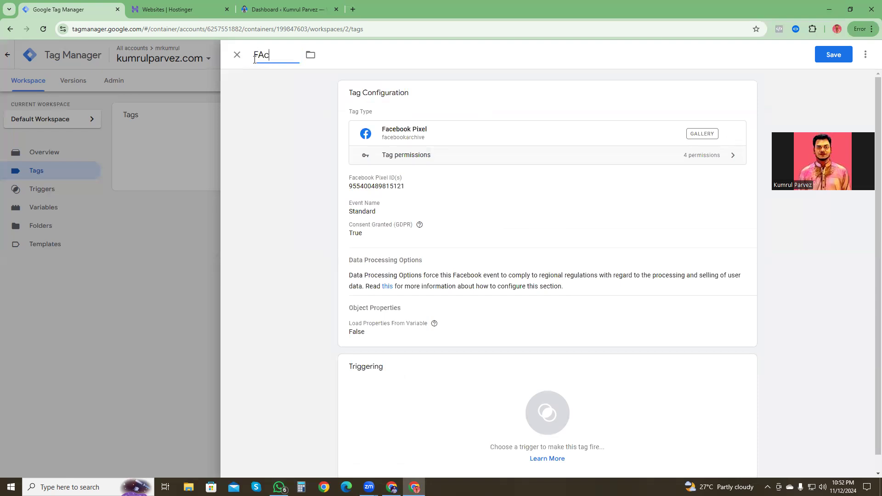
pyautogui.write('ebook')
pyautogui.press('BackSpace')
pyautogui.press('BackSpace')
pyautogui.press('BackSpace')
pyautogui.press('BackSpace')
pyautogui.press('BackSpace')
pyautogui.press('BackSpace')
pyautogui.press('BackSpace')
pyautogui.press('BackSpace')
pyautogui.write('acebook_Pix_All_Page')
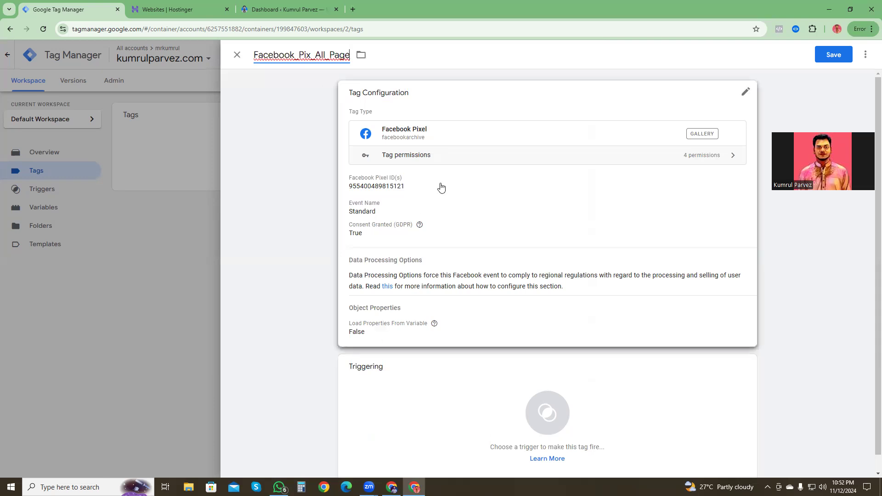
# Step: Assign the All Pages trigger to the tag and save it
pyautogui.scroll(-1, 436, 395)
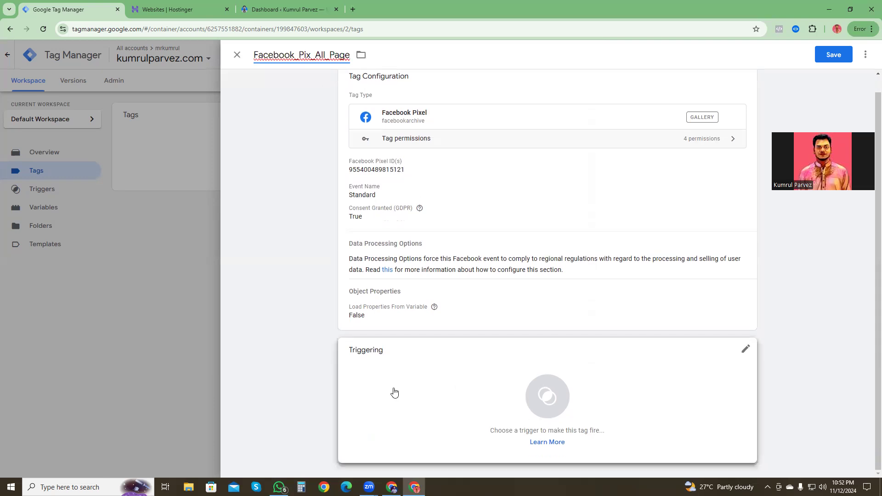
pyautogui.click(542, 398)
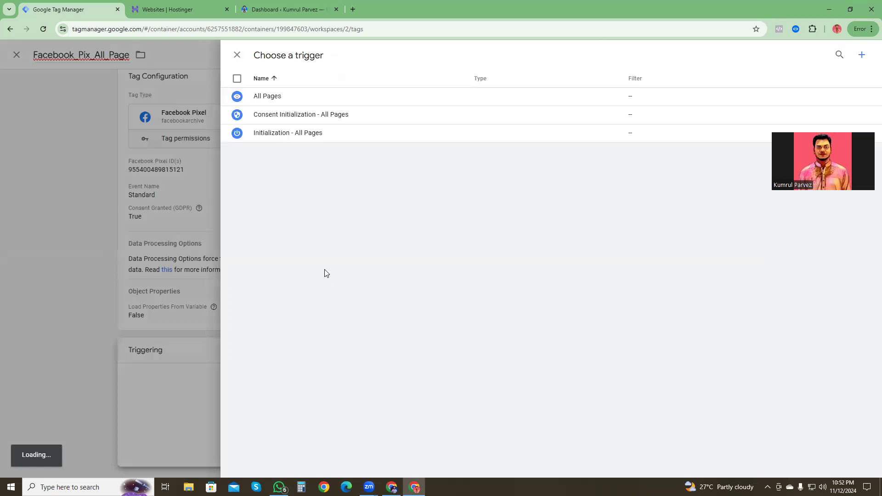
pyautogui.click(260, 98)
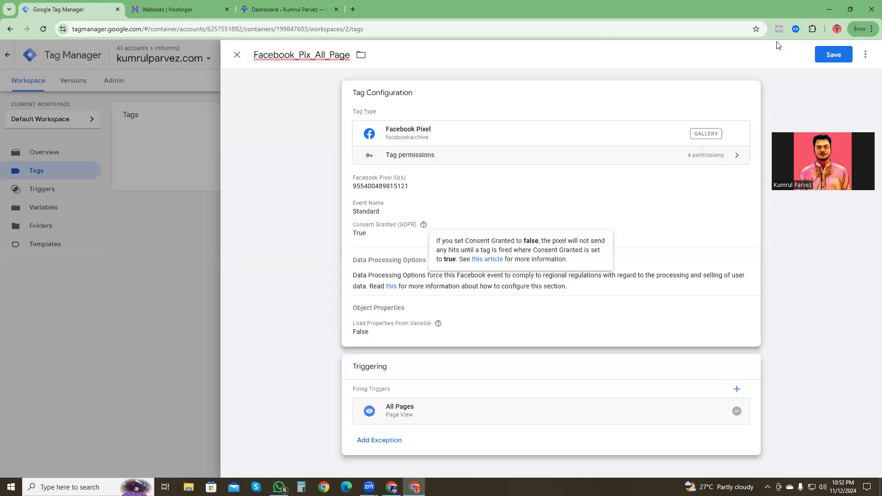
pyautogui.click(834, 55)
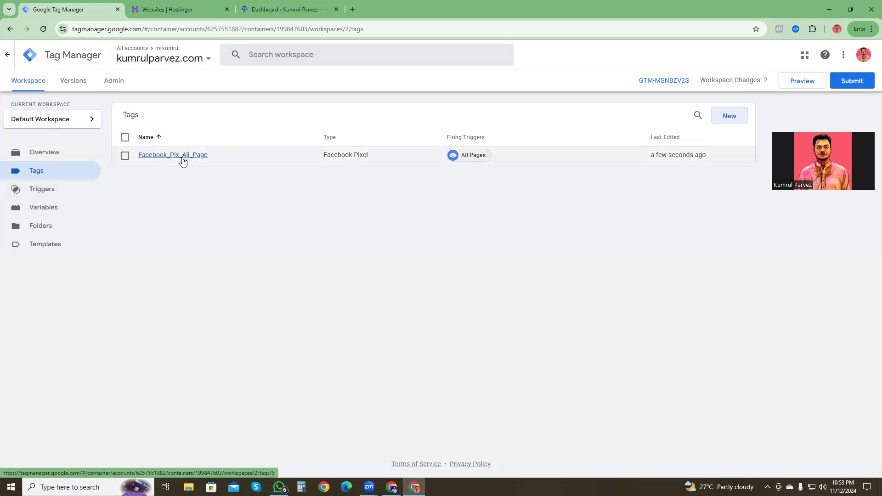
# Step: Create a new user-defined variable and name it facebook_pix
pyautogui.click(54, 213)
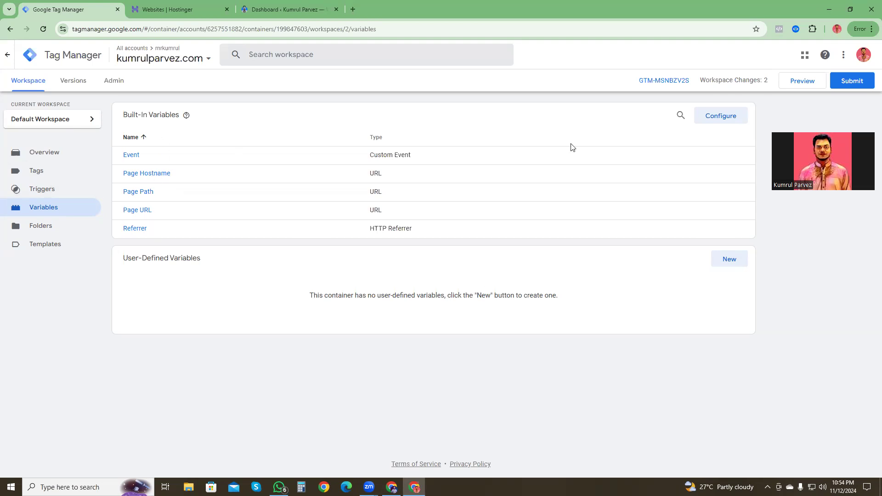
pyautogui.click(730, 261)
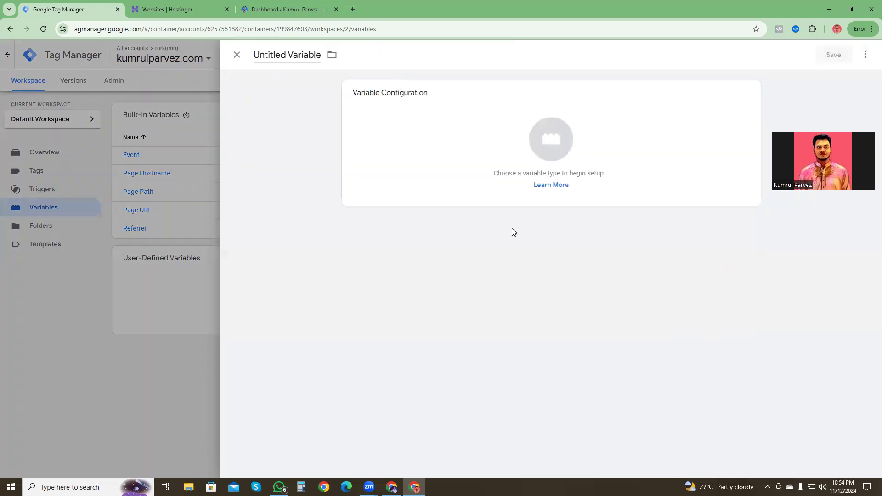
pyautogui.tripleClick(289, 56)
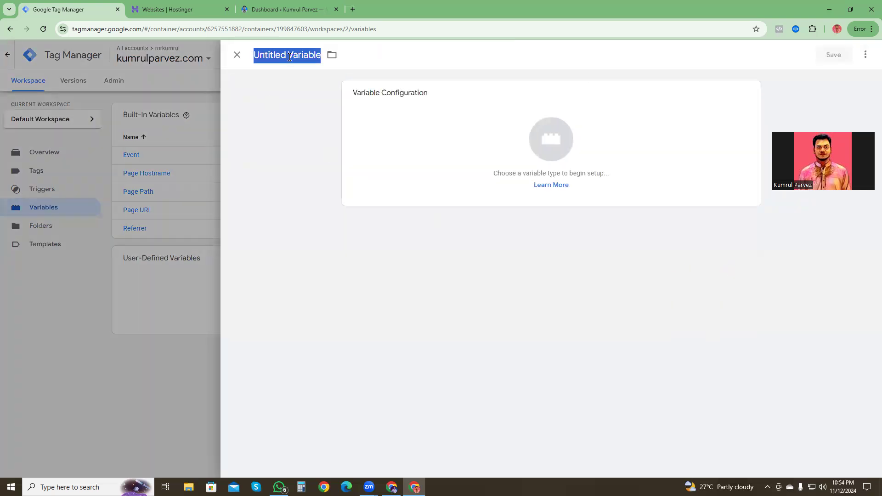
pyautogui.write('fac')
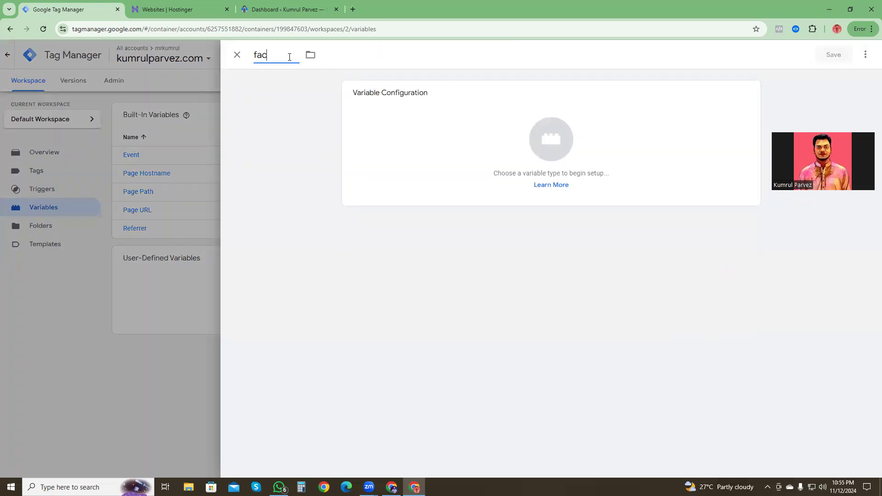
pyautogui.write('ebook_pix')
# Step: Make the facebook_pix variable a Constant, paste the copied pixel ID as its value and save it
pyautogui.click(562, 146)
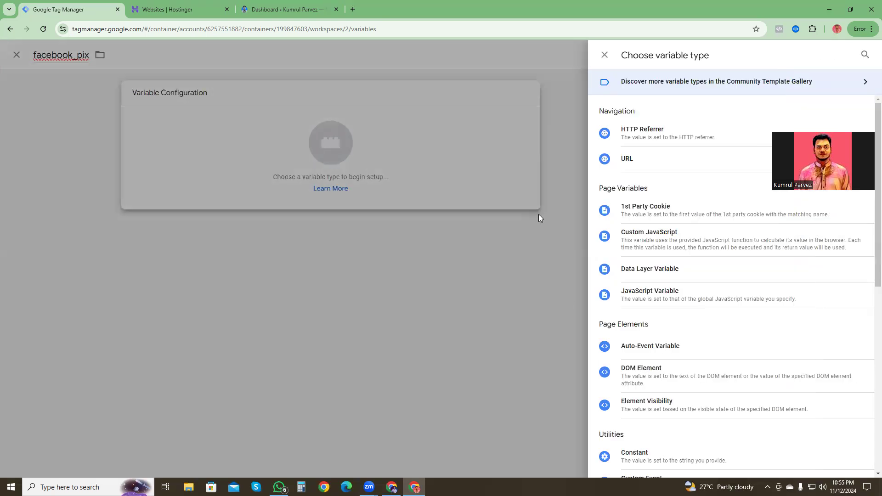
pyautogui.scroll(-2, 637, 351)
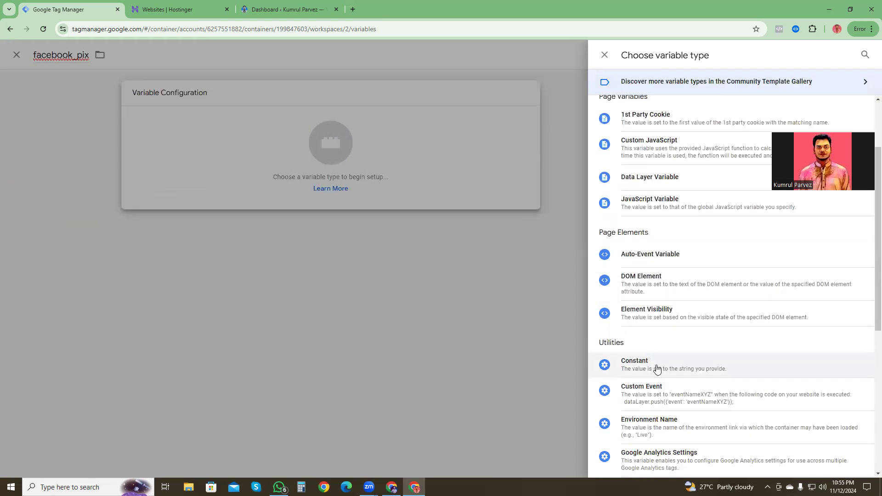
pyautogui.scroll(-1, 670, 365)
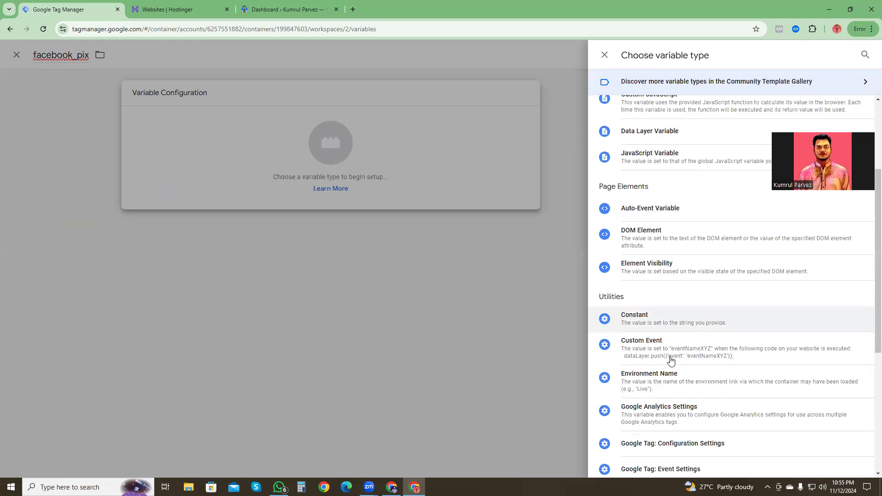
pyautogui.click(655, 324)
pyautogui.click(389, 184)
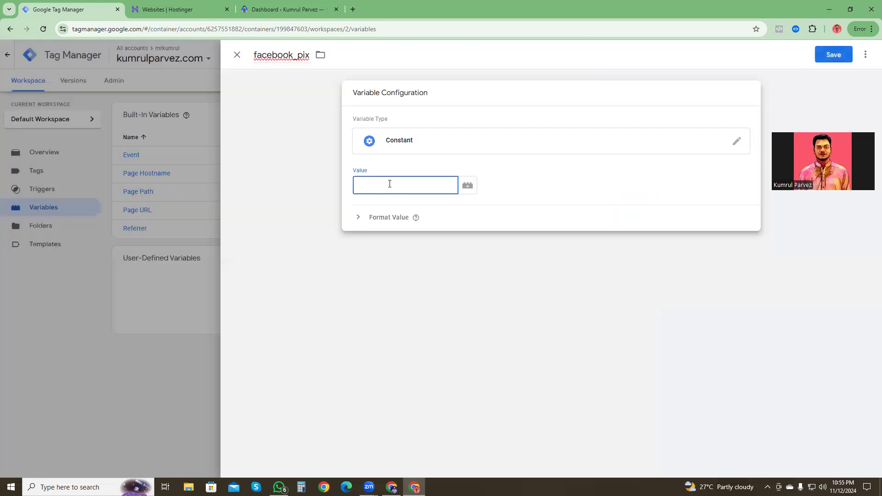
pyautogui.hotkey('ctrl', 'v')
pyautogui.click(824, 61)
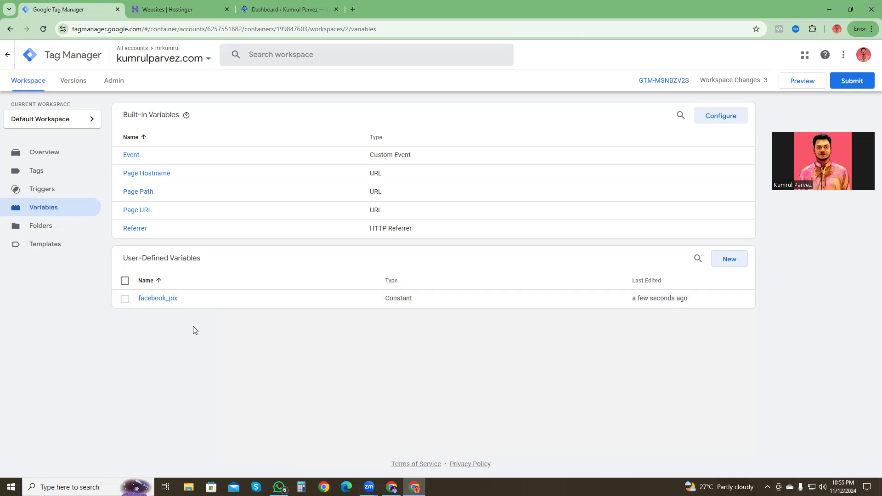
# Step: Replace the hard-coded pixel ID in the Facebook_Pix_All_Page tag with the {{facebook_pix}} variable and save the tag
pyautogui.click(30, 176)
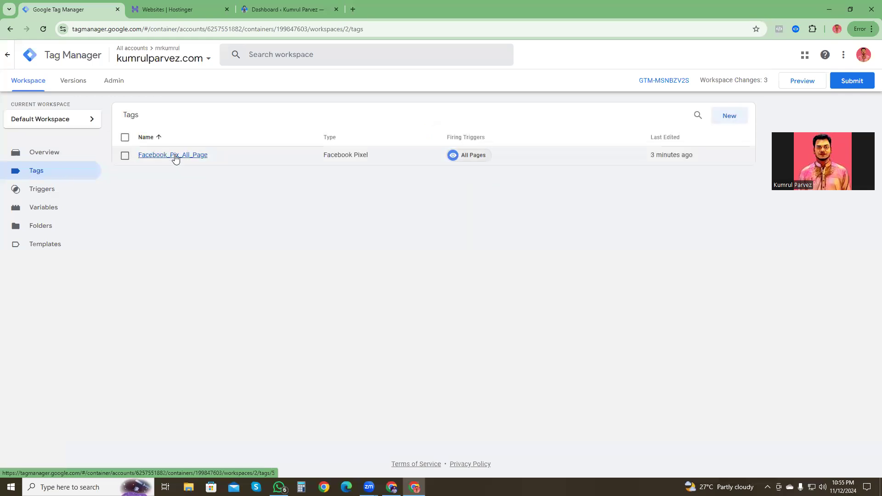
pyautogui.click(175, 157)
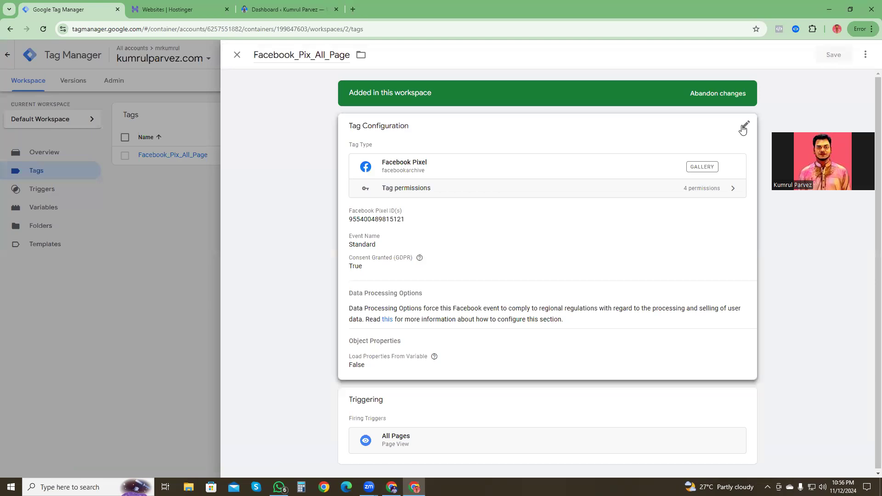
pyautogui.click(742, 127)
pyautogui.moveTo(412, 237); pyautogui.dragTo(347, 247)
pyautogui.press('BackSpace')
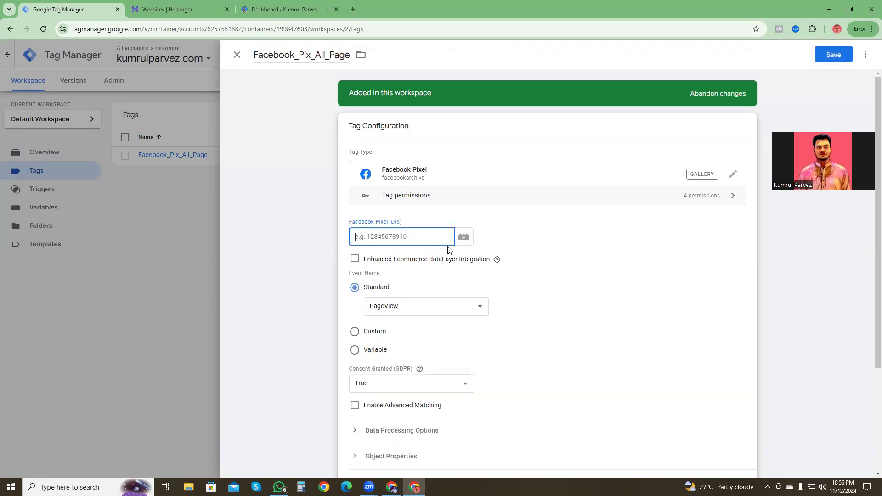
pyautogui.click(465, 238)
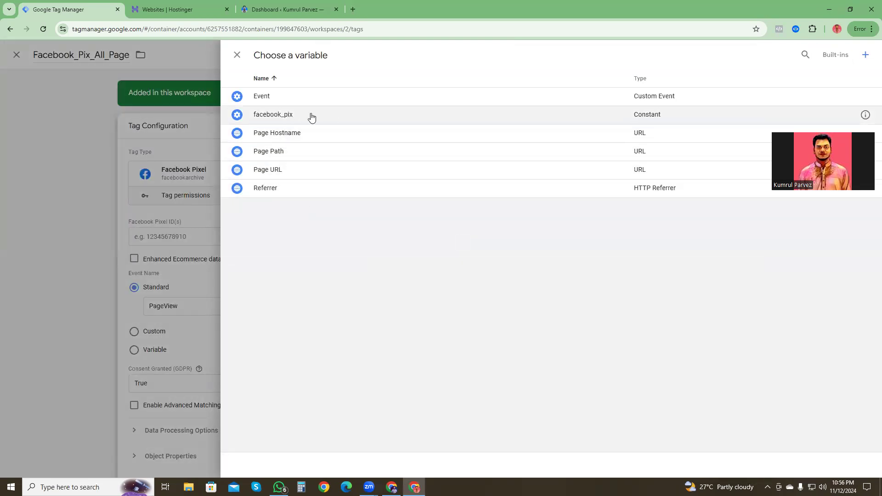
pyautogui.click(289, 117)
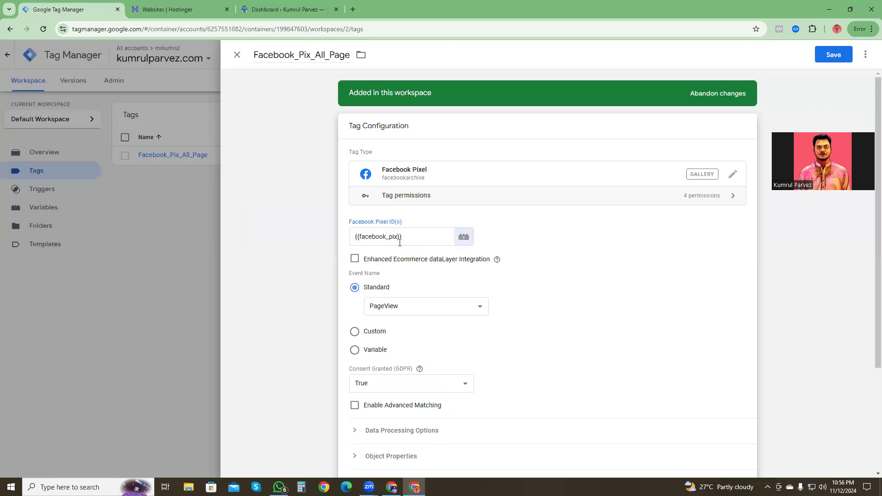
pyautogui.click(833, 56)
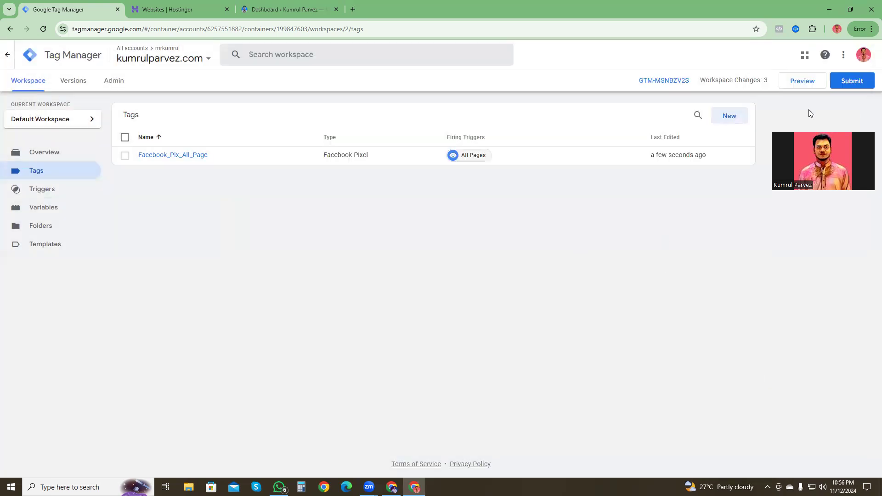
# Step: Publish the workspace changes to Live without a version name or description, and return to the workspace's tag list
pyautogui.click(853, 85)
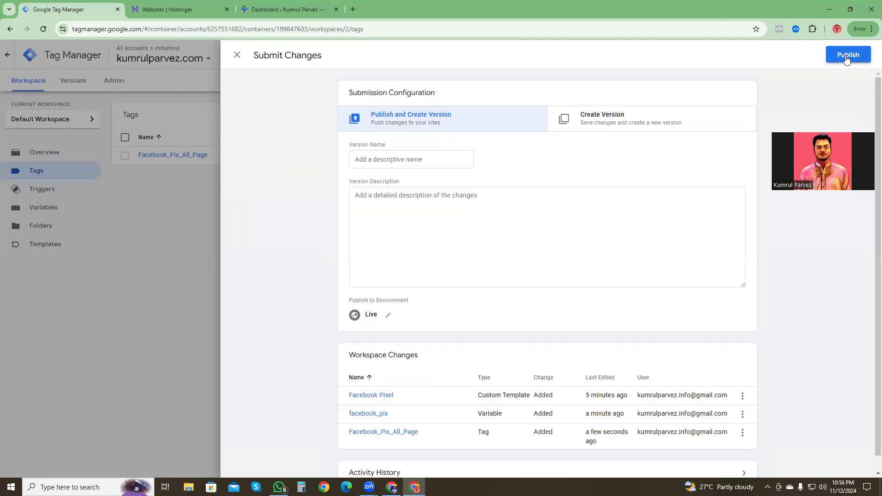
pyautogui.click(847, 56)
pyautogui.click(564, 324)
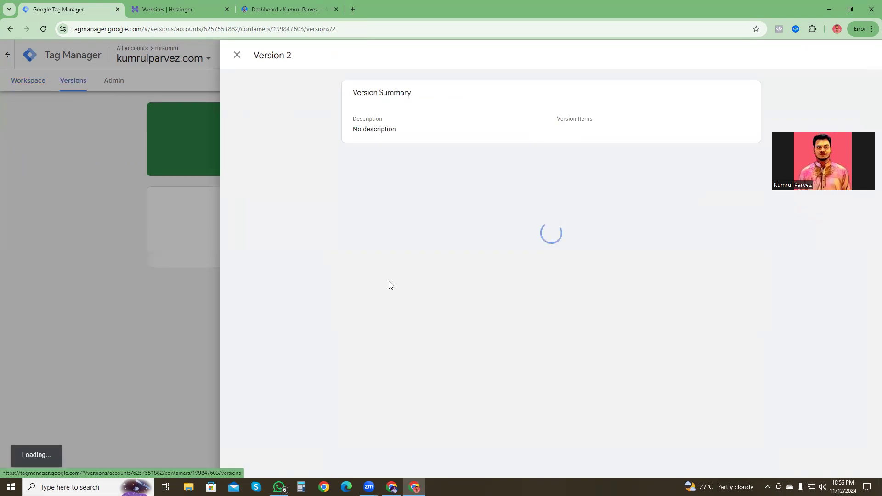
pyautogui.click(236, 55)
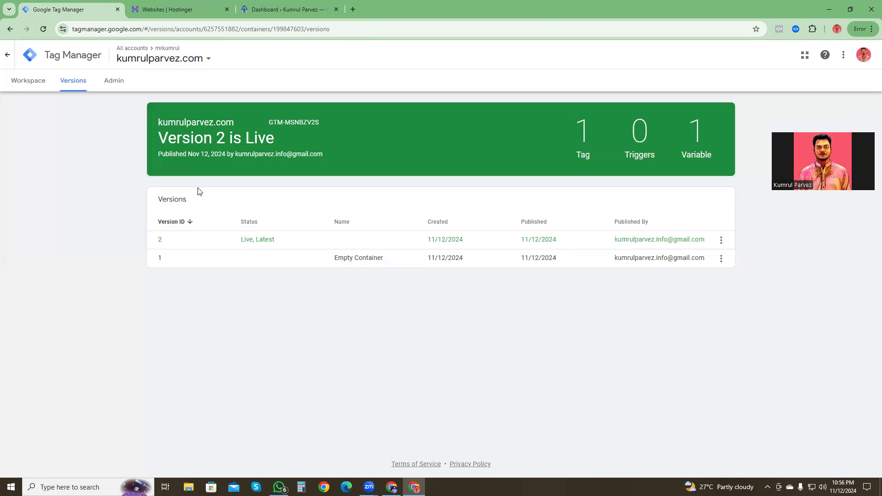
pyautogui.click(37, 80)
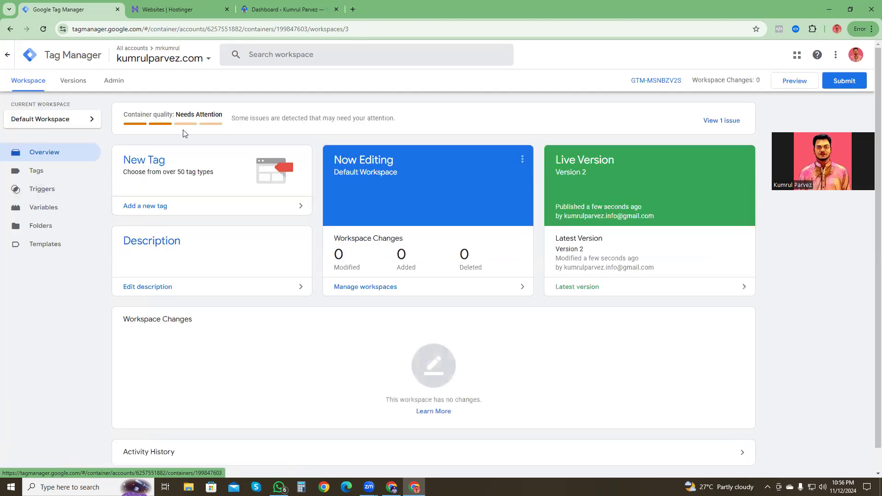
pyautogui.click(32, 172)
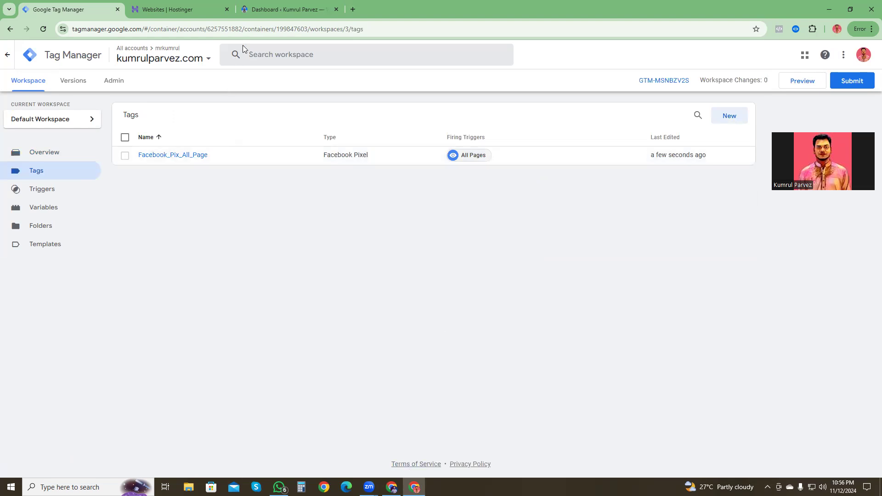
pyautogui.click(266, 14)
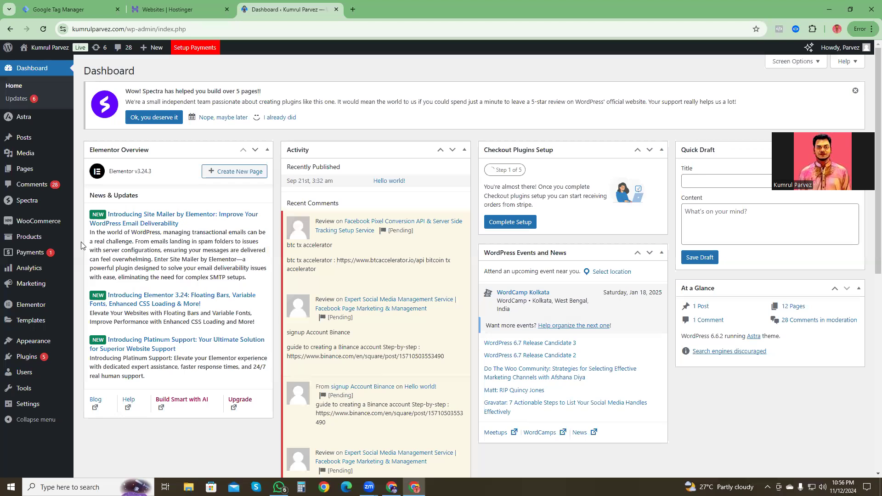
pyautogui.click(51, 11)
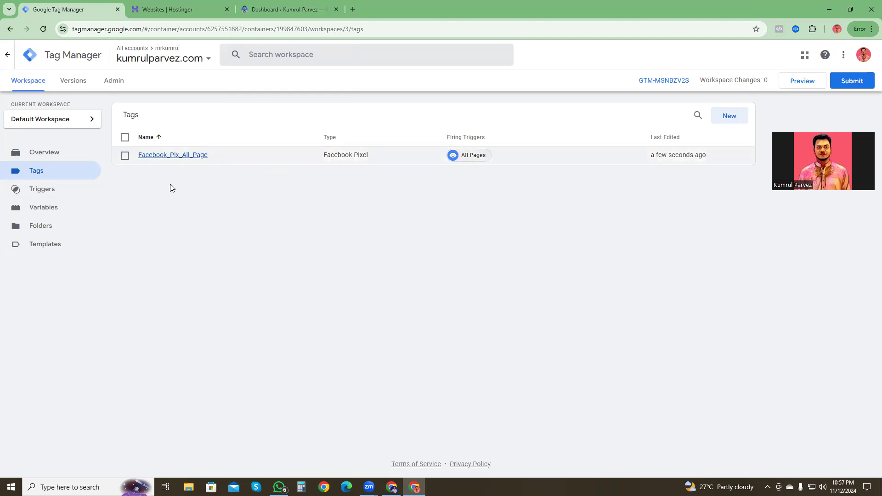
pyautogui.click(274, 10)
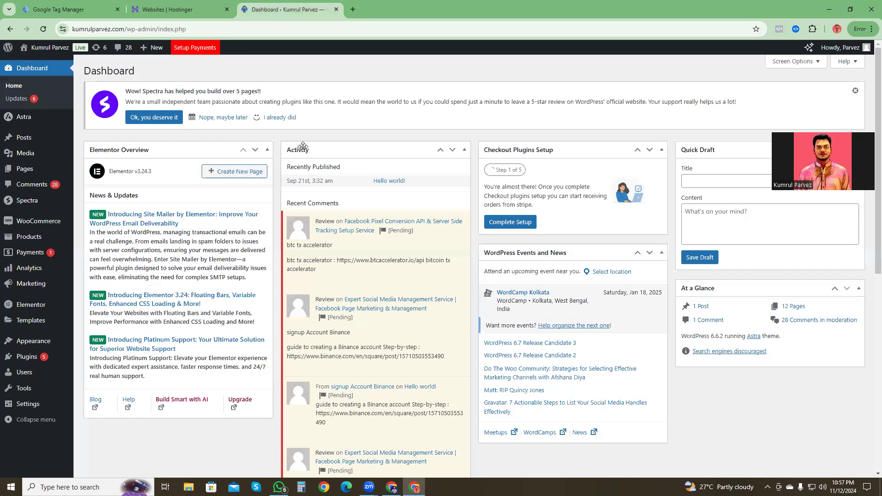
pyautogui.click(73, 9)
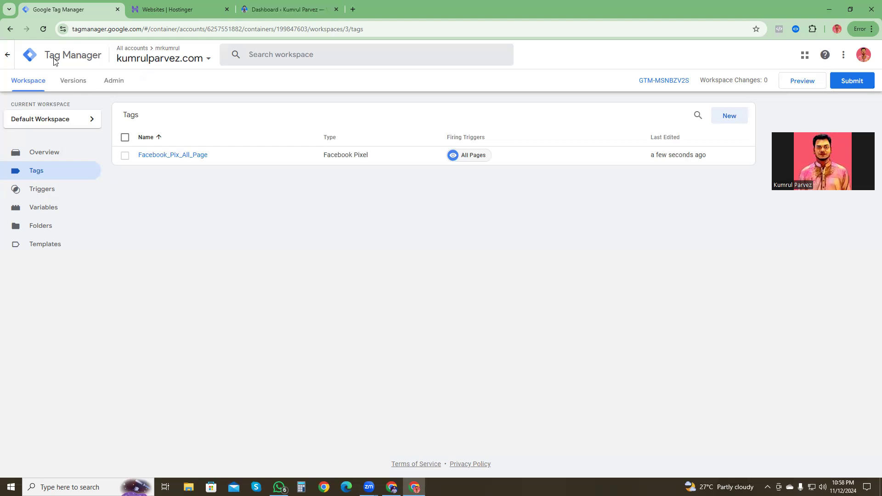
# Step: From the list of all accounts, open the site's older and newer web containers in separate browser tabs
pyautogui.click(7, 55)
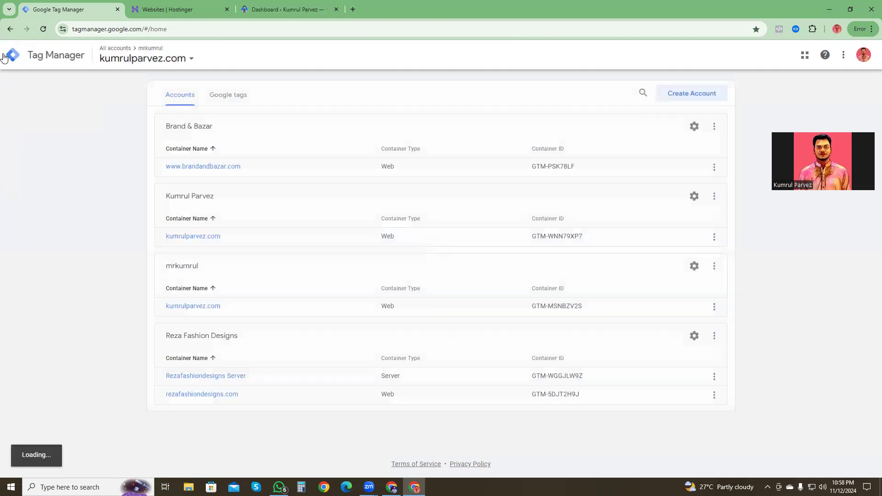
pyautogui.rightClick(198, 239)
pyautogui.click(223, 247)
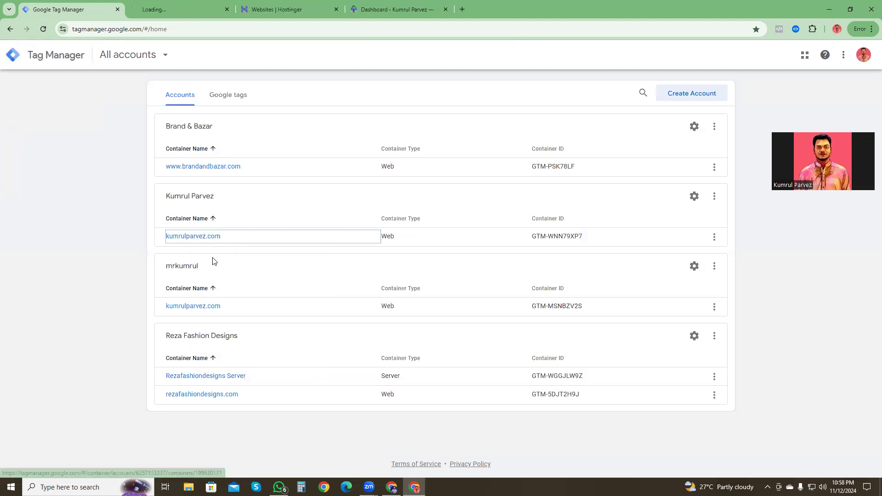
pyautogui.rightClick(191, 310)
pyautogui.click(216, 315)
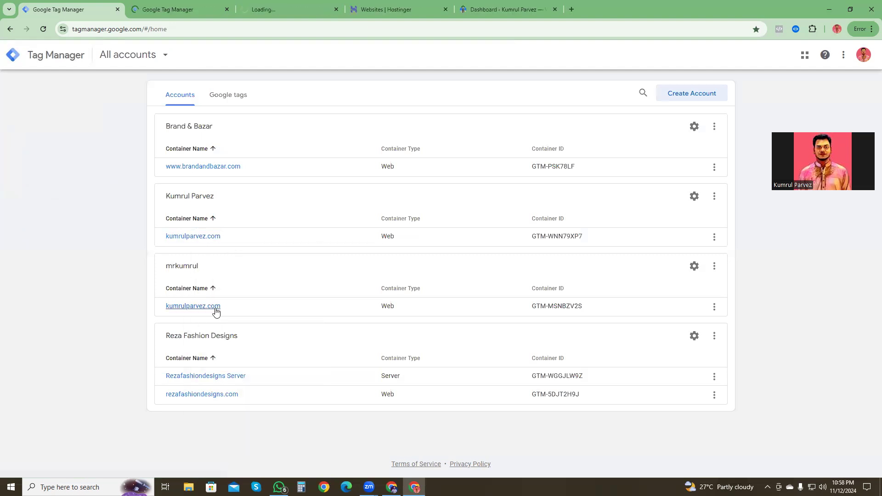
# Step: Compare the tag lists of the two containers and examine the View_Content tag's configuration in the older one
pyautogui.click(166, 5)
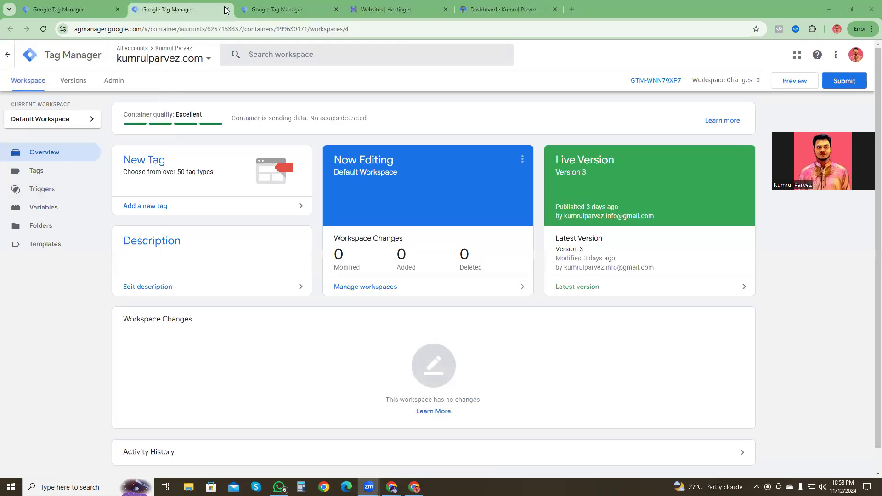
pyautogui.click(263, 9)
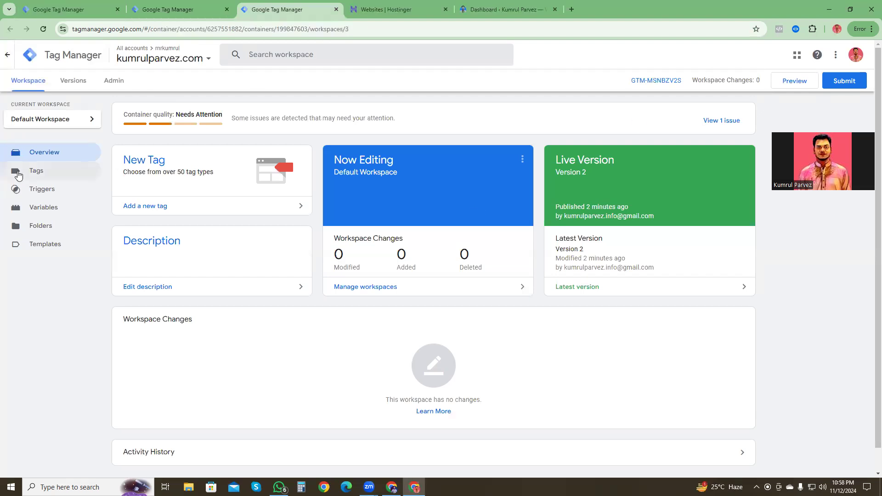
pyautogui.click(39, 172)
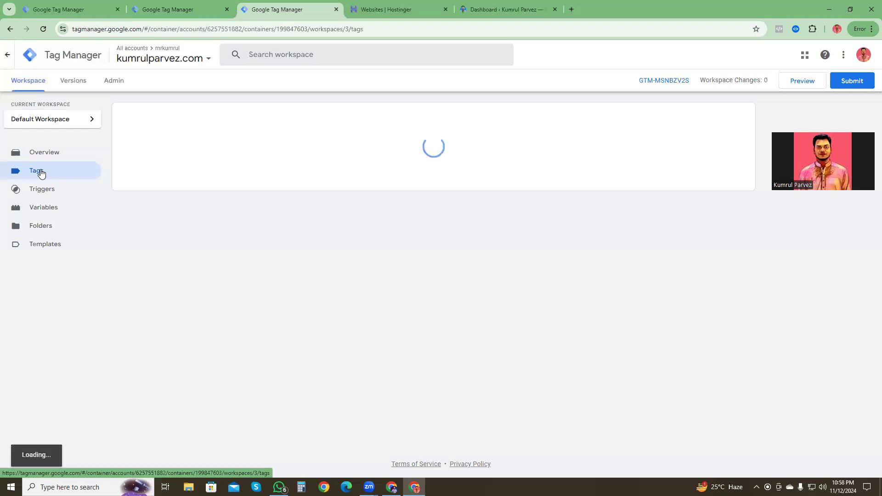
pyautogui.click(175, 9)
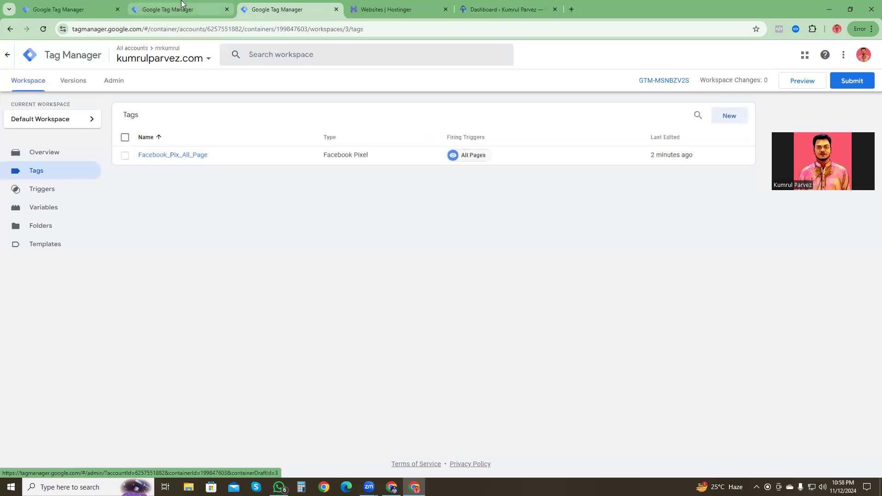
pyautogui.click(37, 171)
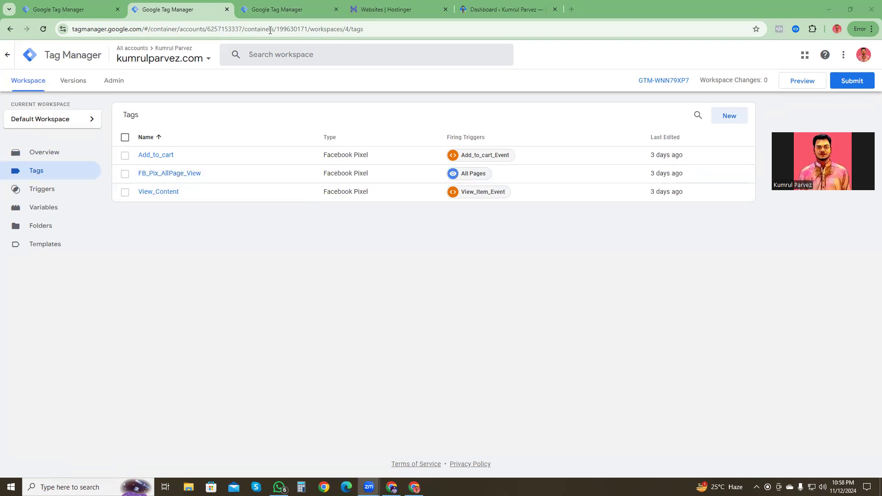
pyautogui.click(271, 10)
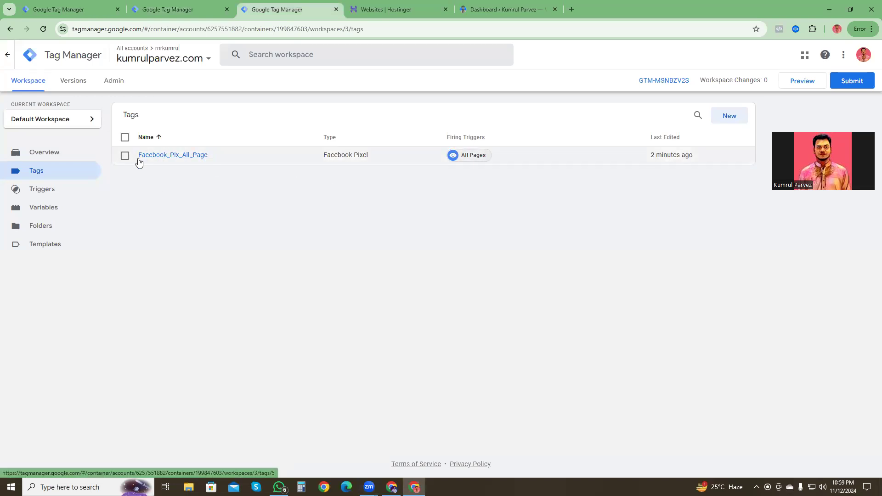
pyautogui.click(175, 8)
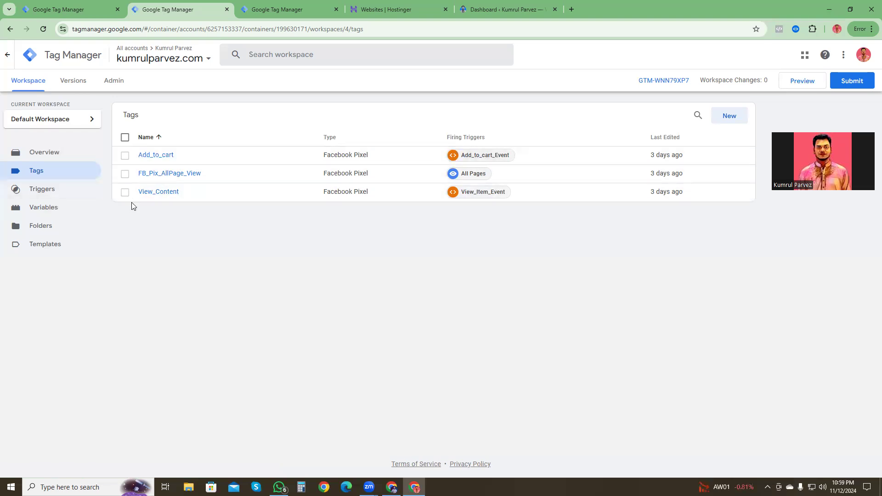
pyautogui.click(157, 195)
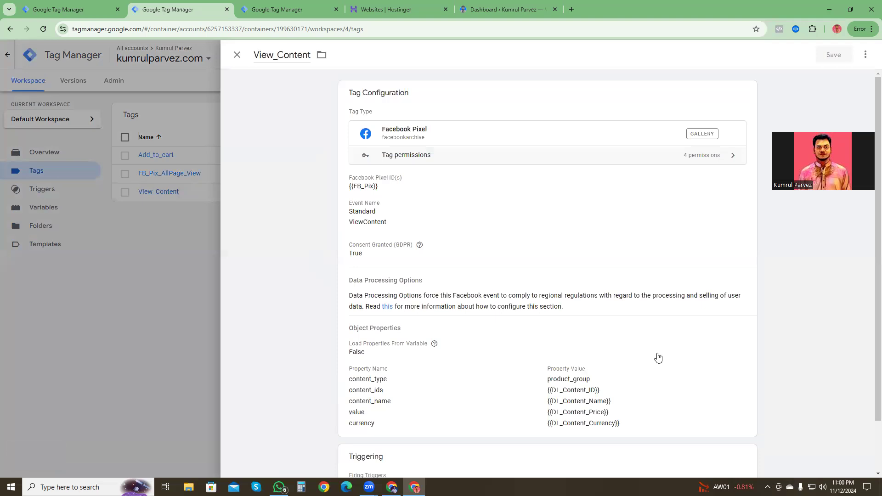
# Step: Examine the View_Content tag's object properties, firing trigger and editable Facebook Pixel settings
pyautogui.scroll(-1, 385, 378)
pyautogui.scroll(-2, 385, 378)
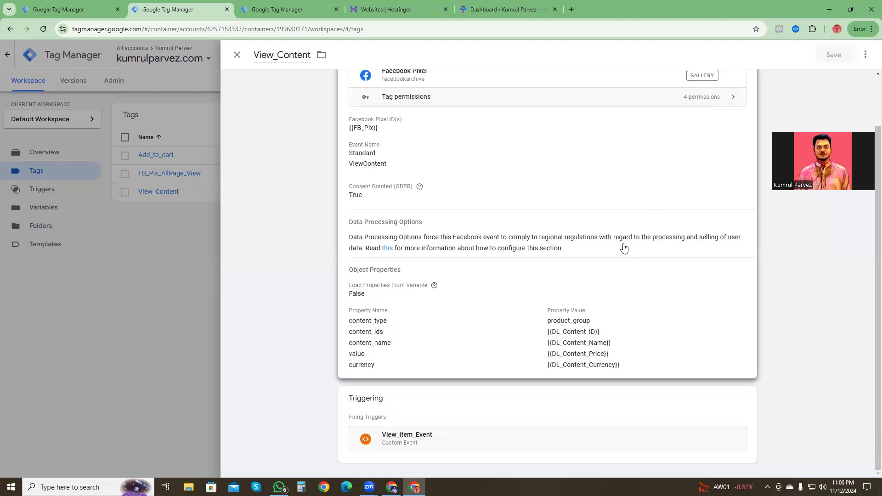
pyautogui.scroll(2, 625, 248)
pyautogui.click(745, 94)
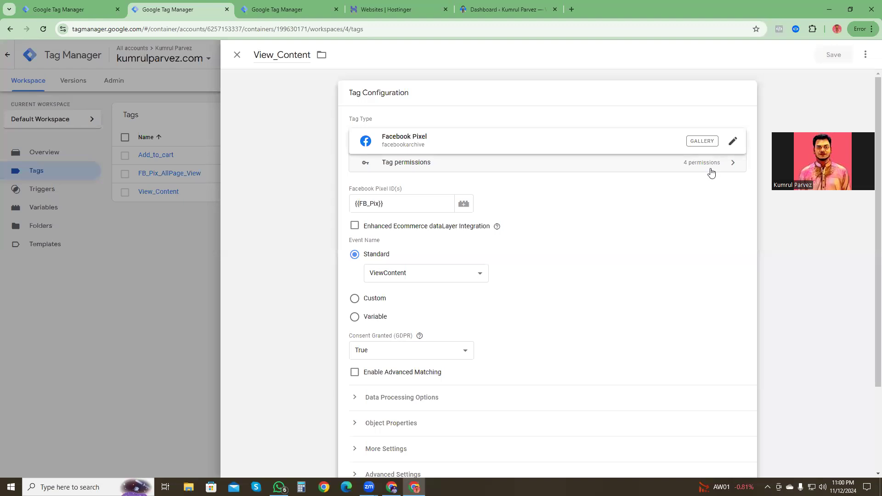
pyautogui.scroll(-2, 508, 289)
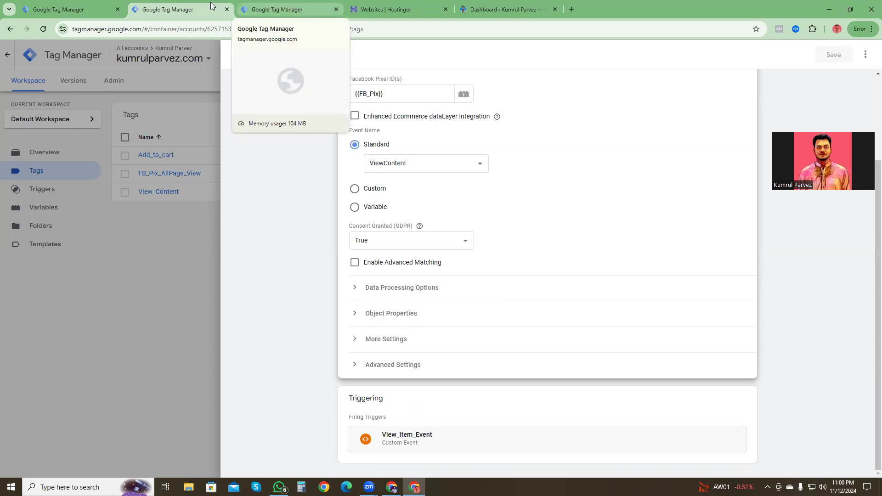
# Step: Open the live website's homepage in a separate browser tab from the WordPress dashboard
pyautogui.click(503, 6)
pyautogui.rightClick(33, 62)
pyautogui.click(58, 68)
pyautogui.click(593, 6)
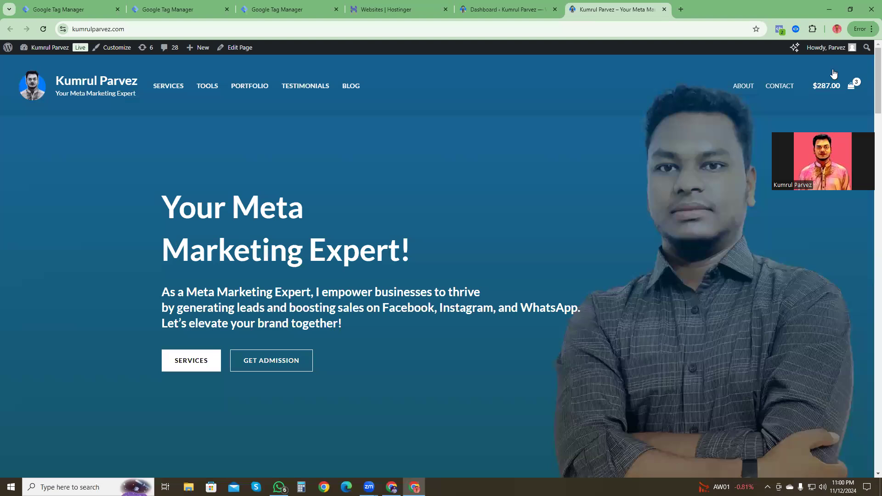
# Step: Inspect the homepage's ViewContent event in Meta Pixel Helper, including its custom parameters and full content_name value
pyautogui.click(774, 29)
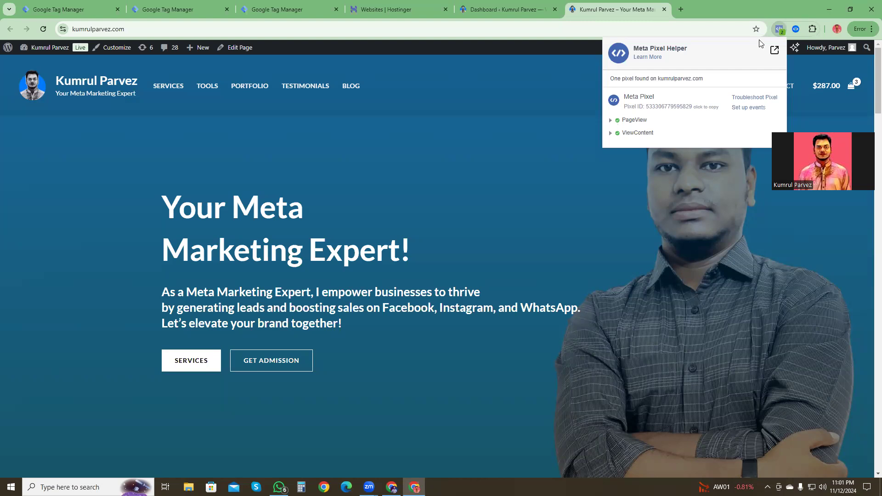
pyautogui.click(611, 134)
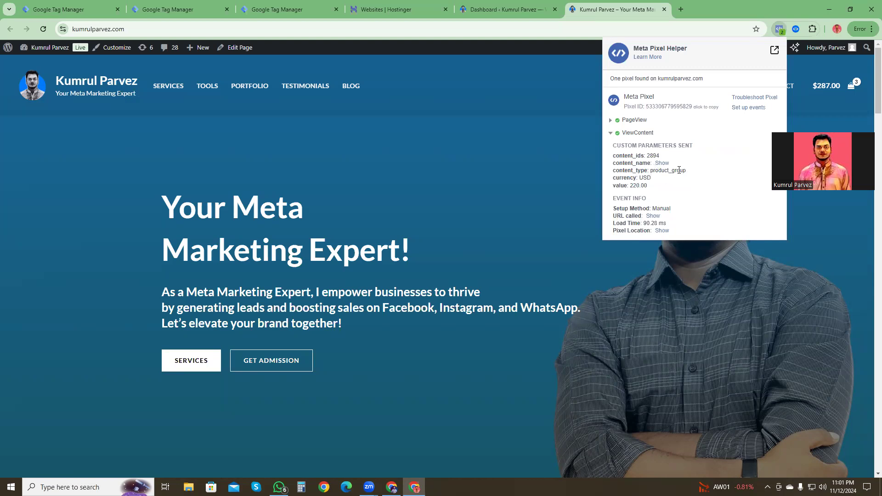
pyautogui.click(663, 164)
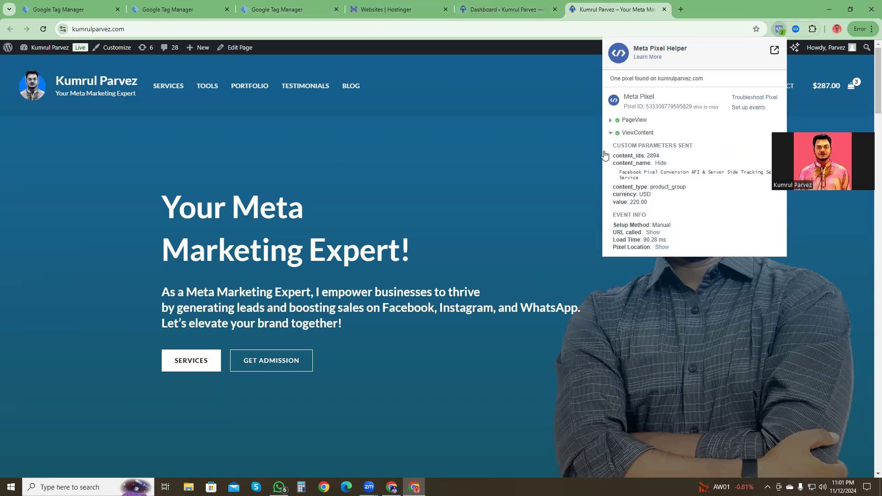
pyautogui.click(613, 134)
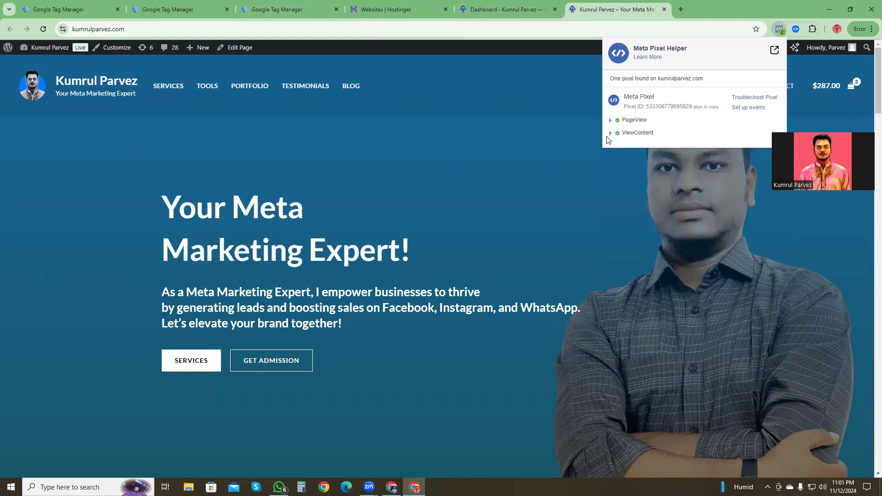
pyautogui.click(610, 134)
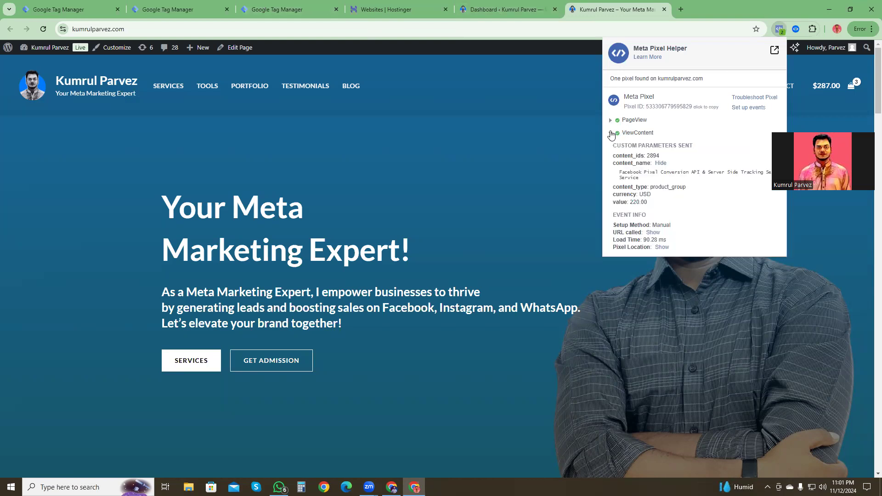
pyautogui.click(609, 134)
# Step: Open the Instagram Marketing and Management Service product page and inspect its PageView event in Meta Pixel Helper
pyautogui.scroll(-20, 297, 291)
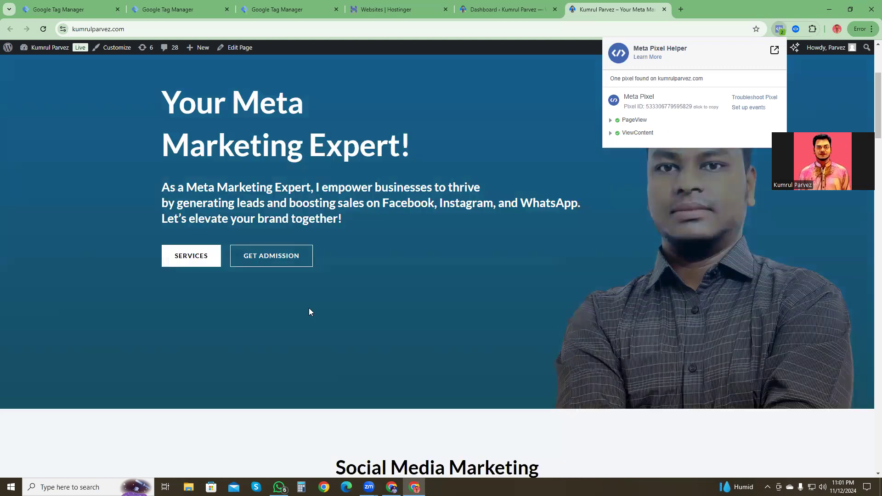
pyautogui.scroll(5, 323, 298)
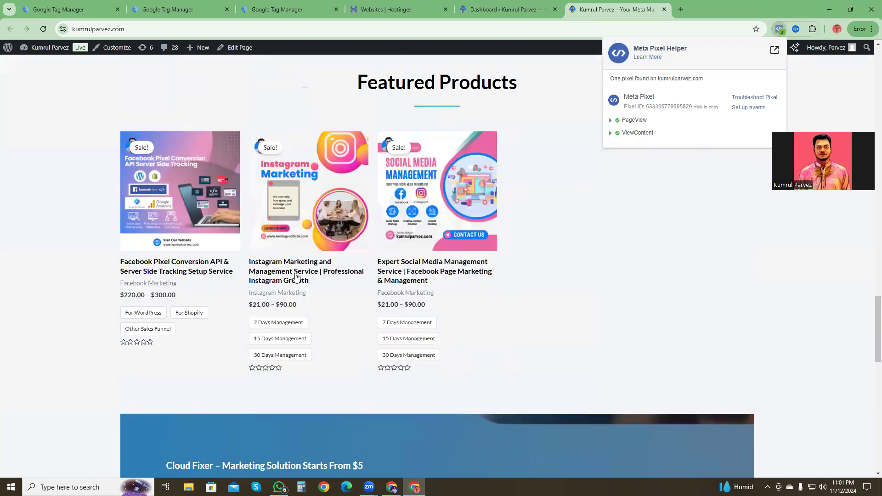
pyautogui.click(291, 268)
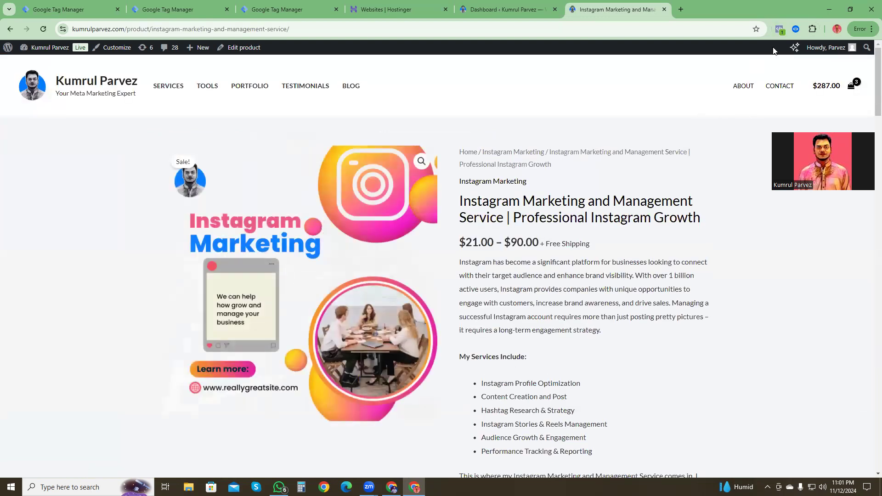
pyautogui.click(780, 32)
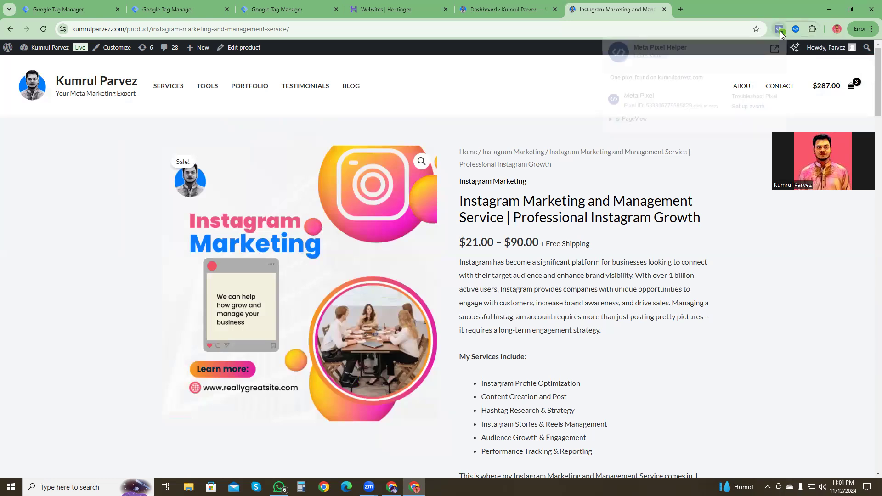
pyautogui.click(612, 122)
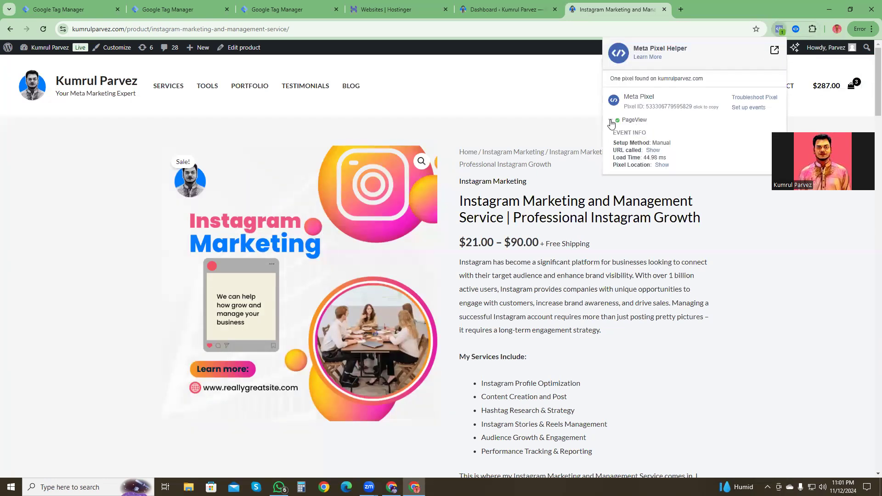
# Step: Choose the 7 Days Management option for the Instagram marketing product and add it to the cart
pyautogui.scroll(-8, 481, 318)
pyautogui.scroll(2, 492, 255)
pyautogui.click(492, 254)
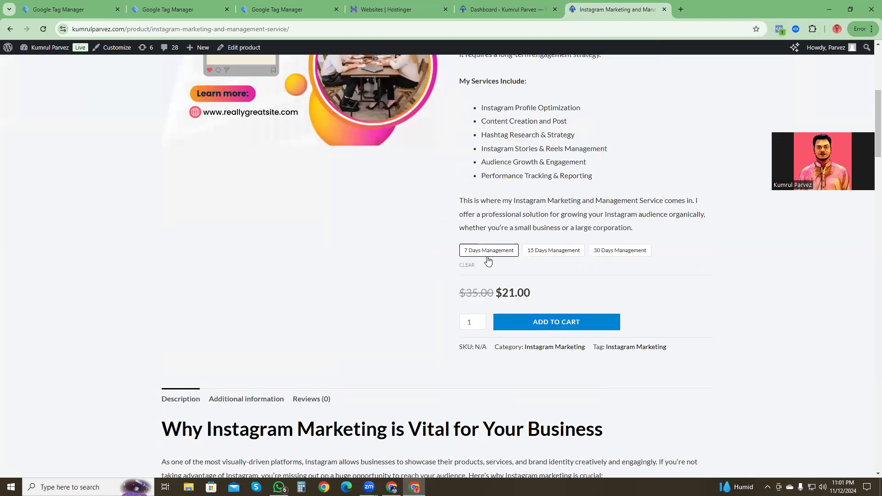
pyautogui.click(560, 325)
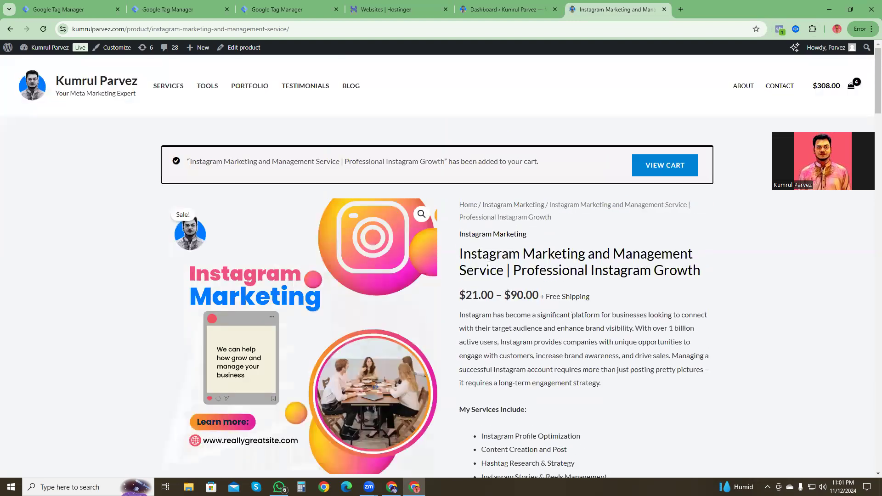
# Step: Check which pixel events fire after the add to cart and view the PageView event's called URL in Meta Pixel Helper
pyautogui.click(780, 30)
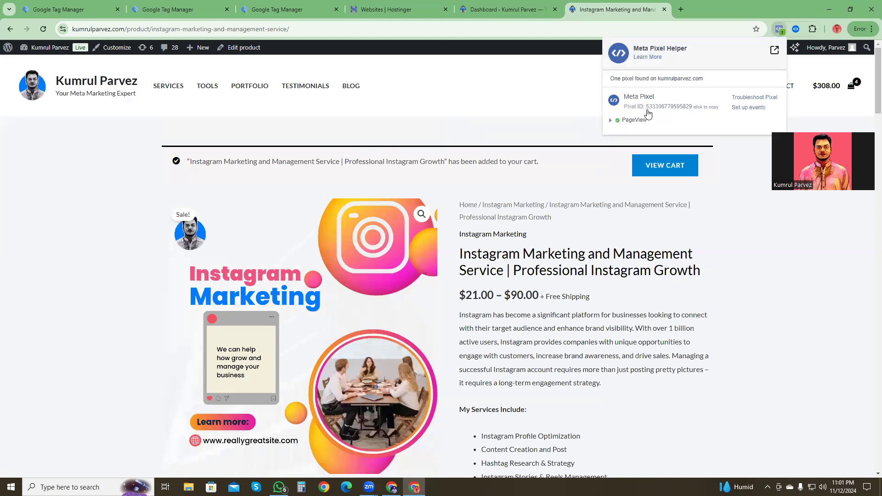
pyautogui.click(611, 121)
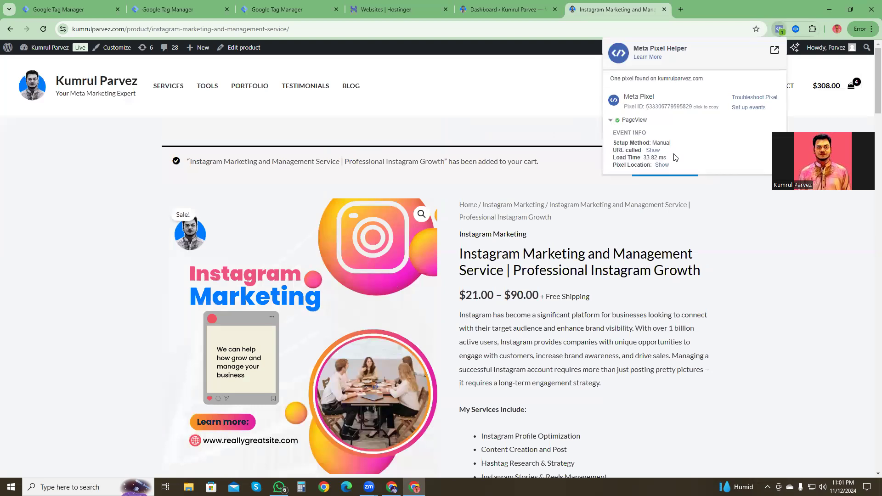
pyautogui.click(653, 150)
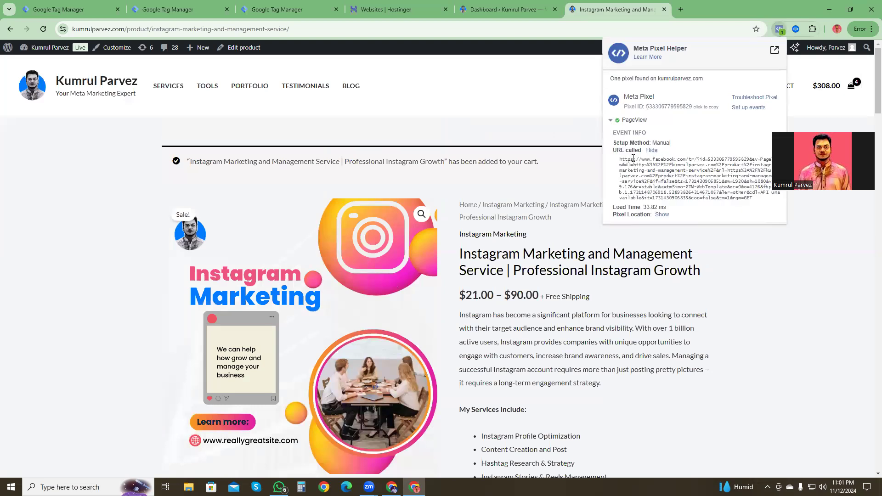
pyautogui.click(611, 121)
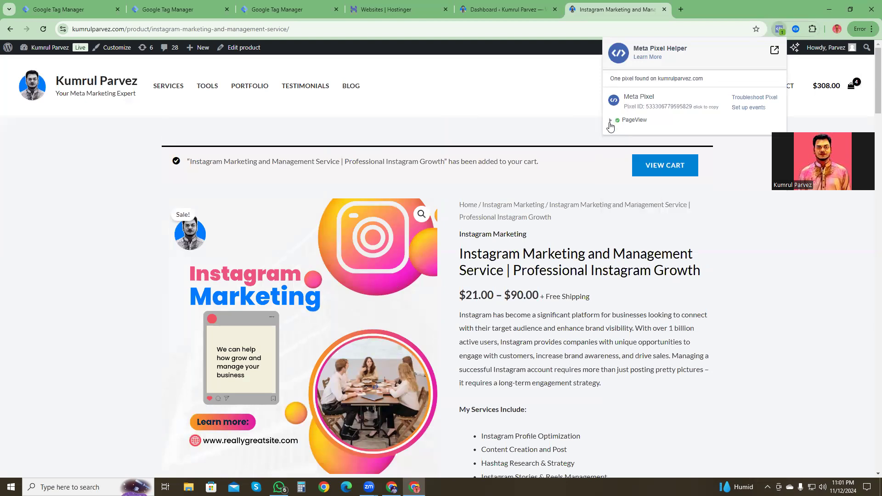
pyautogui.click(444, 121)
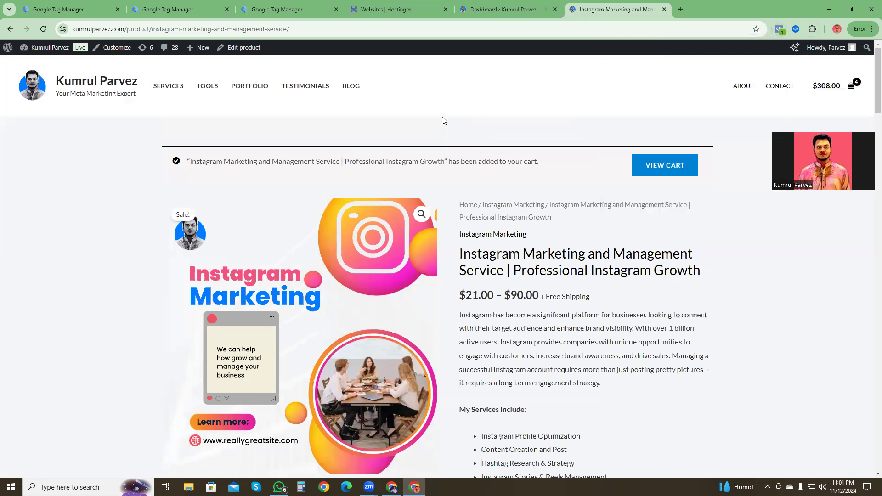
# Step: Return to the site's homepage, look over its sections and list its data layer events with Datalayer Checker
pyautogui.click(79, 86)
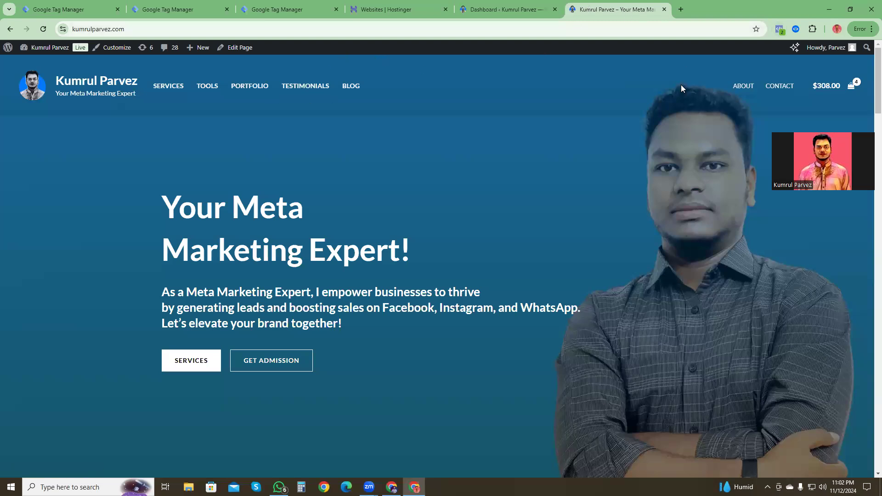
pyautogui.scroll(-20, 626, 158)
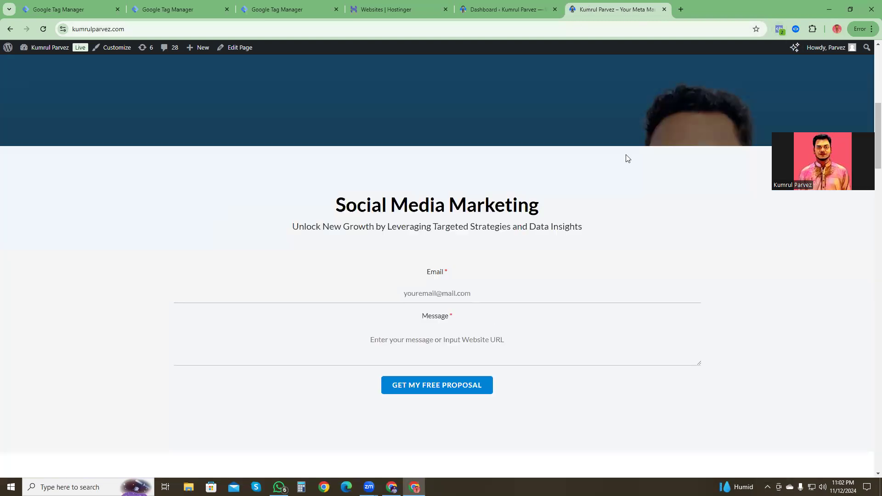
pyautogui.scroll(-8, 487, 262)
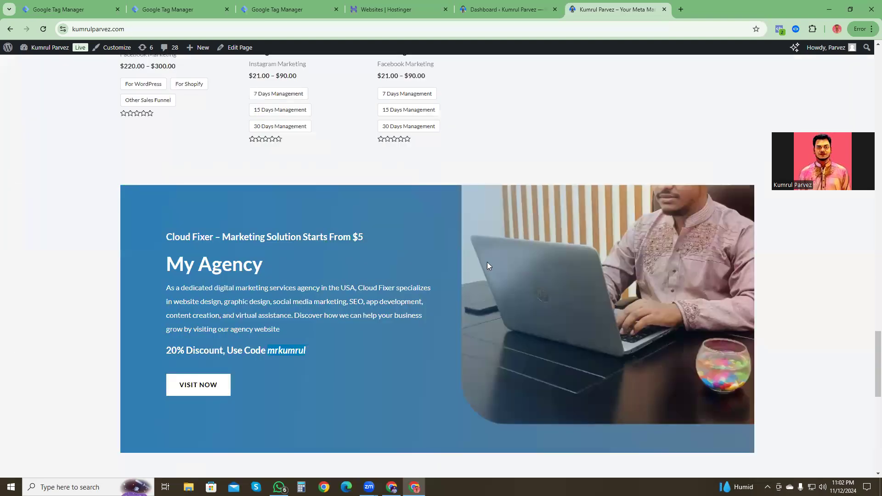
pyautogui.scroll(-7, 470, 263)
pyautogui.scroll(10, 498, 266)
pyautogui.scroll(12, 506, 262)
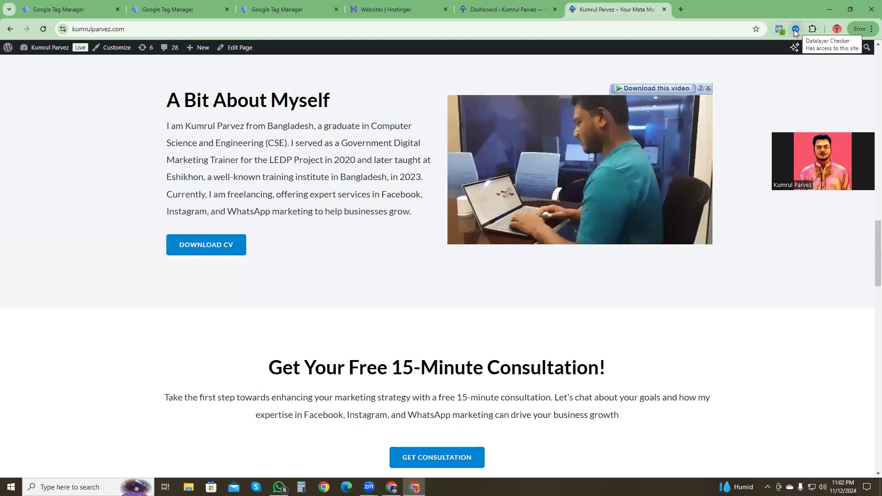
pyautogui.scroll(-4, 634, 268)
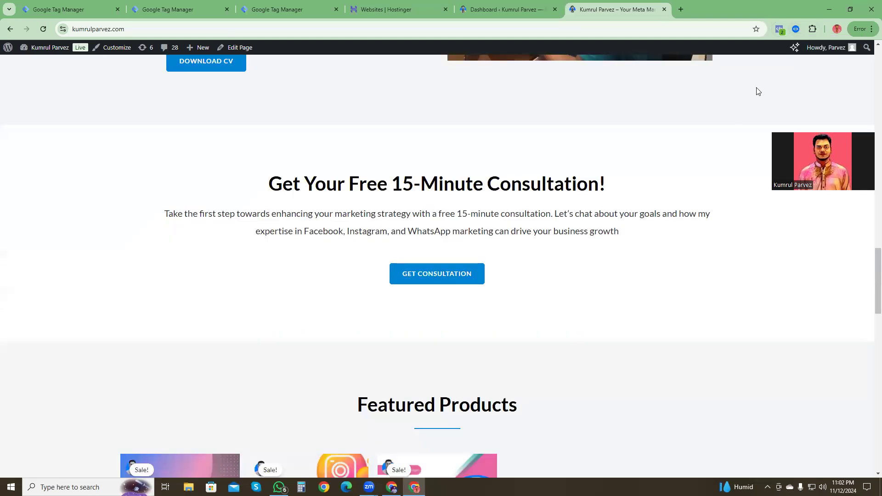
pyautogui.click(796, 30)
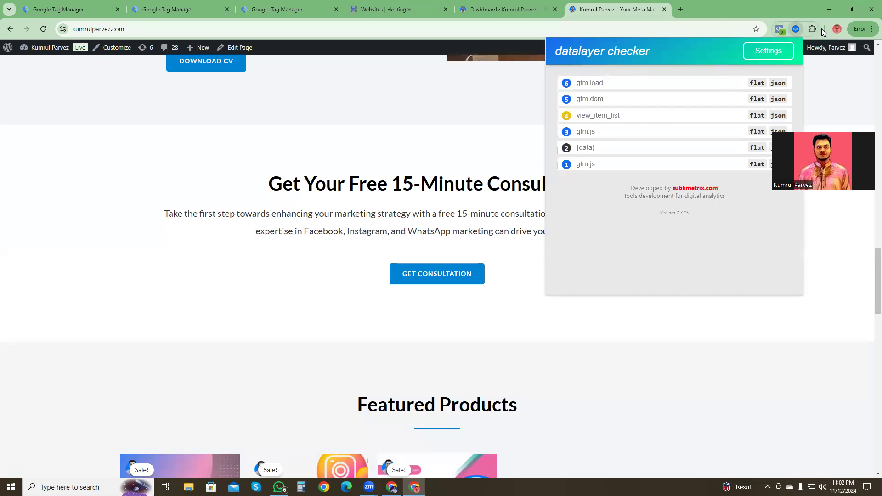
# Step: Open the Chrome Web Store in a new browser tab and stay on its Discover page
pyautogui.click(681, 9)
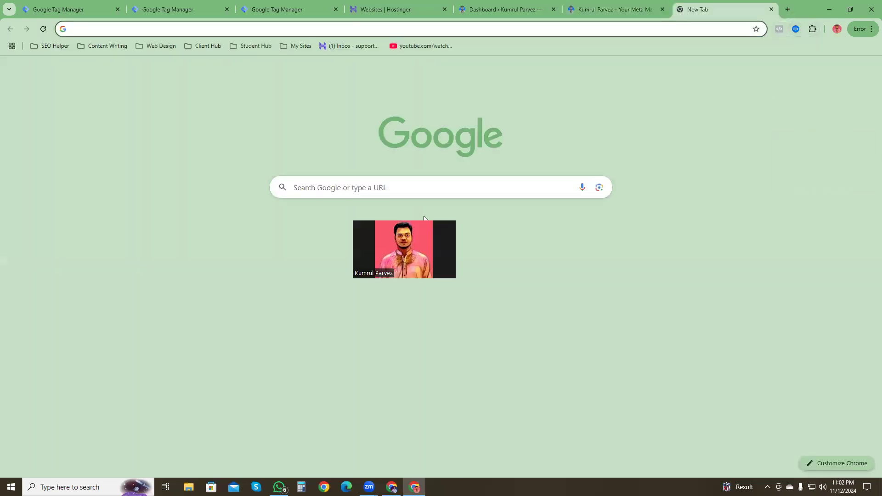
pyautogui.click(870, 32)
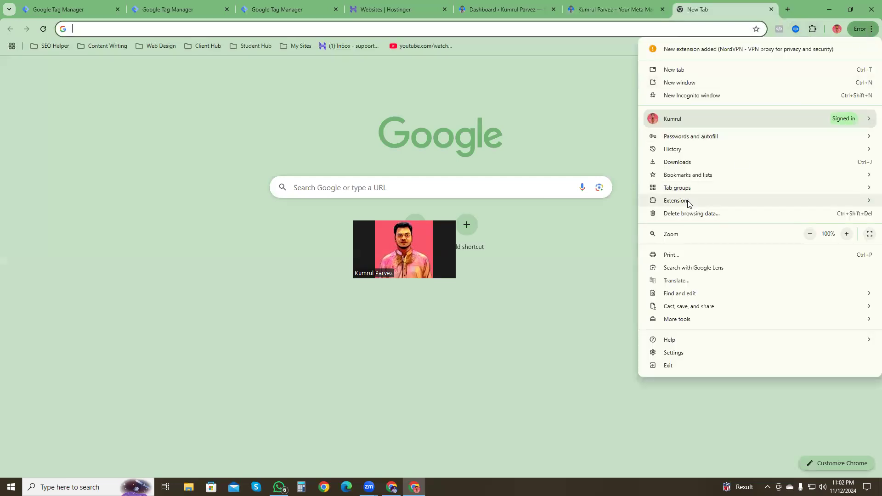
pyautogui.moveTo(689, 203)
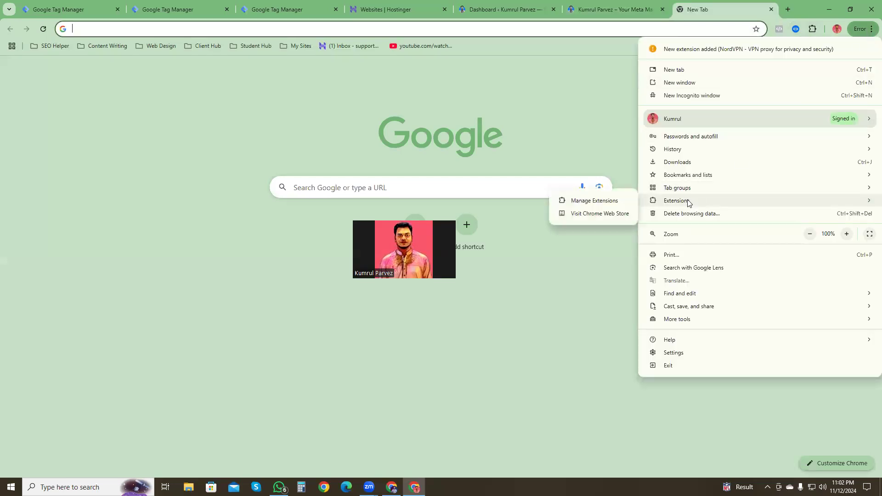
pyautogui.click(596, 215)
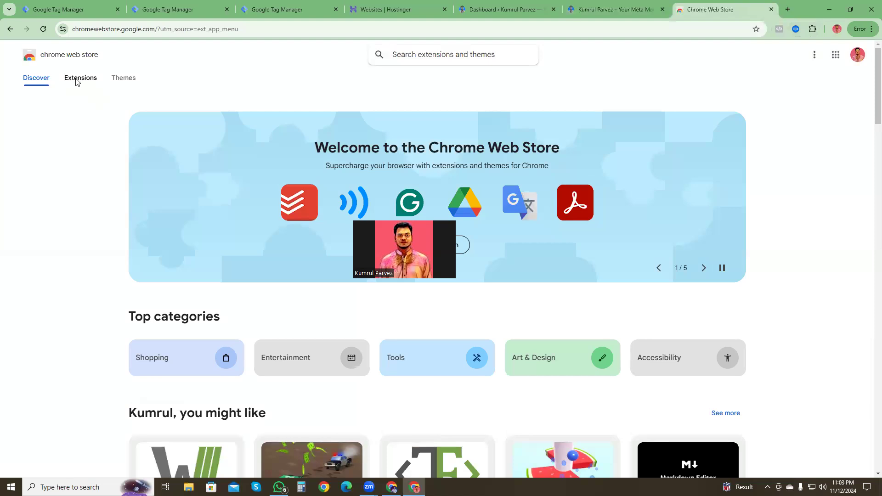
pyautogui.click(77, 82)
pyautogui.click(42, 81)
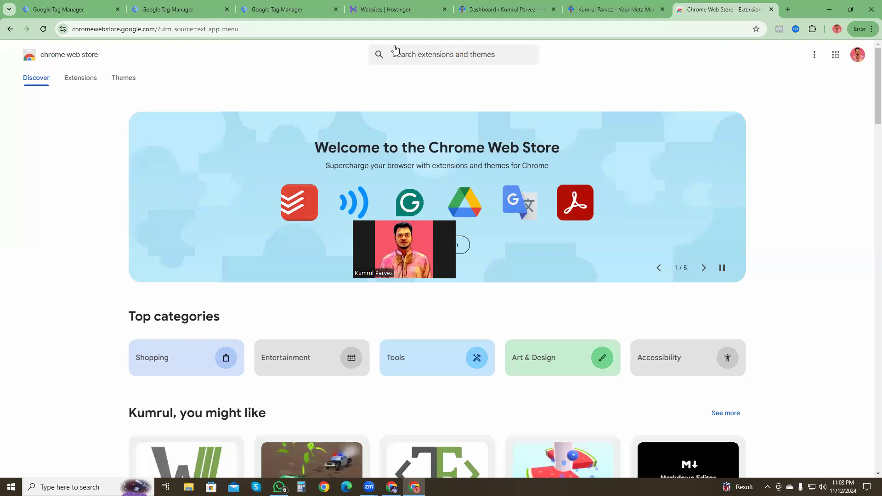
# Step: Search the Chrome Web Store for "meta" and open the Meta Pixel Helper extension page
pyautogui.click(404, 55)
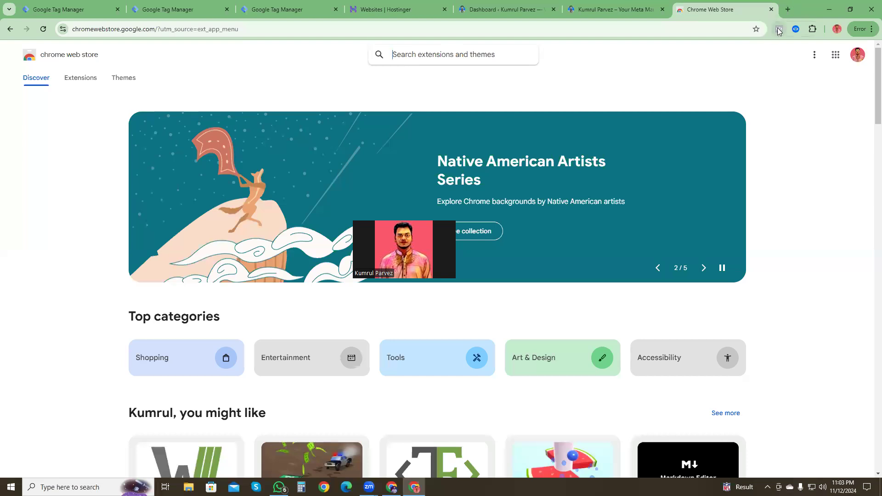
pyautogui.write('ma')
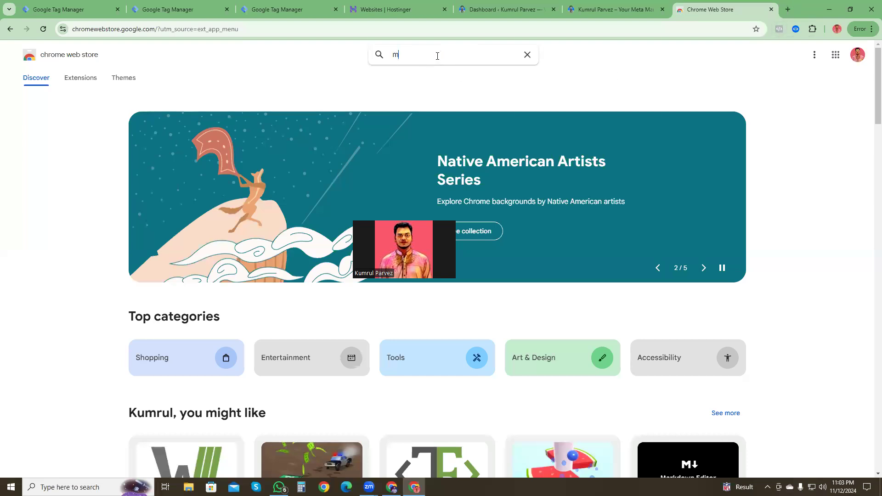
pyautogui.press('BackSpace')
pyautogui.write('eta')
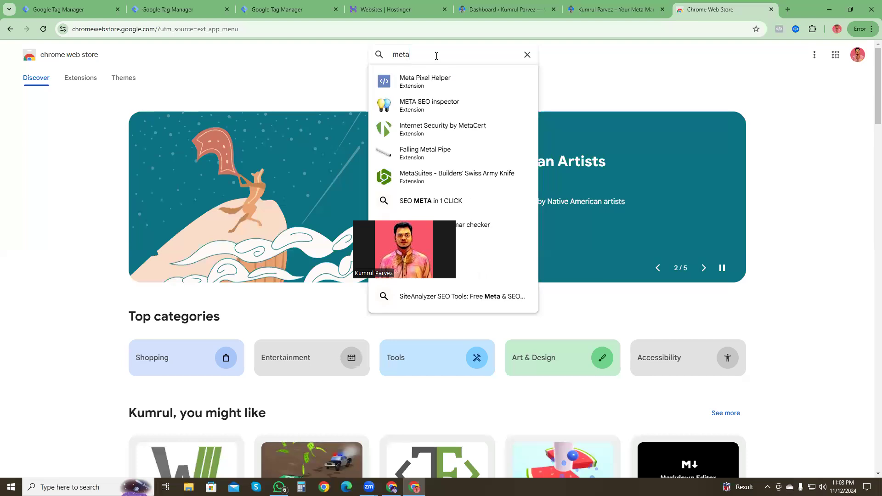
pyautogui.click(426, 83)
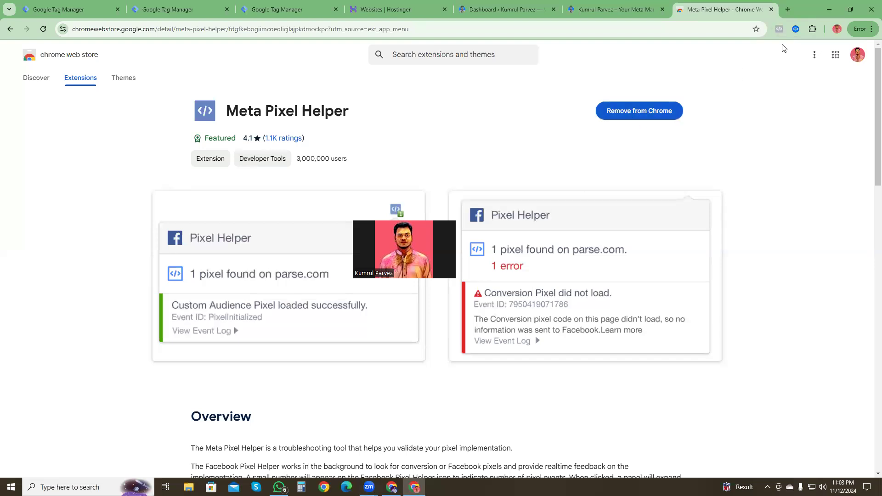
# Step: Close the Chrome Web Store page and look over the sections of the site's homepage
pyautogui.click(796, 29)
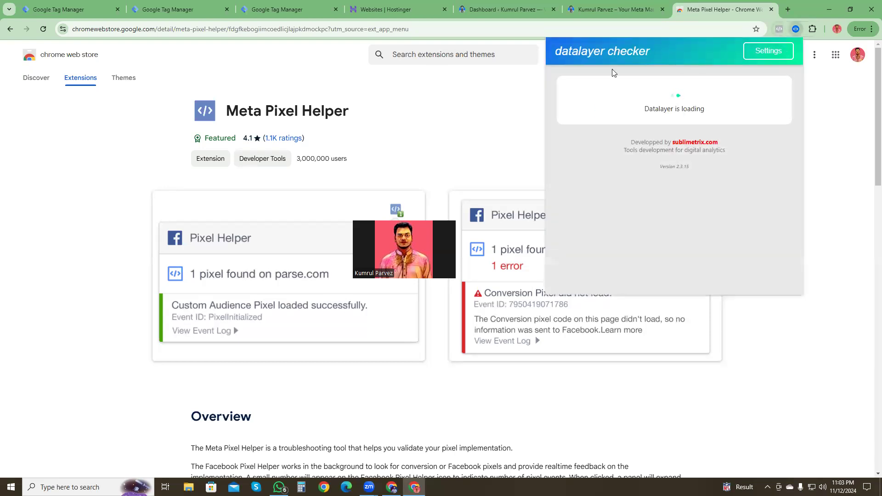
pyautogui.click(453, 119)
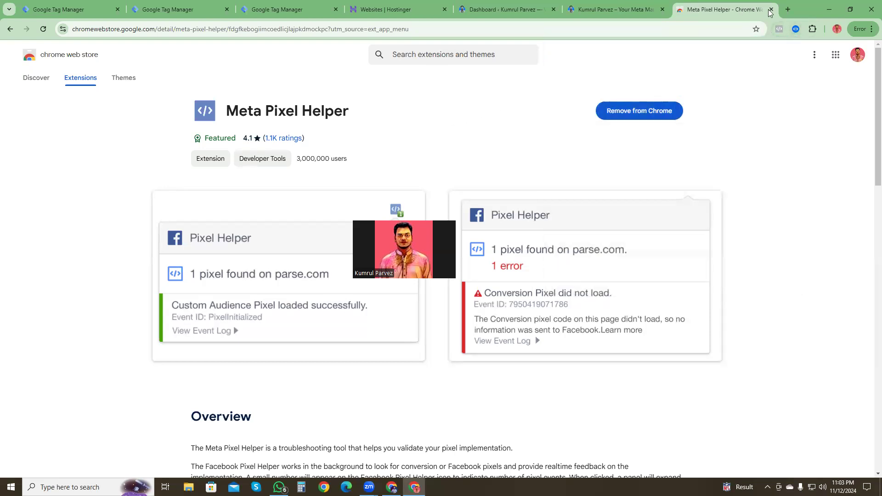
pyautogui.click(771, 9)
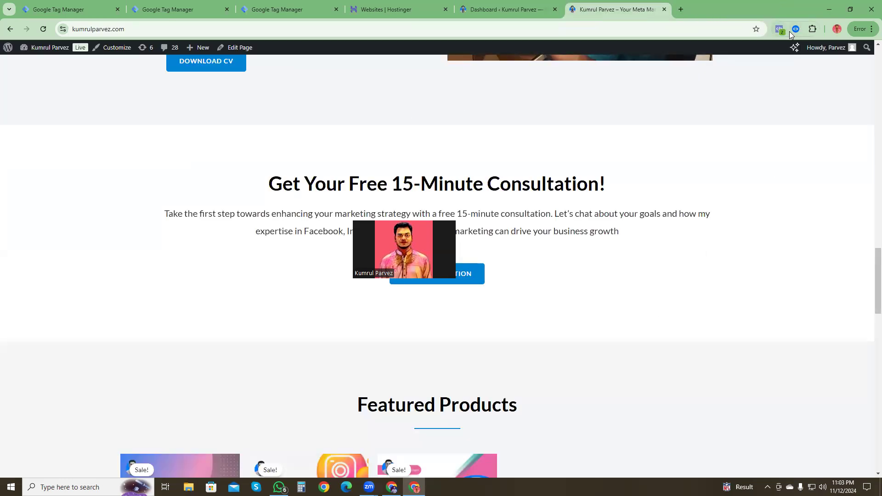
pyautogui.scroll(10, 625, 240)
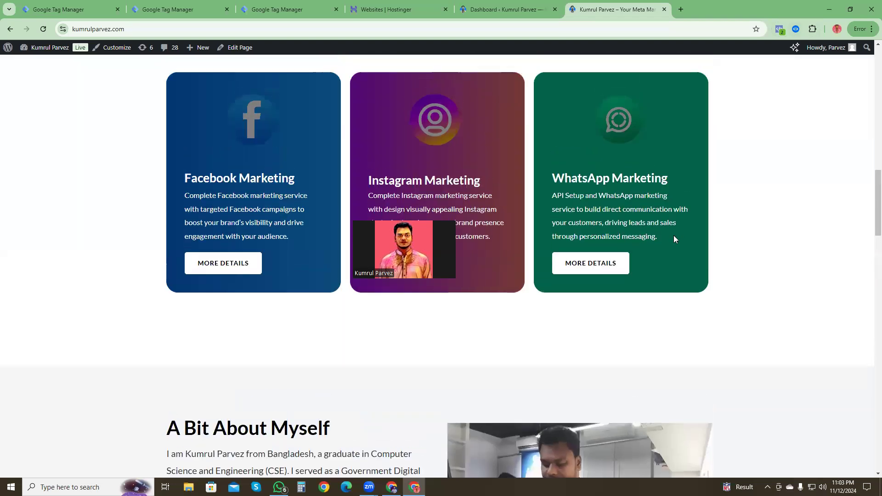
pyautogui.scroll(10, 674, 238)
pyautogui.scroll(5, 501, 259)
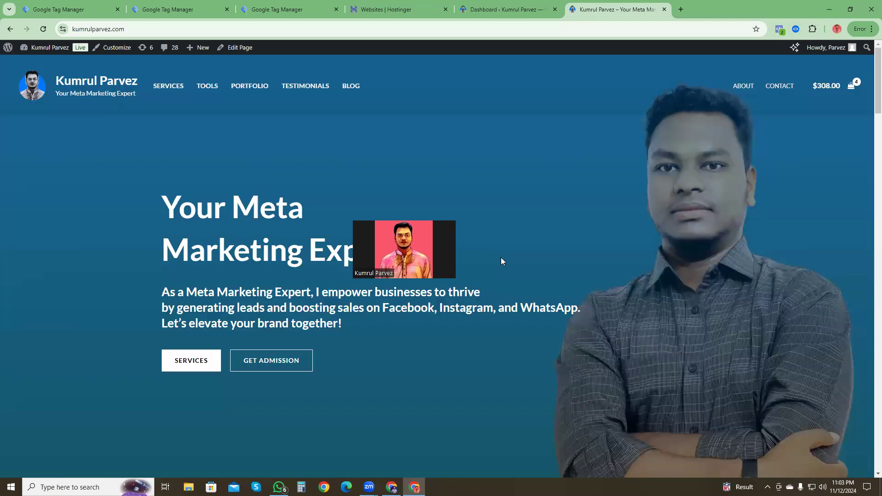
pyautogui.scroll(-5, 344, 234)
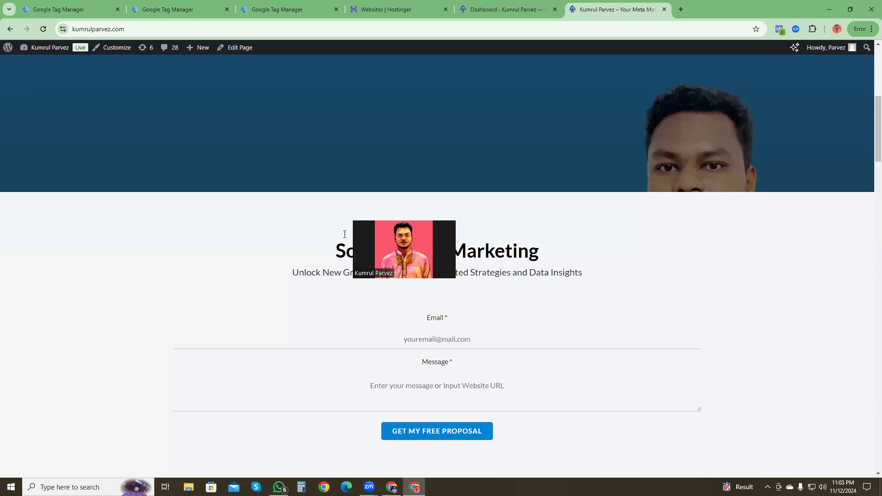
pyautogui.scroll(-10, 587, 232)
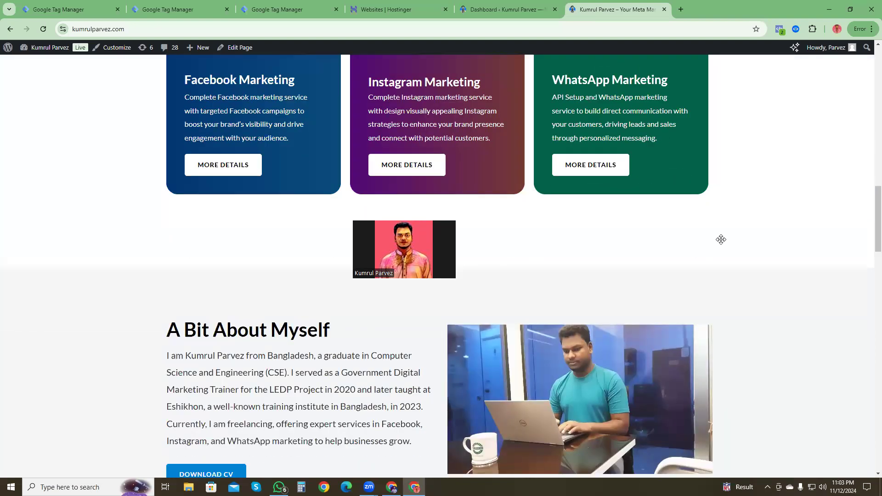
# Step: Examine the item parameters of the homepage's view_item_list event with Datalayer Checker
pyautogui.click(799, 29)
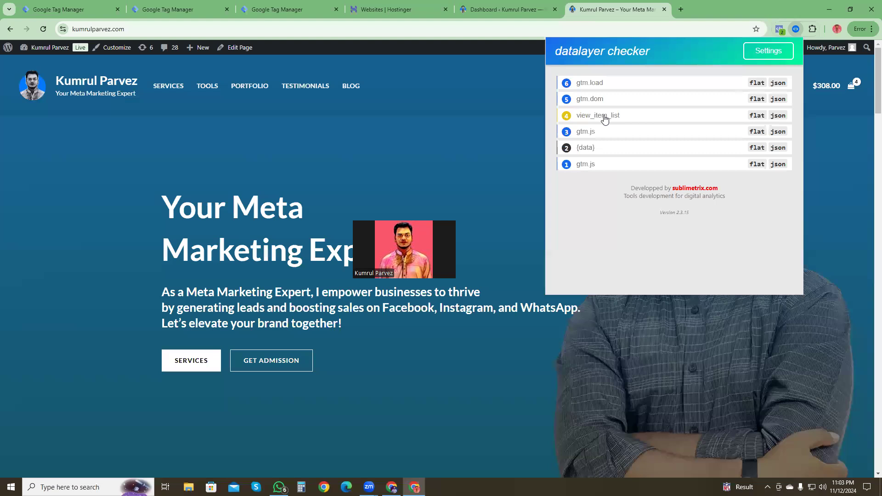
pyautogui.click(616, 121)
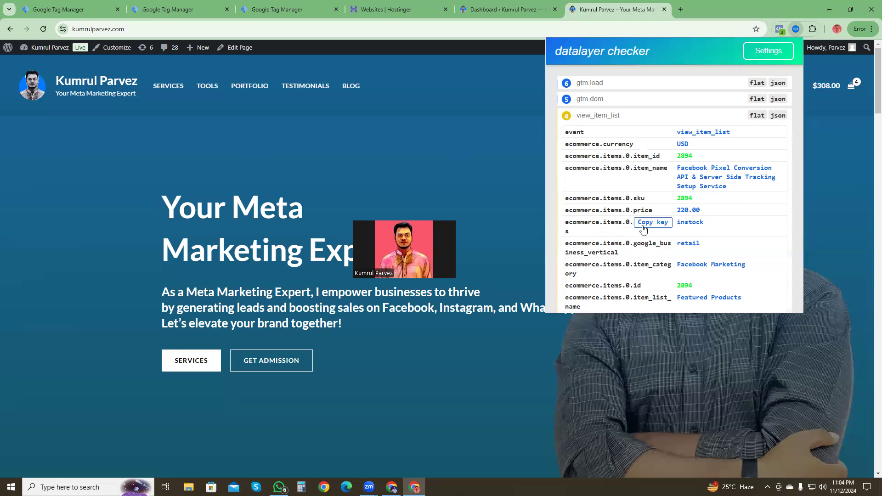
pyautogui.scroll(-2, 696, 248)
pyautogui.scroll(-1, 696, 248)
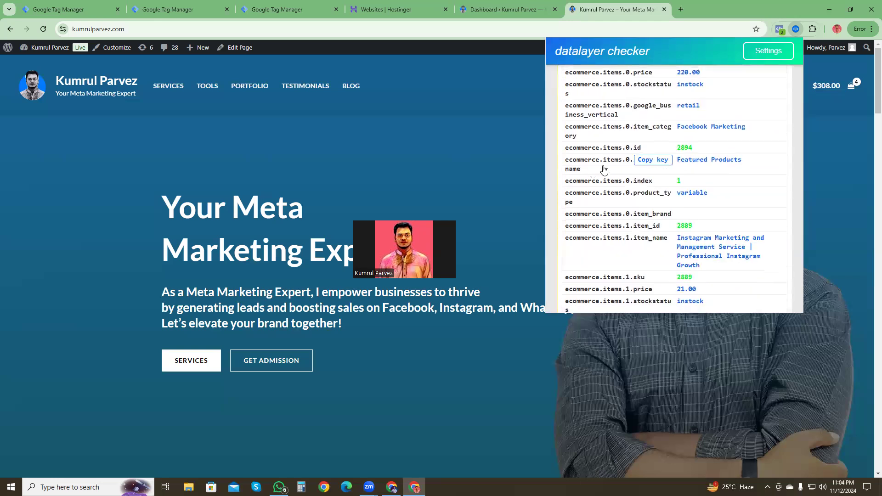
pyautogui.scroll(3, 608, 203)
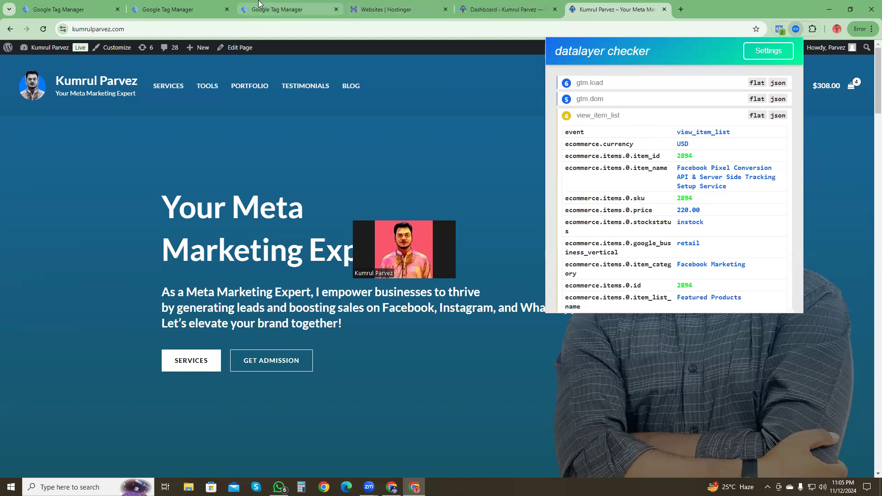
# Step: Start Google Tag Manager's preview mode for the site's container and connect Tag Assistant to the site's previously used homepage URL
pyautogui.click(290, 9)
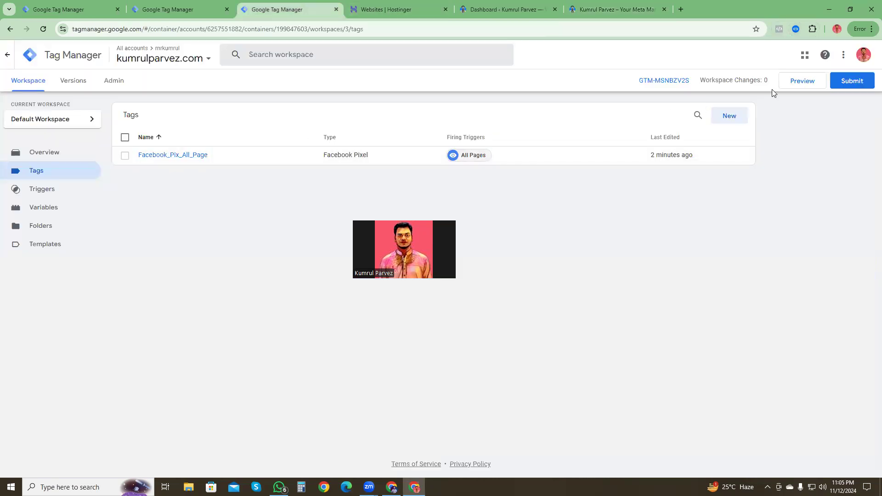
pyautogui.click(802, 83)
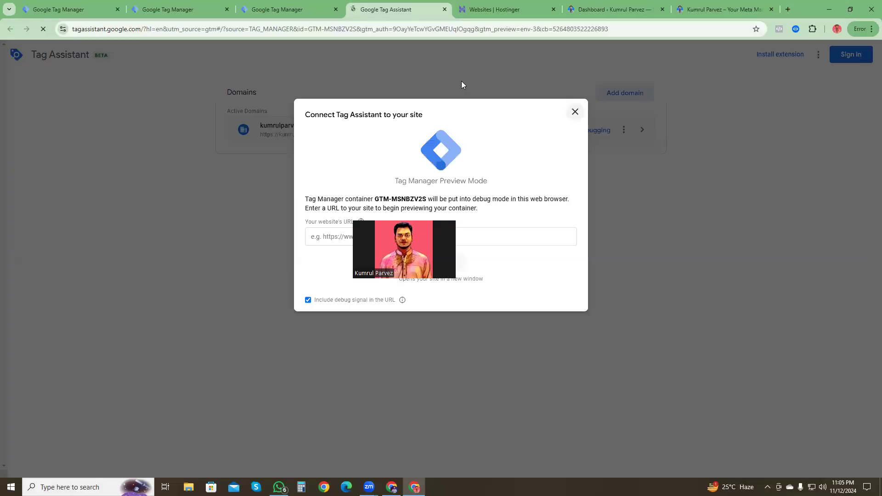
pyautogui.click(333, 234)
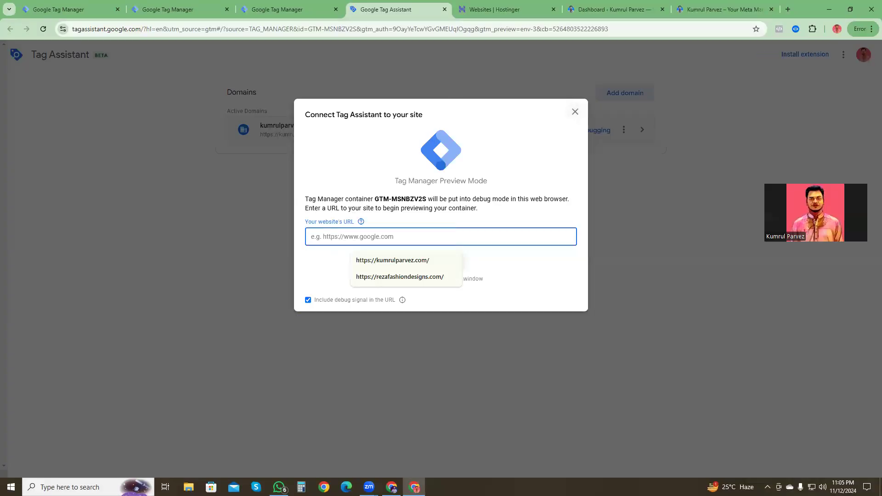
pyautogui.click(411, 260)
pyautogui.click(437, 262)
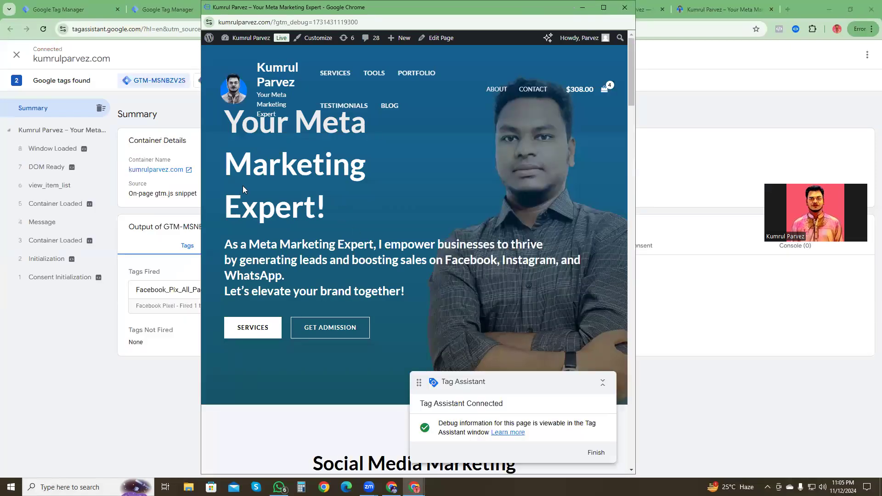
# Step: Show the data layer values of the view_item_list event in Tag Assistant and highlight the event name
pyautogui.click(114, 205)
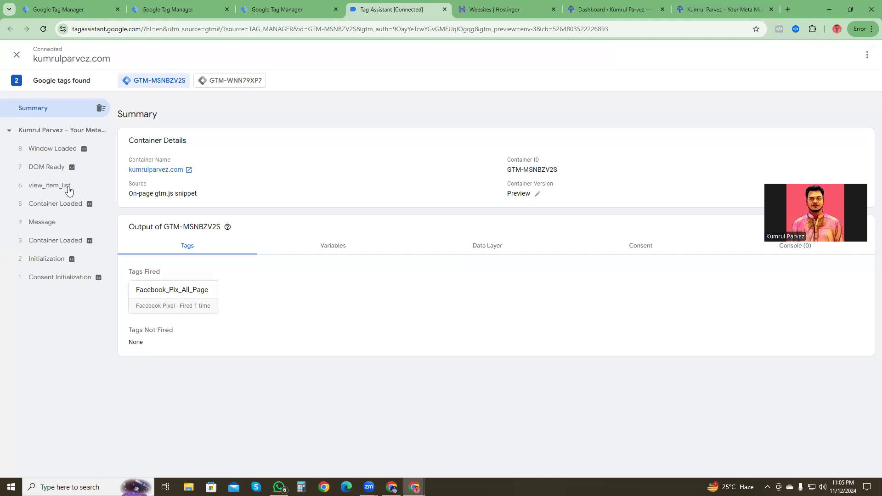
pyautogui.click(50, 188)
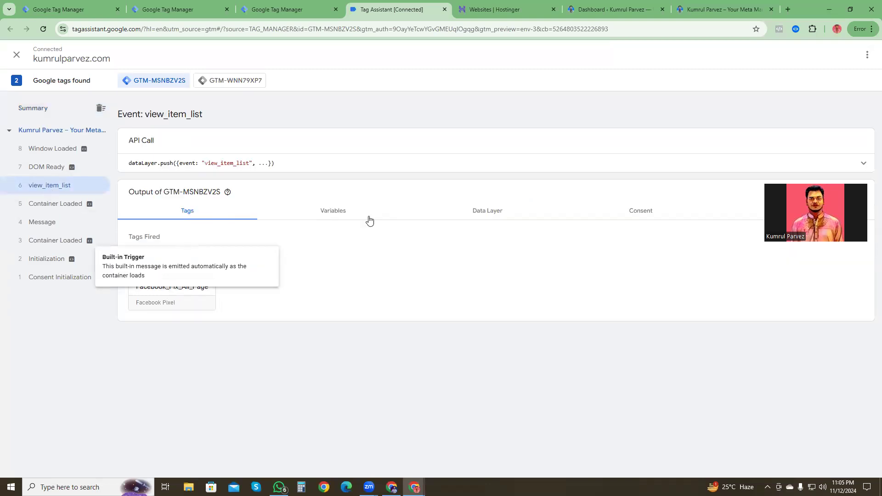
pyautogui.click(494, 215)
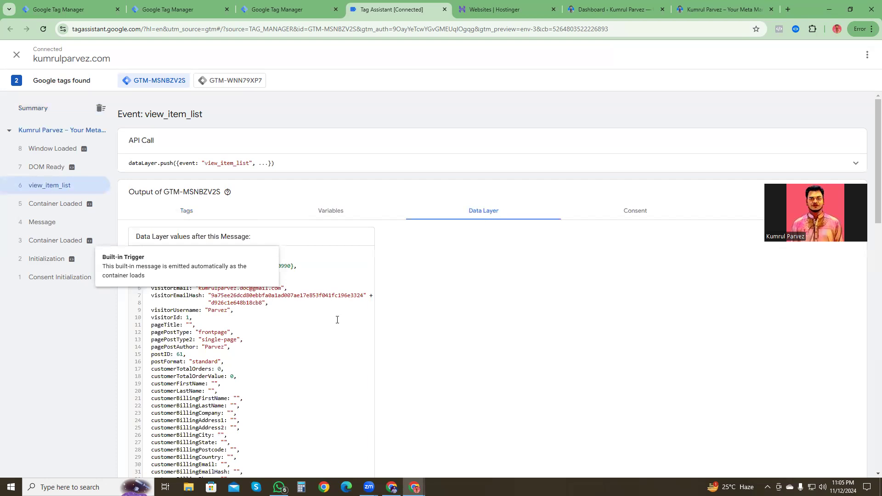
pyautogui.click(347, 265)
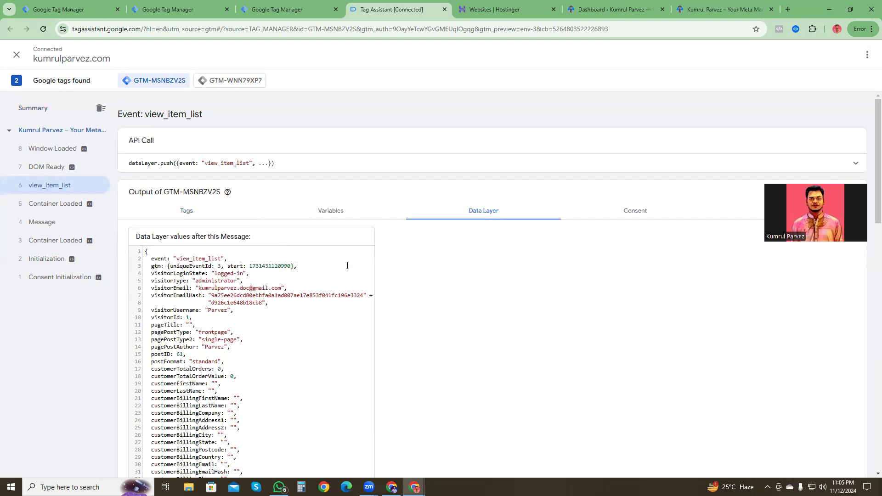
pyautogui.scroll(-1, 292, 322)
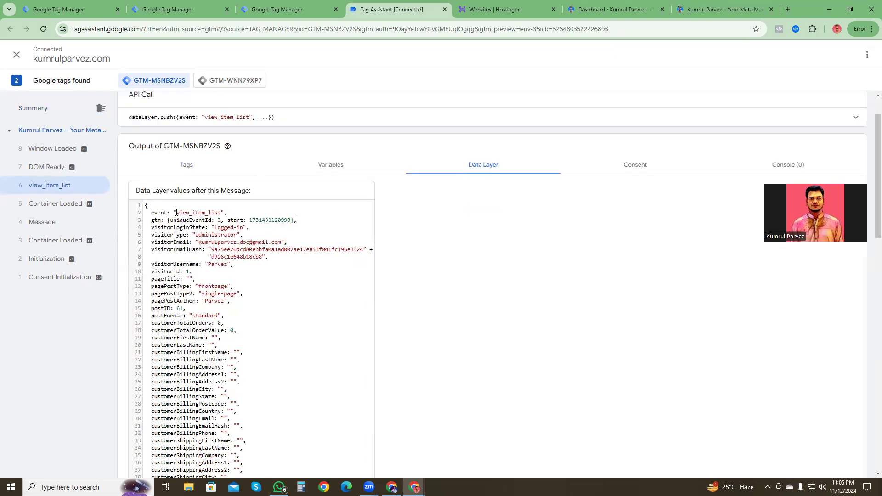
pyautogui.moveTo(177, 212); pyautogui.dragTo(221, 212)
# Step: Compare the view_item_list event in the homepage's Datalayer Checker with its data layer values in Tag Assistant
pyautogui.click(714, 10)
pyautogui.click(796, 30)
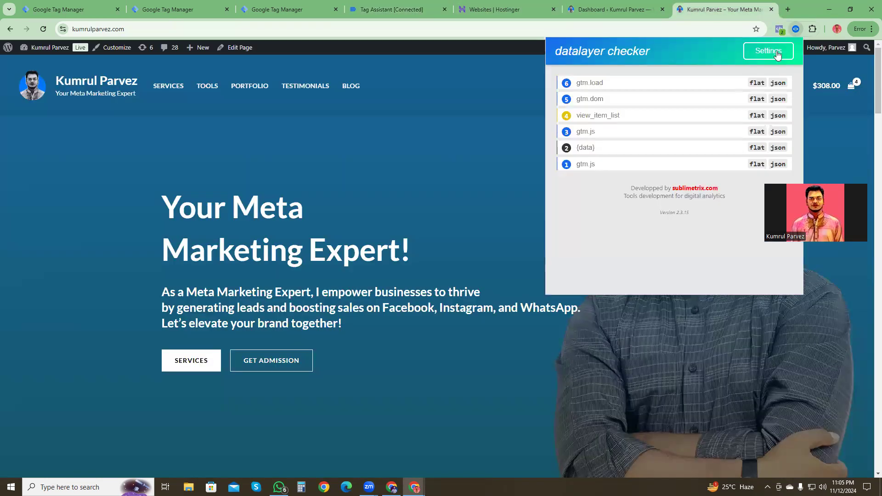
pyautogui.click(593, 120)
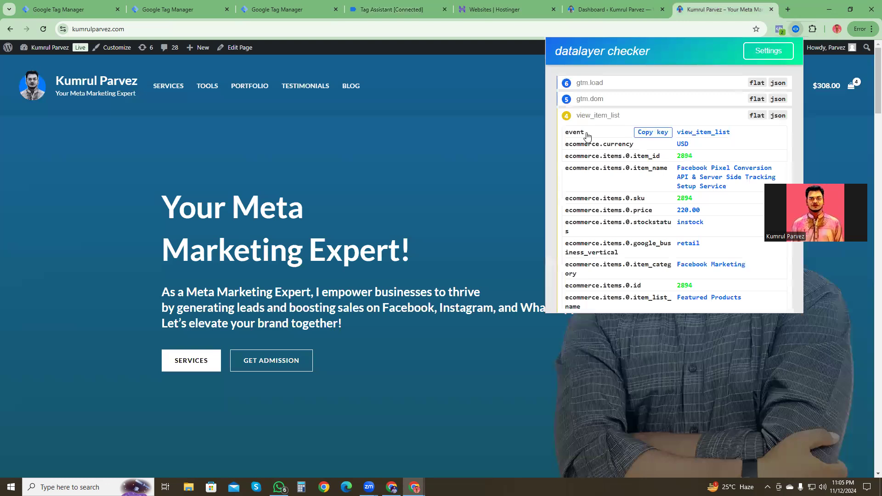
pyautogui.click(390, 9)
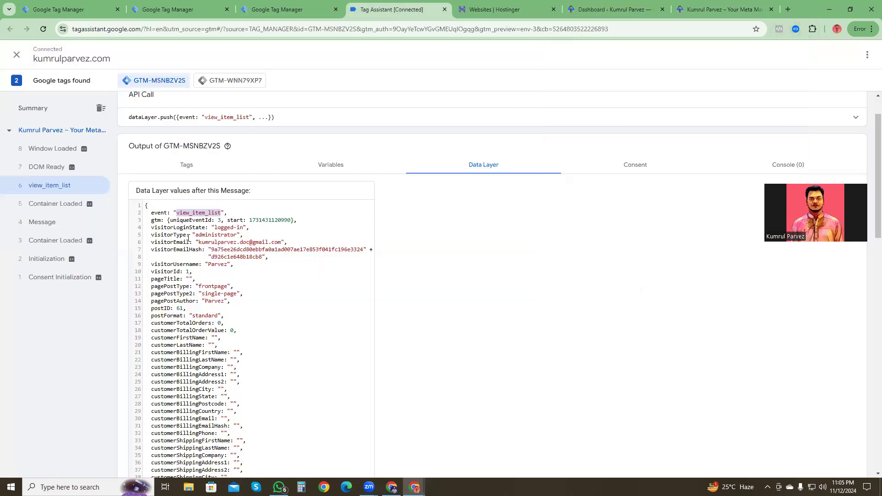
pyautogui.click(712, 4)
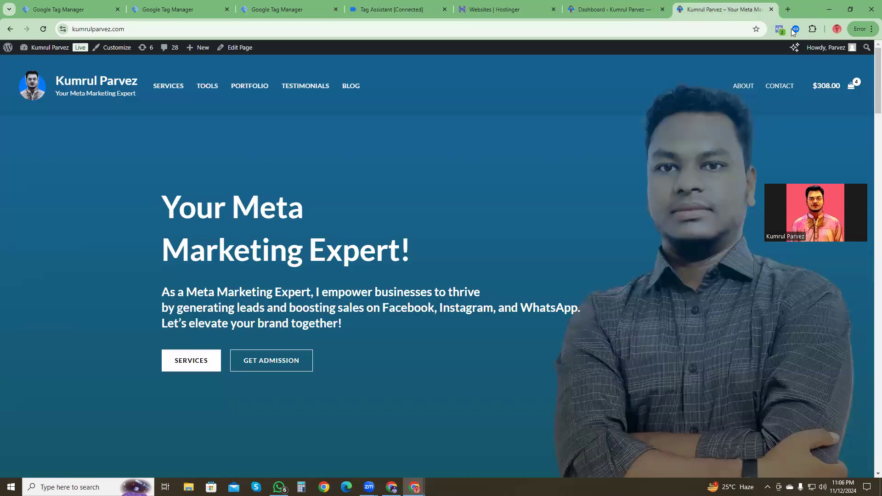
# Step: Examine the cartContent items in Tag Assistant's data layer values and highlight the first item's item_name key
pyautogui.click(392, 14)
pyautogui.scroll(-6, 257, 340)
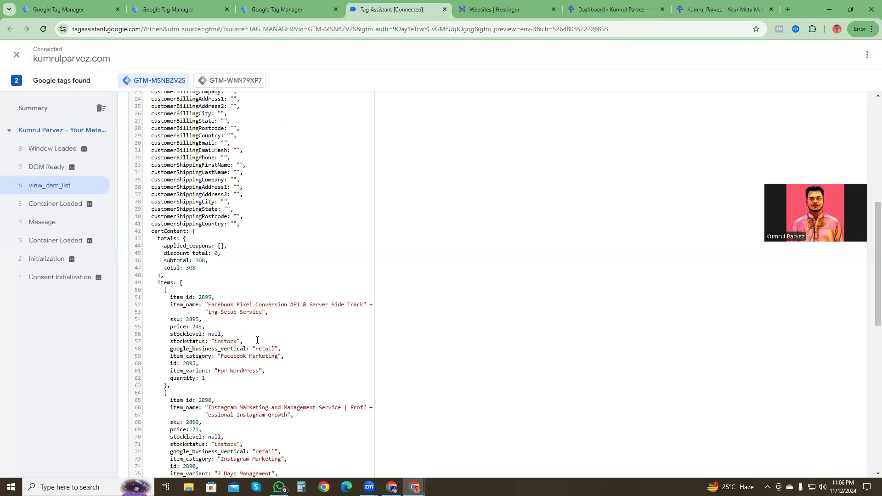
pyautogui.scroll(-1, 257, 340)
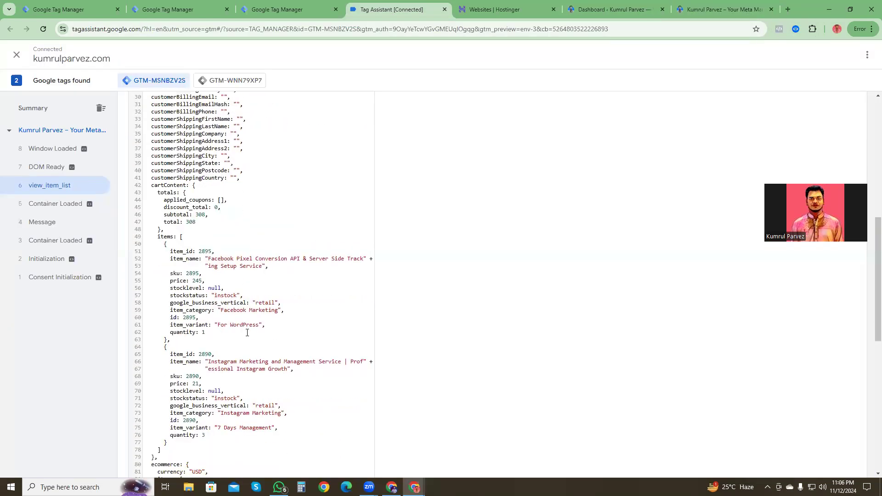
pyautogui.moveTo(168, 237); pyautogui.dragTo(198, 260)
pyautogui.moveTo(158, 237); pyautogui.dragTo(197, 259)
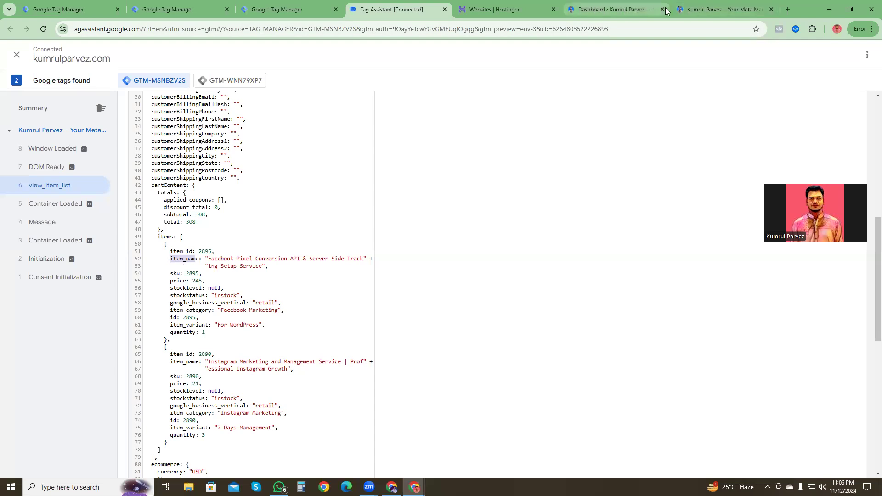
# Step: Review the item keys of view_item_list in Datalayer Checker and highlight the matching item_id key in Tag Assistant
pyautogui.click(710, 7)
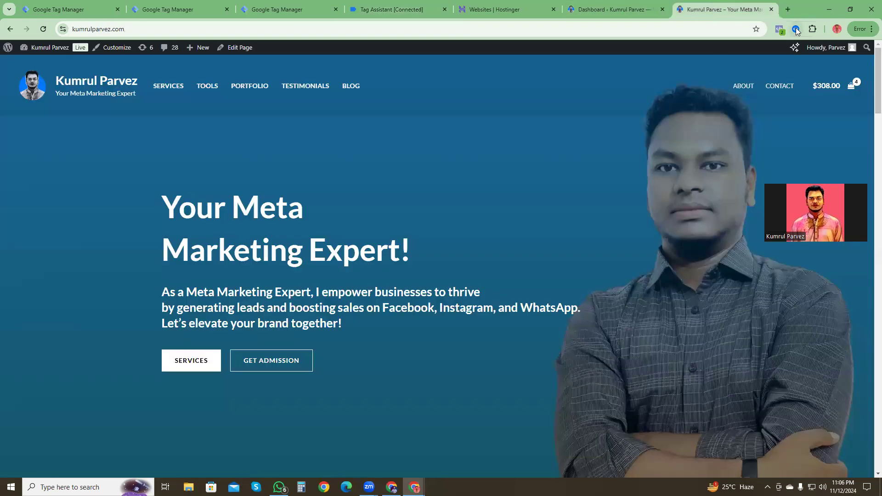
pyautogui.click(796, 29)
pyautogui.click(597, 120)
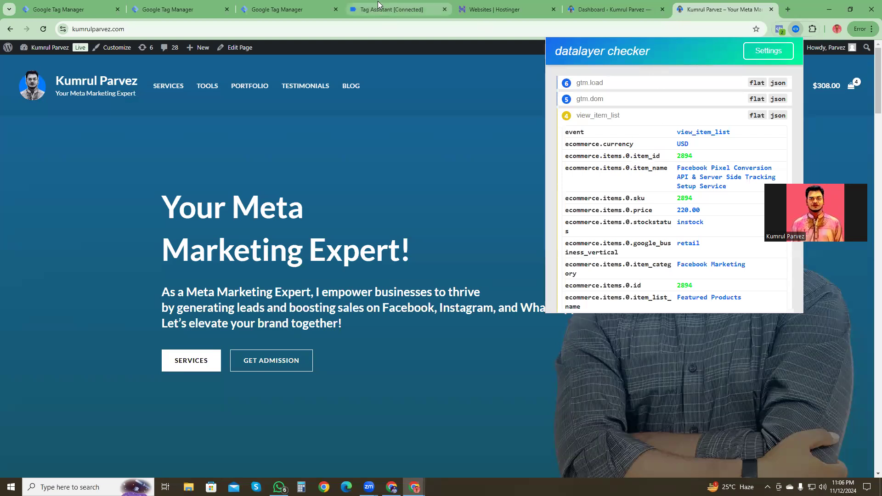
pyautogui.click(392, 9)
pyautogui.moveTo(158, 236); pyautogui.dragTo(195, 252)
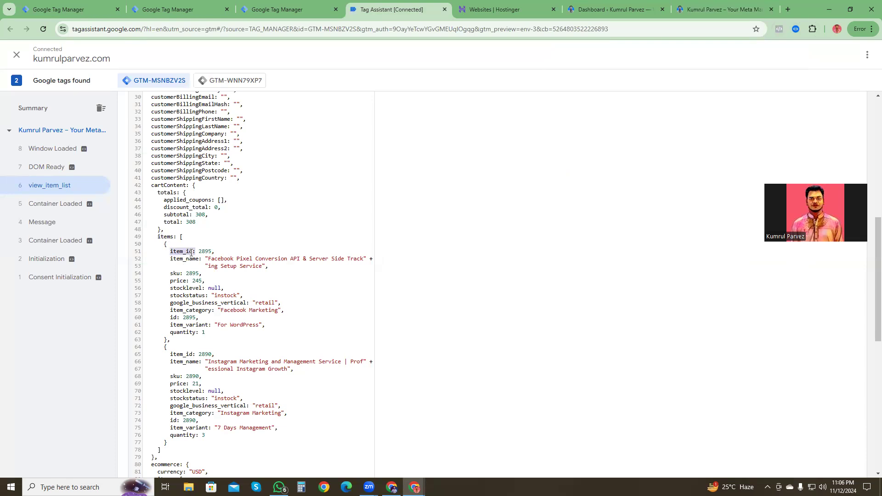
# Step: Highlight the first cart item's item_id key in Tag Assistant's data layer values and return to the website's homepage
pyautogui.moveTo(158, 238); pyautogui.dragTo(195, 252)
pyautogui.click(188, 252)
pyautogui.click(600, 7)
pyautogui.click(689, 7)
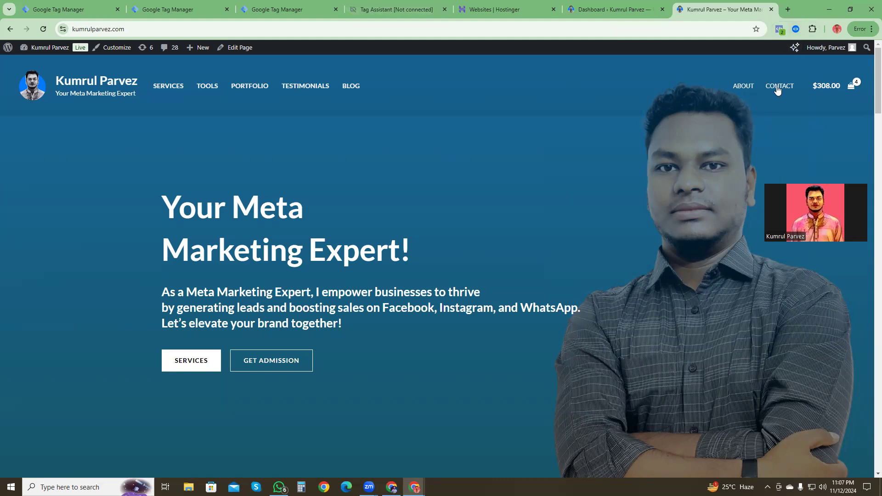
# Step: Close Tag Assistant and show the triggers of the GTM-MSNBZV2S container in Google Tag Manager
pyautogui.click(444, 9)
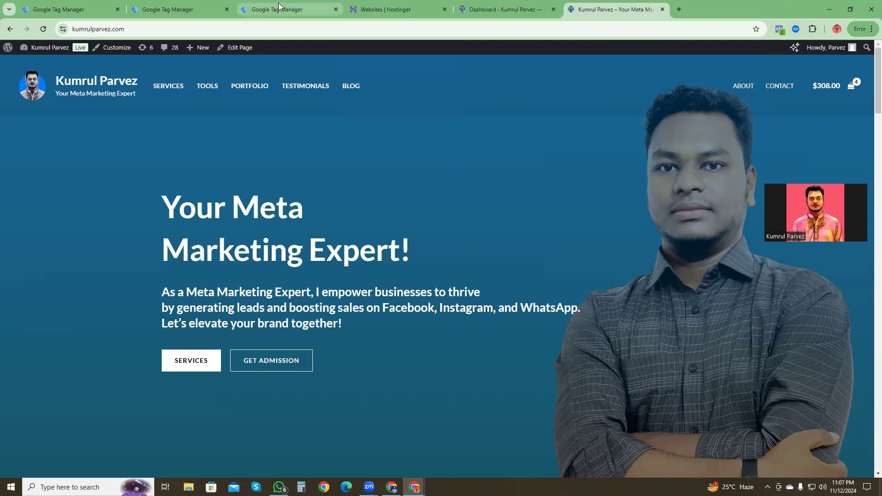
pyautogui.click(281, 9)
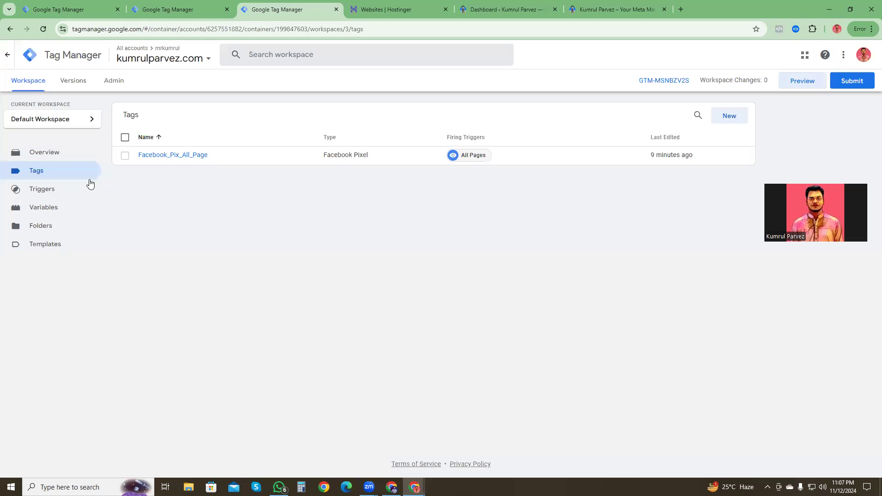
pyautogui.click(35, 193)
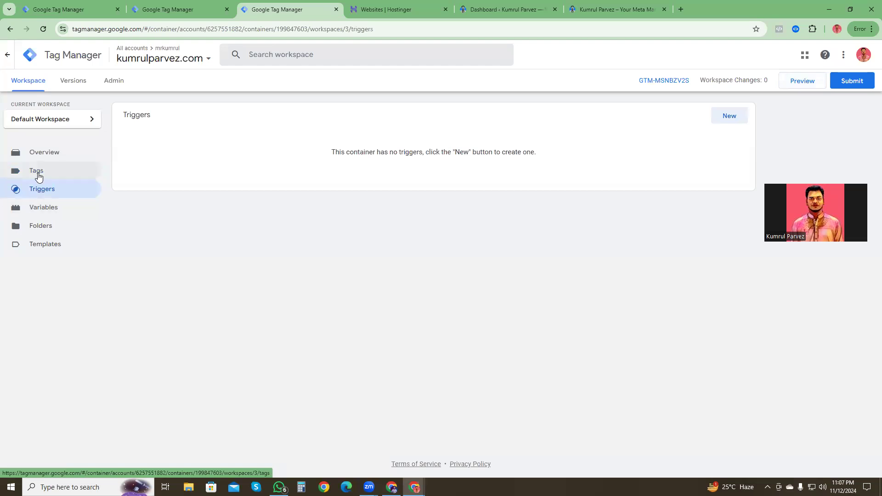
# Step: Close the View_Content tag in the GTM-WNN79XP7 container and show that container's variables
pyautogui.click(198, 5)
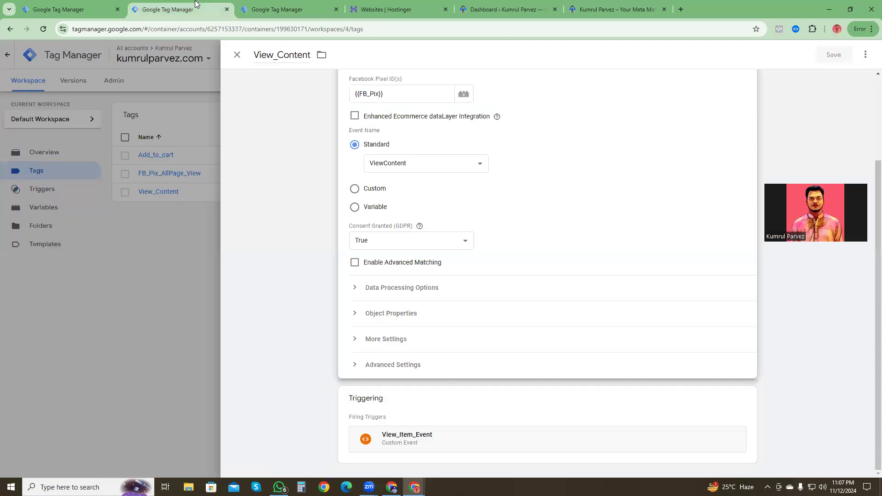
pyautogui.click(238, 54)
pyautogui.click(43, 209)
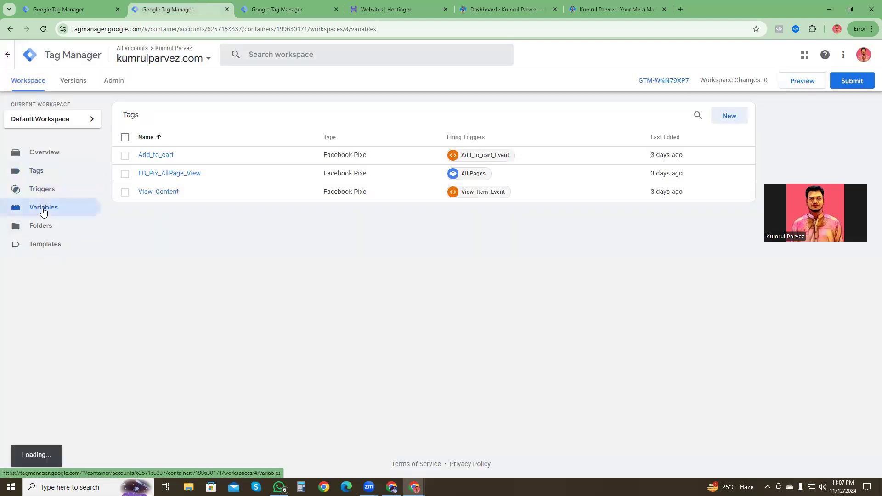
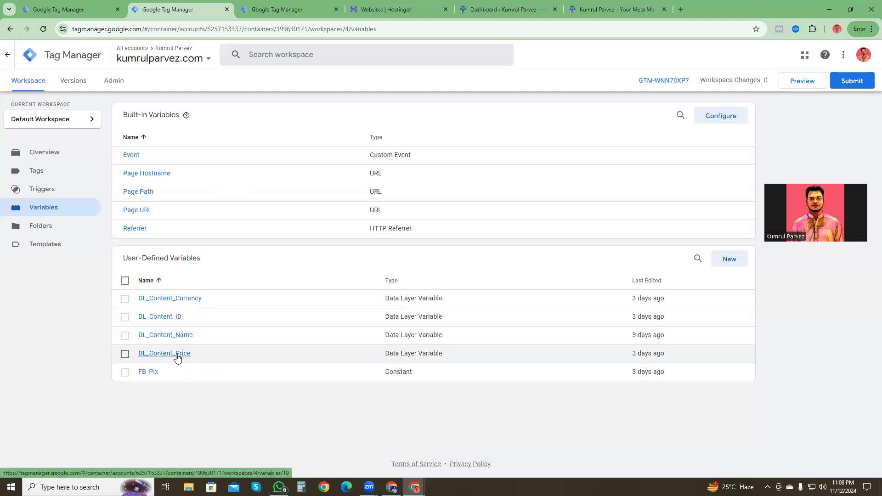
# Step: Open the DL_Content_Name variable's configuration for editing and highlight its data layer variable name
pyautogui.click(174, 340)
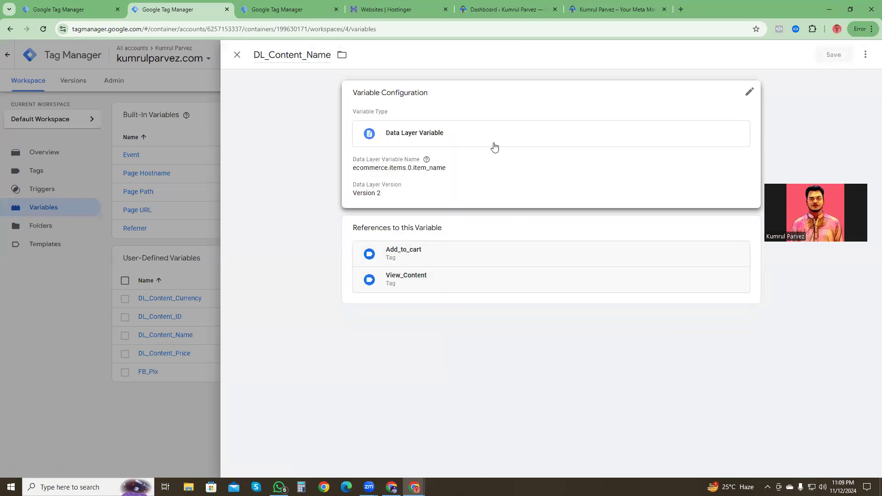
pyautogui.click(748, 93)
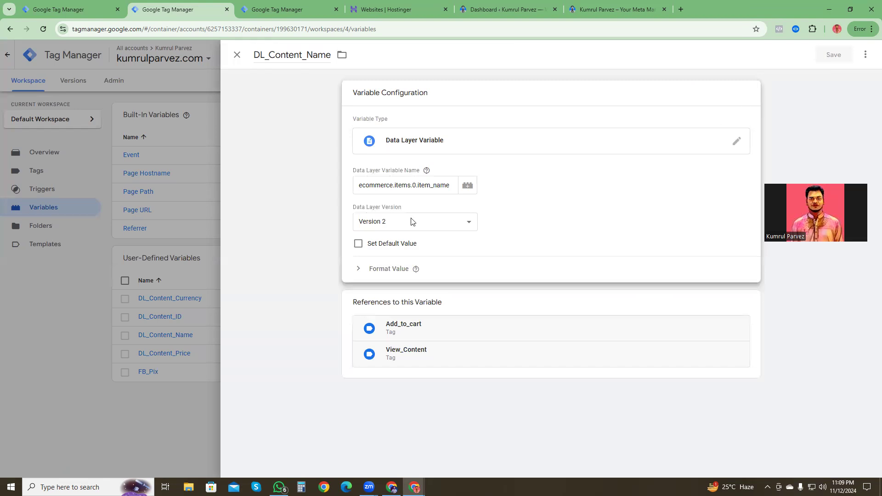
pyautogui.moveTo(360, 185); pyautogui.dragTo(451, 185)
pyautogui.hotkey('ctrl', 'c')
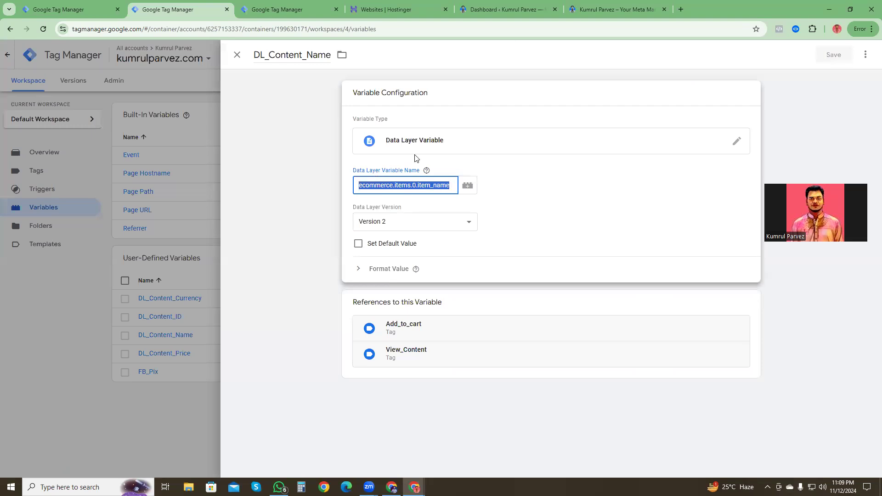
pyautogui.click(447, 184)
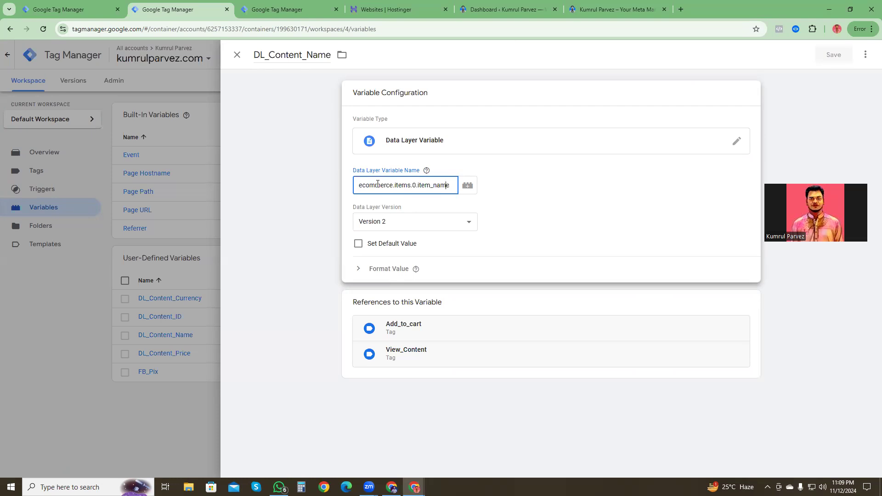
pyautogui.click(427, 170)
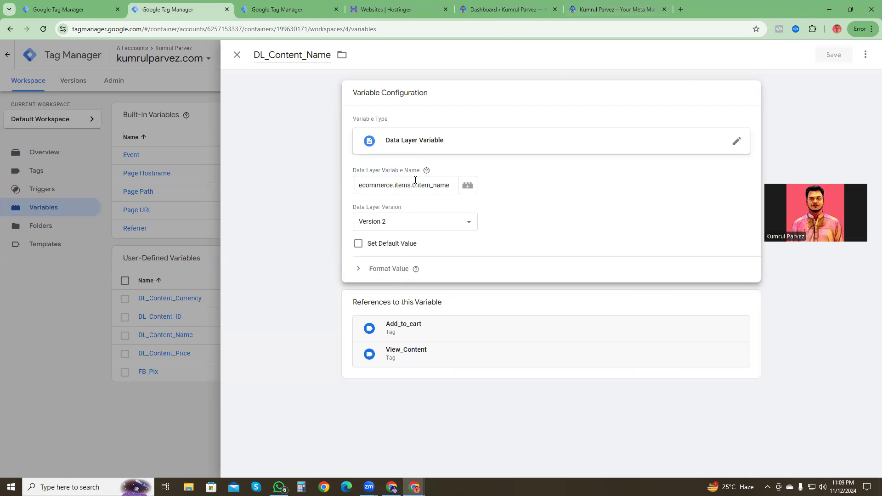
# Step: Copy the first item's item_name key from the view_item_list event in Datalayer Checker on the website
pyautogui.click(607, 3)
pyautogui.click(796, 28)
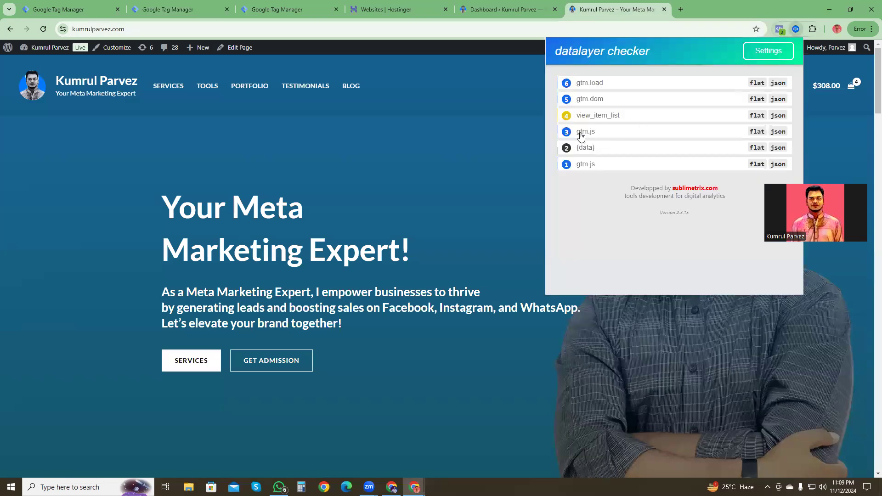
pyautogui.click(597, 117)
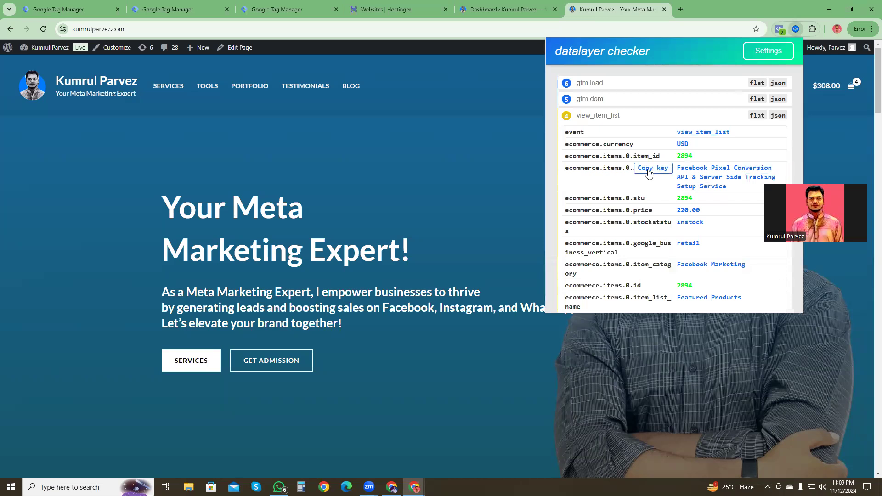
# Step: Close the DL_Content_Name variable and show the variables of the GTM-MSNBZV2S container
pyautogui.click(510, 5)
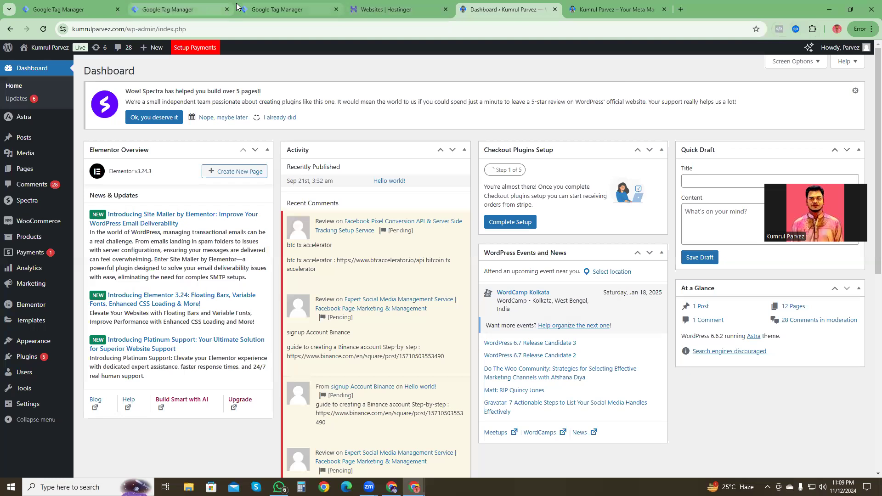
pyautogui.click(193, 9)
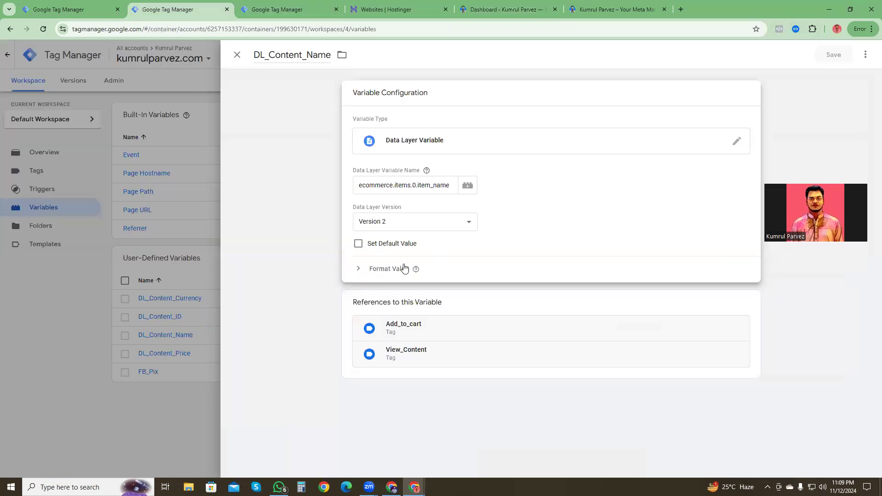
pyautogui.click(237, 55)
pyautogui.click(280, 9)
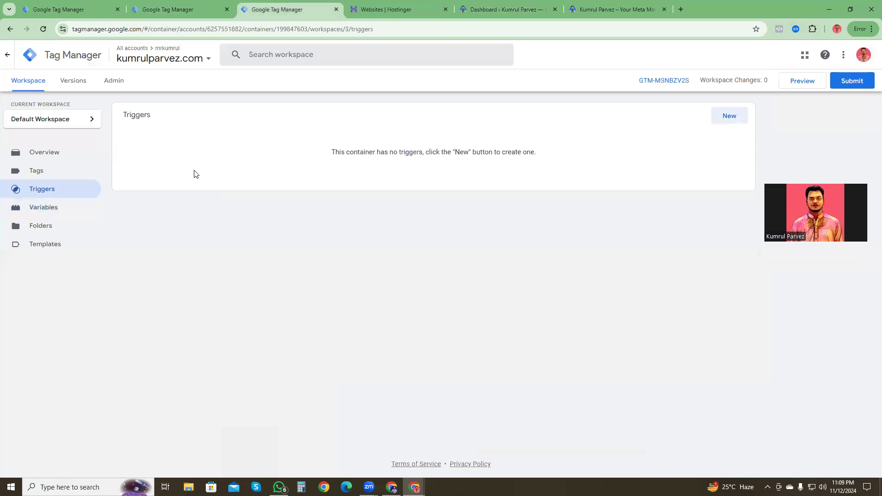
pyautogui.click(42, 225)
pyautogui.click(44, 210)
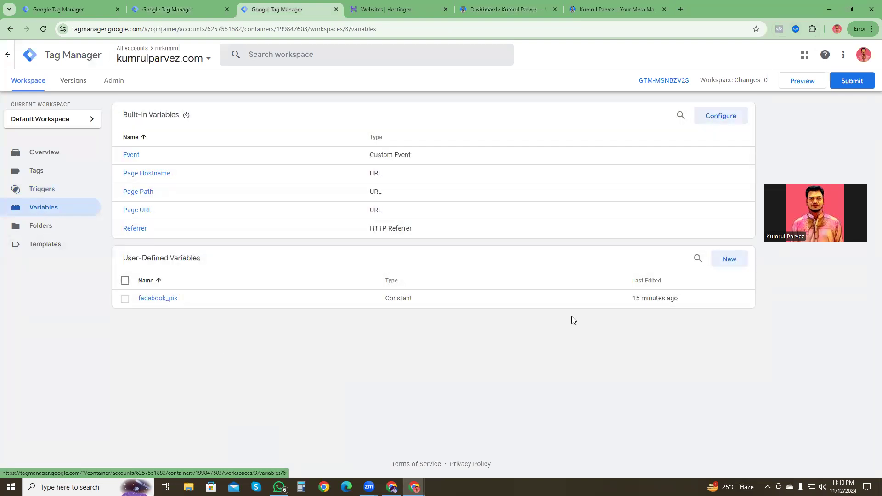
# Step: Start a new user-defined variable and name it DL_Product_Name
pyautogui.click(731, 260)
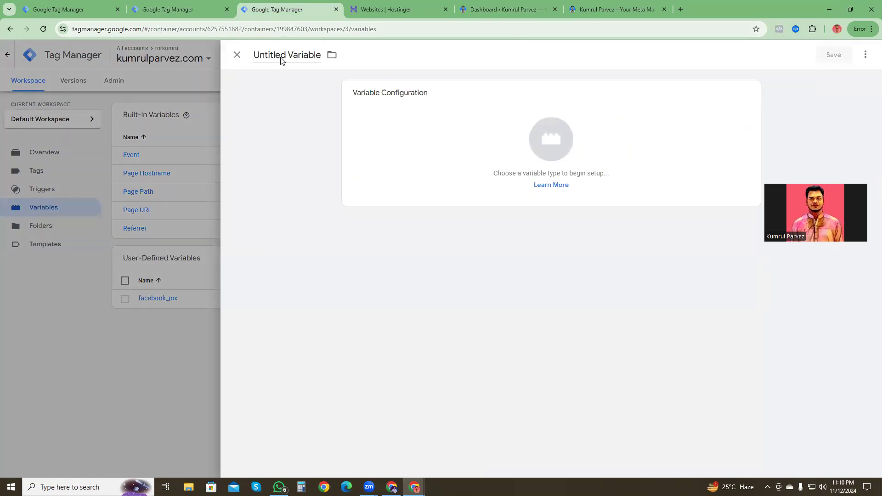
pyautogui.click(305, 56)
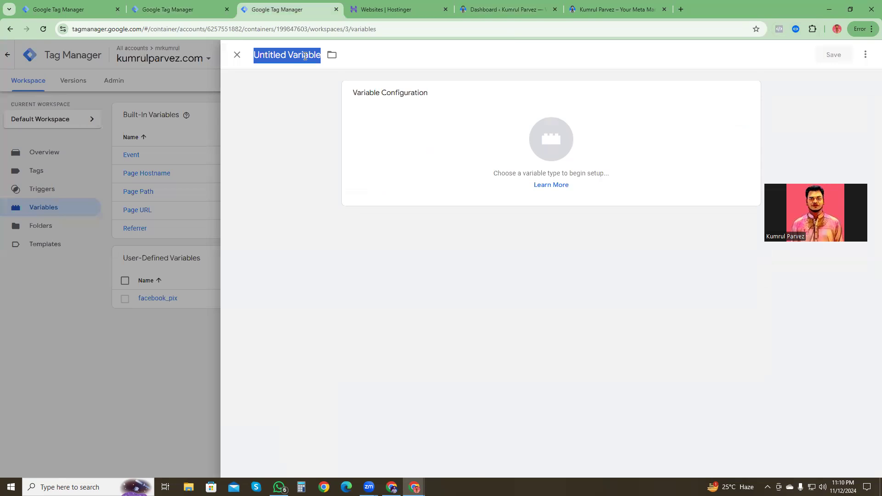
pyautogui.write('DL_')
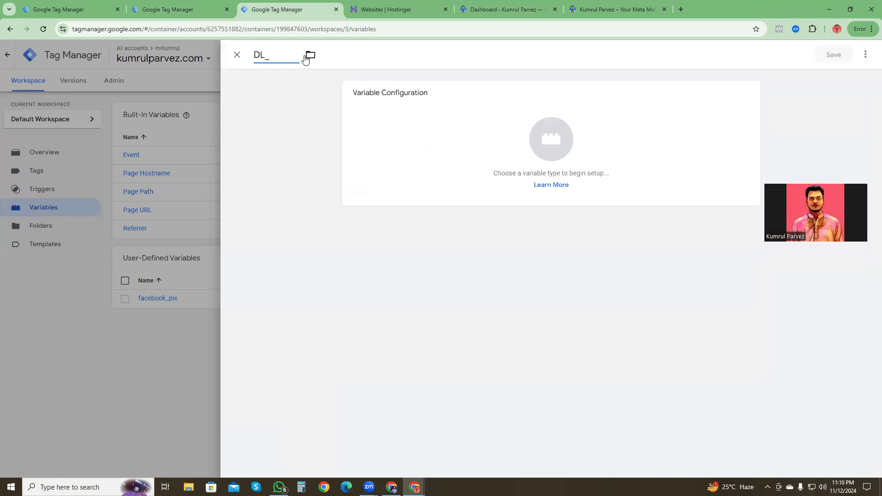
pyautogui.write('Product_Name')
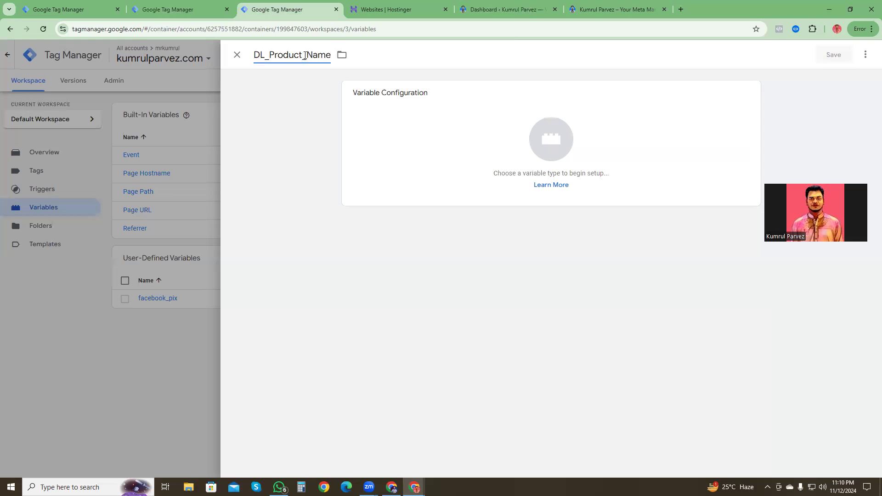
# Step: Set the type of the DL_Product_Name variable to Data Layer Variable
pyautogui.click(555, 145)
pyautogui.click(554, 145)
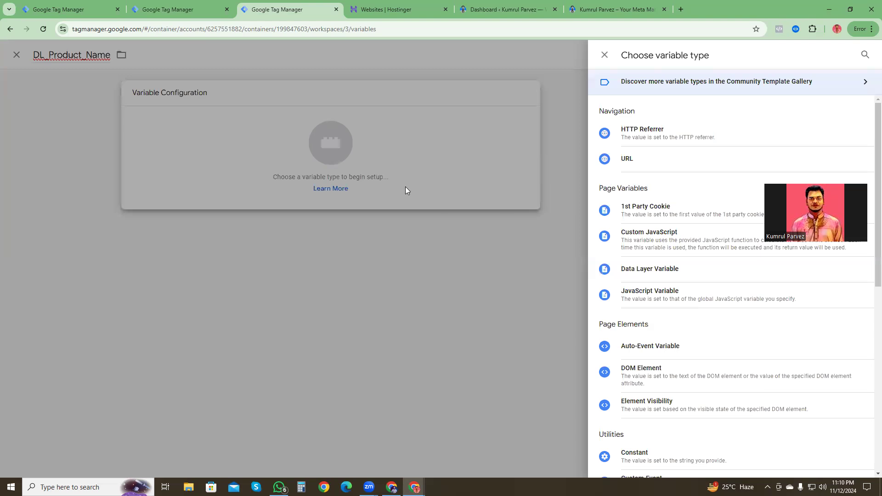
pyautogui.click(329, 143)
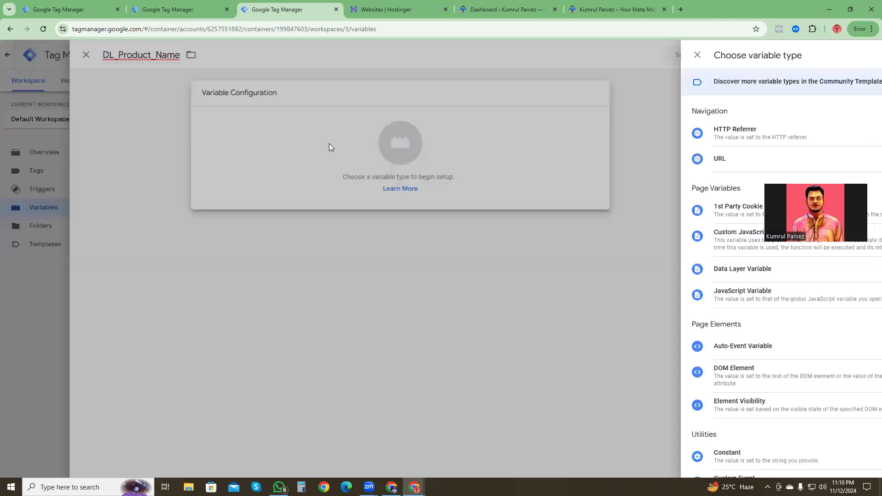
pyautogui.click(547, 137)
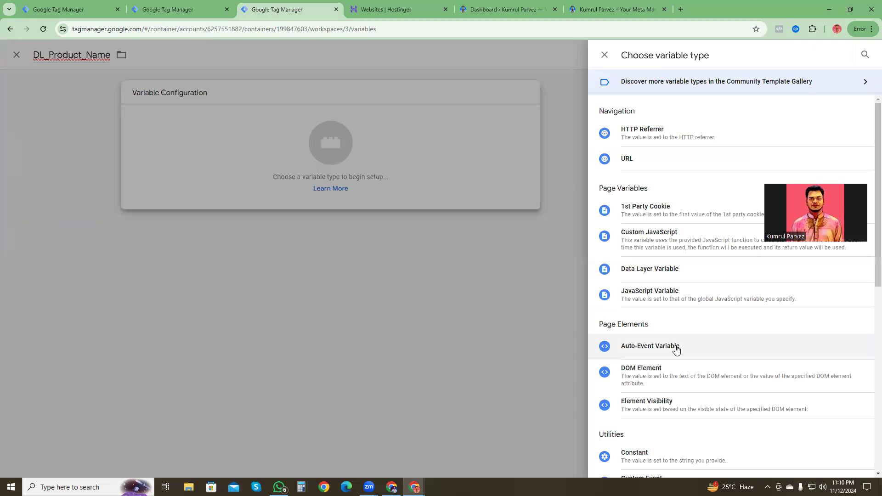
pyautogui.scroll(-3, 699, 408)
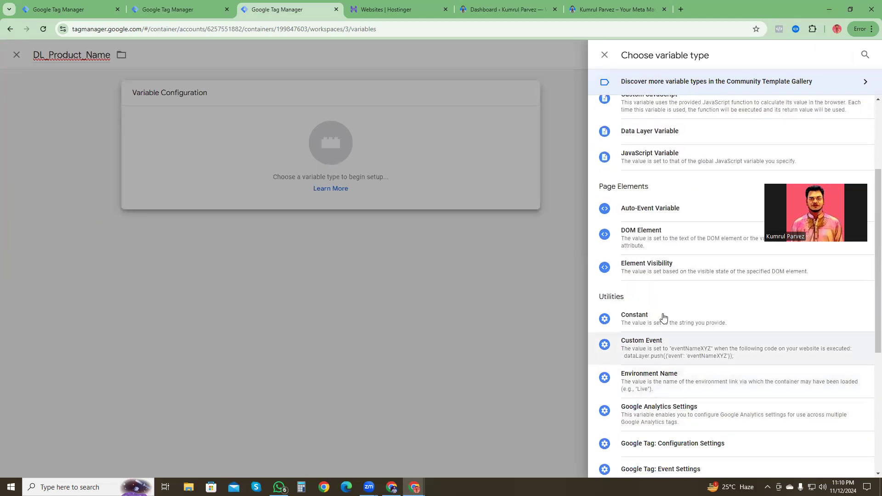
pyautogui.scroll(3, 662, 220)
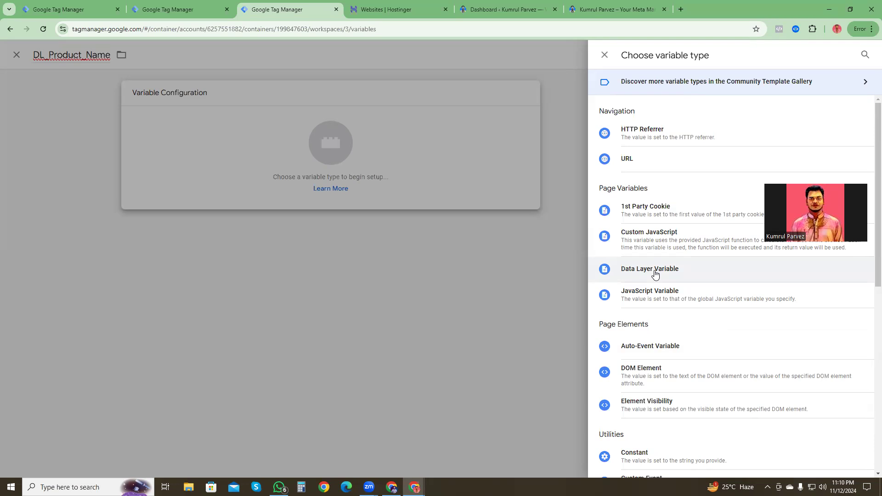
pyautogui.click(649, 270)
# Step: Set the data layer variable name to ecommerce.items.0.item_name and save the DL_Product_Name variable
pyautogui.click(379, 184)
pyautogui.hotkey('ctrl', 'v')
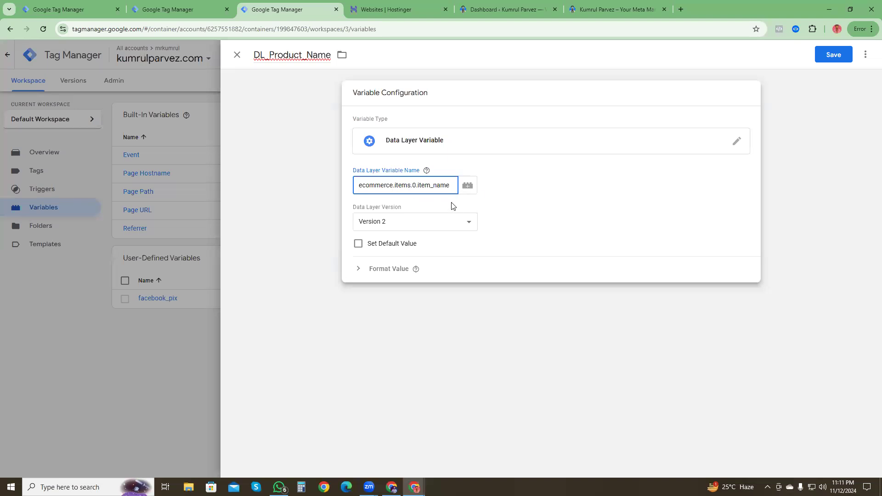
pyautogui.click(488, 176)
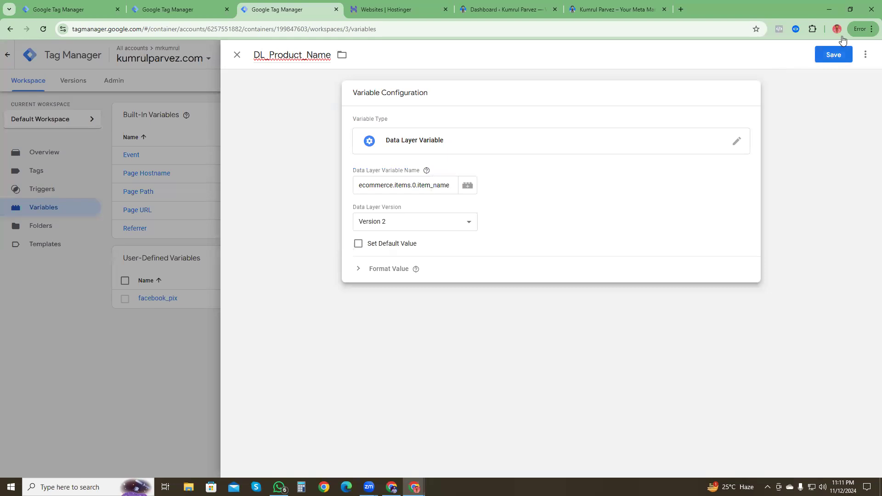
pyautogui.click(359, 270)
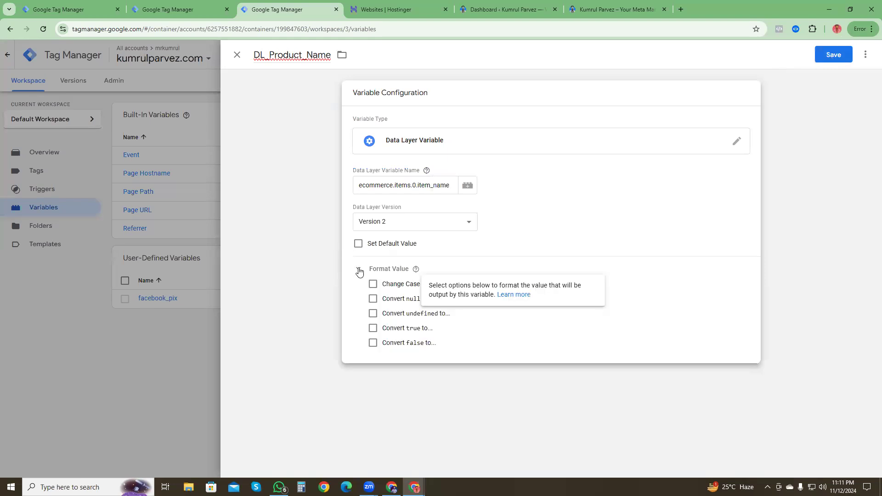
pyautogui.click(359, 271)
pyautogui.click(832, 57)
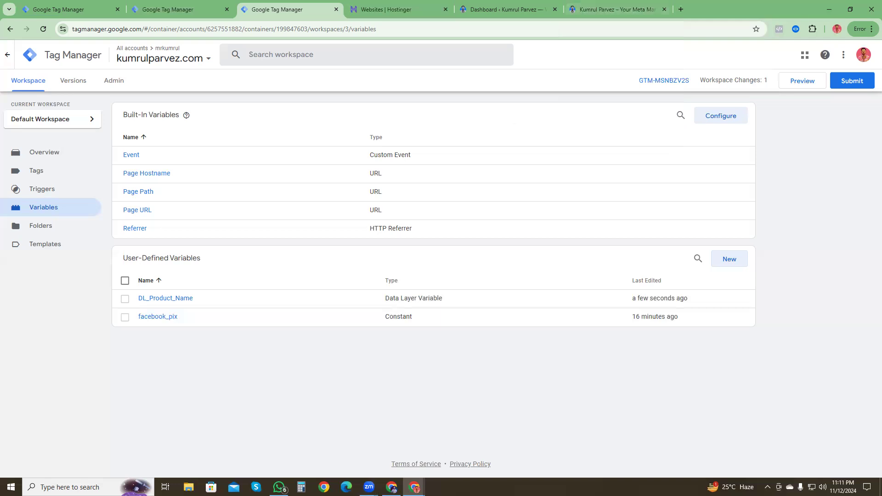
# Step: Close the separate website window and copy the first item's price key from view_item_list in Datalayer Checker
pyautogui.moveTo(415, 487)
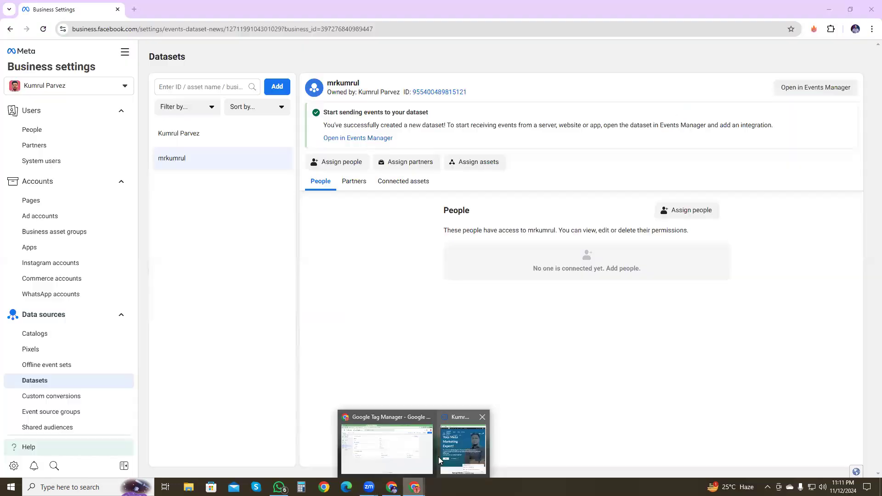
pyautogui.click(481, 418)
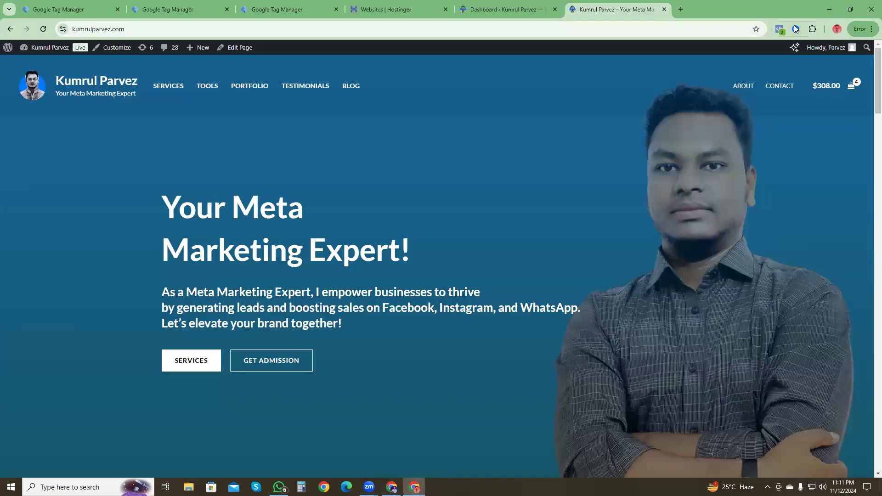
pyautogui.click(796, 28)
pyautogui.click(626, 118)
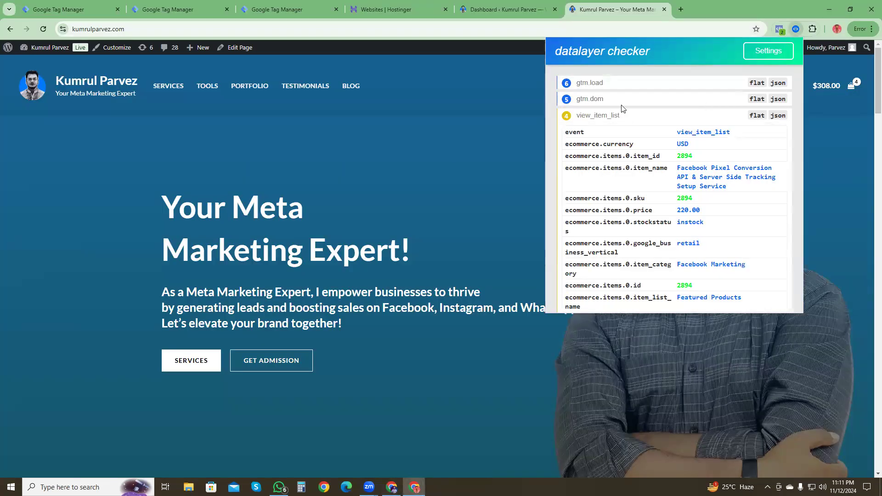
pyautogui.moveTo(665, 172)
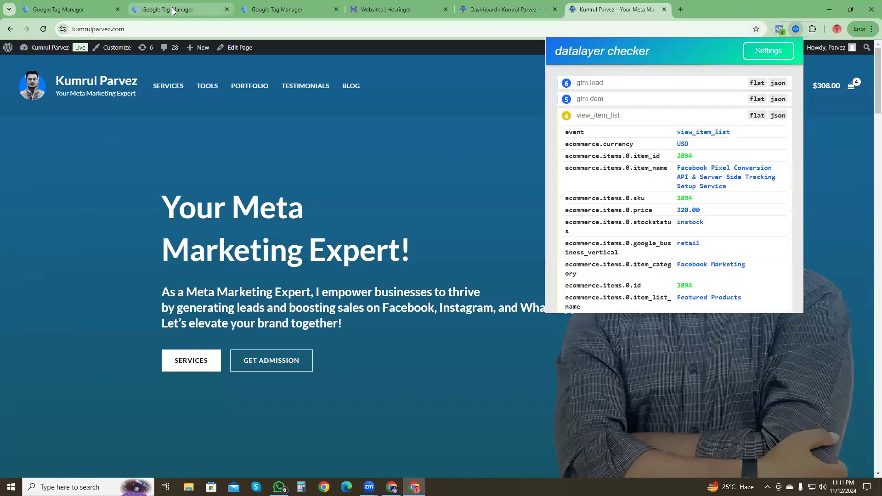
# Step: Start another user-defined variable in the GTM-MSNBZV2S container and name it DL_Product_Price
pyautogui.click(267, 9)
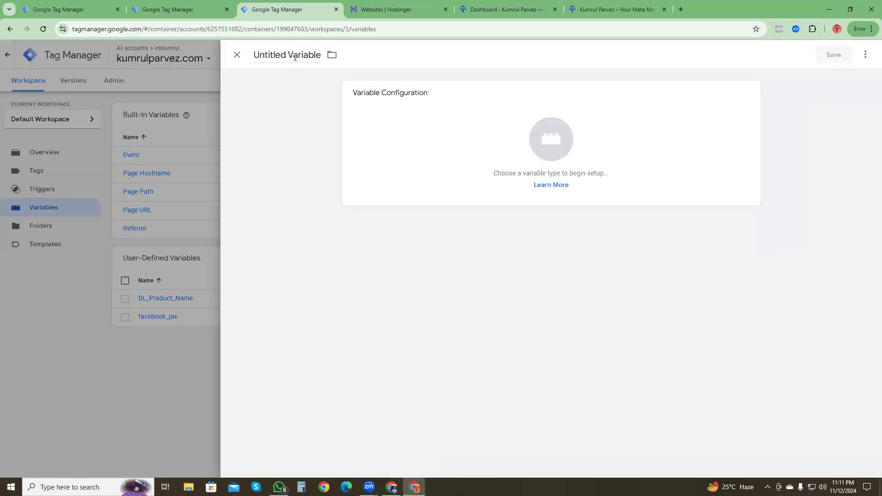
pyautogui.click(295, 56)
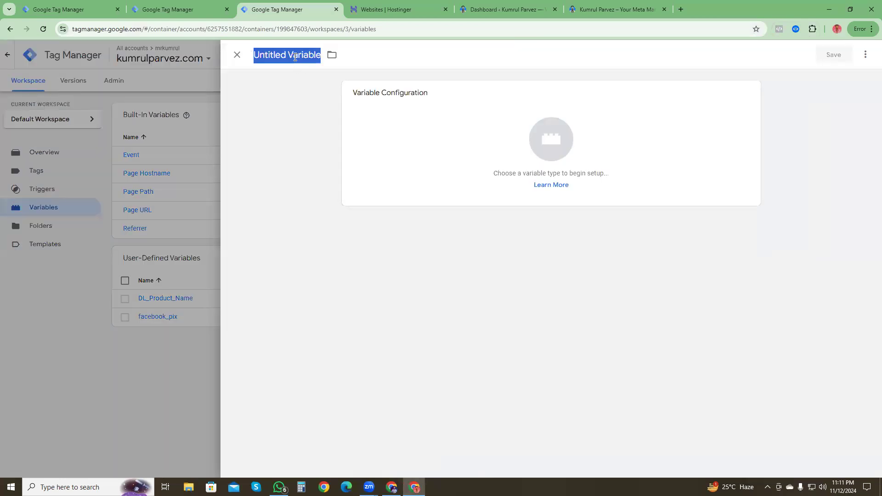
pyautogui.write('DL_P')
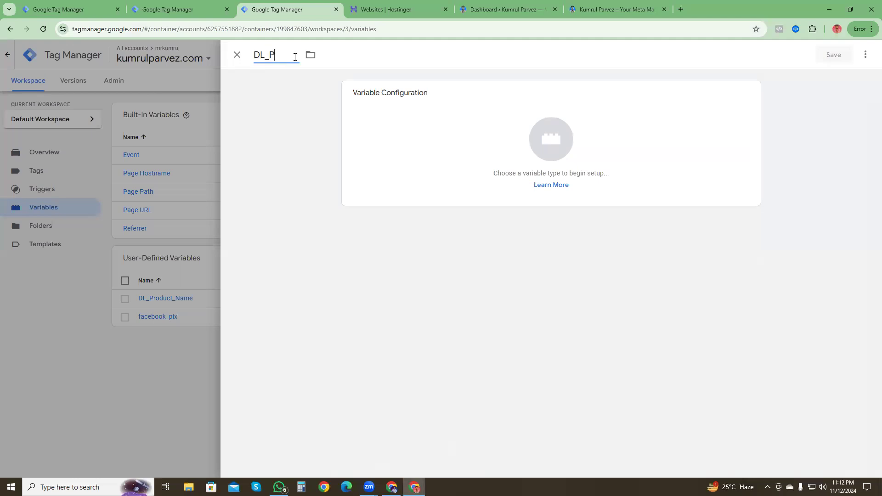
pyautogui.write('roduct_Price')
# Step: Make DL_Product_Price a Data Layer Variable with the data layer variable name ecommerce.items.0.price
pyautogui.click(567, 152)
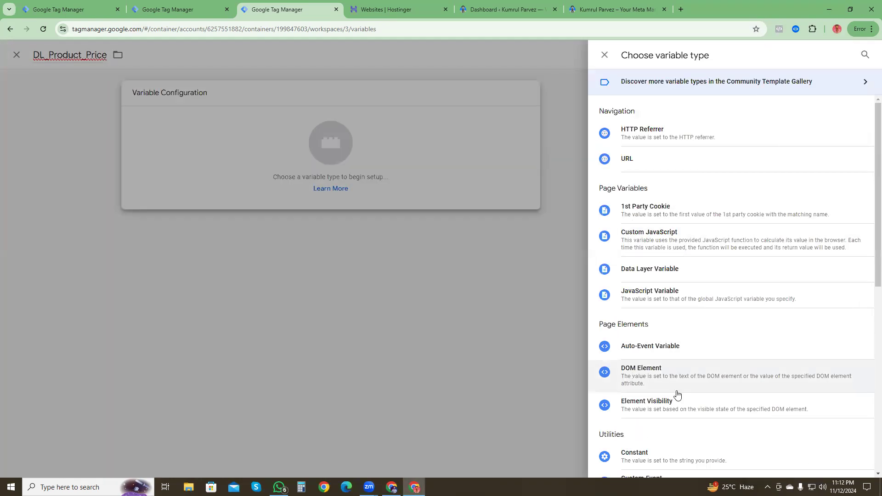
pyautogui.scroll(-3, 669, 392)
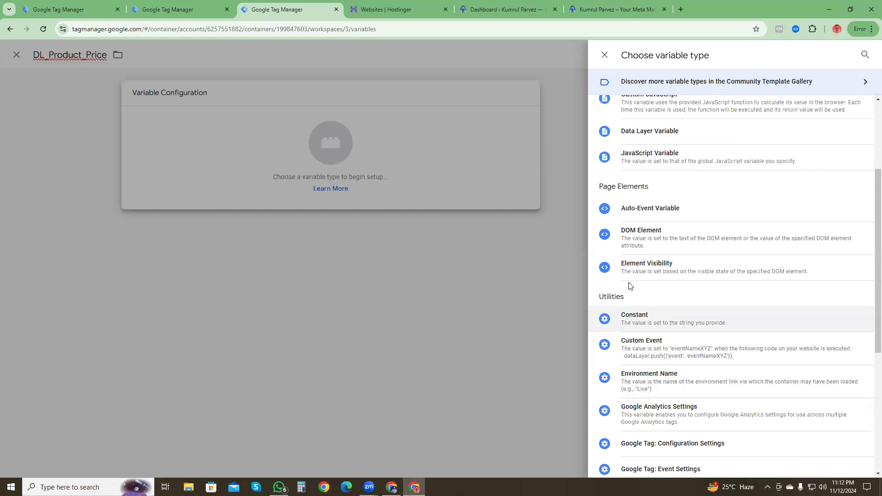
pyautogui.scroll(1, 656, 212)
pyautogui.click(653, 183)
pyautogui.click(394, 185)
pyautogui.write('ecommerce.items.0.price')
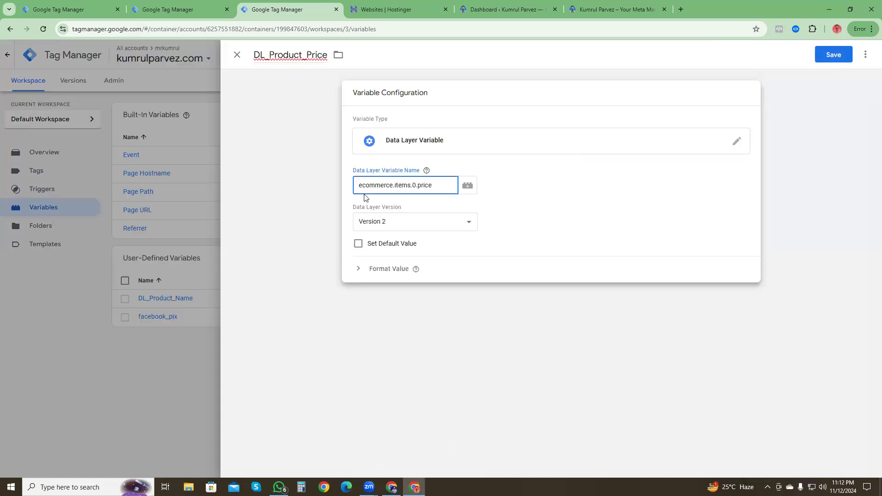
# Step: Save the DL_Product_Price variable
pyautogui.click(837, 60)
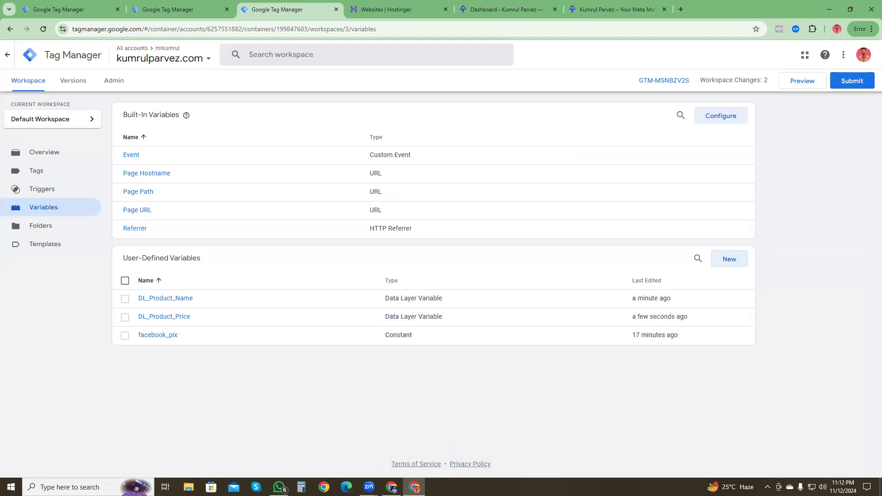
pyautogui.hotkey('alt', 'Tab')
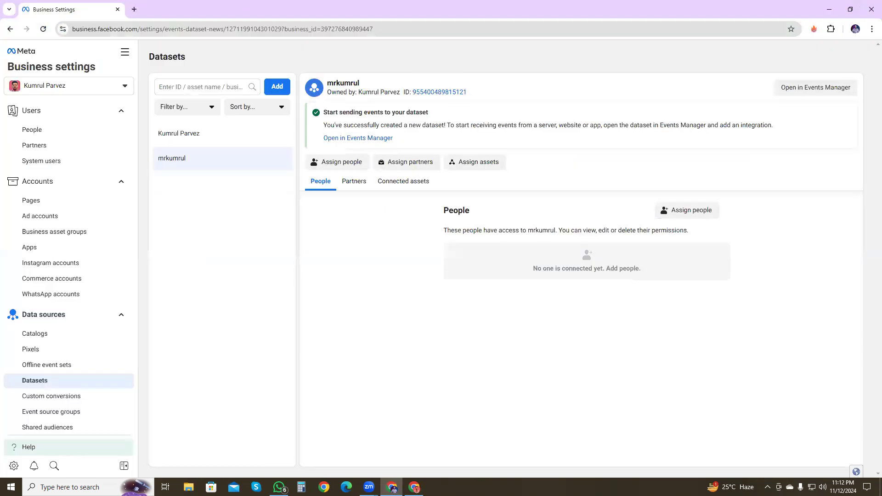
pyautogui.hotkey('alt', 'Tab')
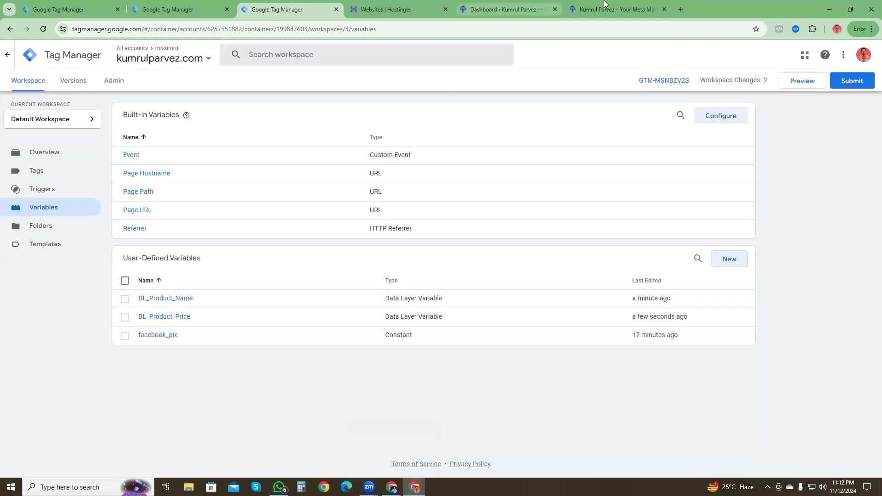
# Step: Examine the item keys of the view_item_list event in Datalayer Checker on the website's home page
pyautogui.click(616, 9)
pyautogui.click(797, 29)
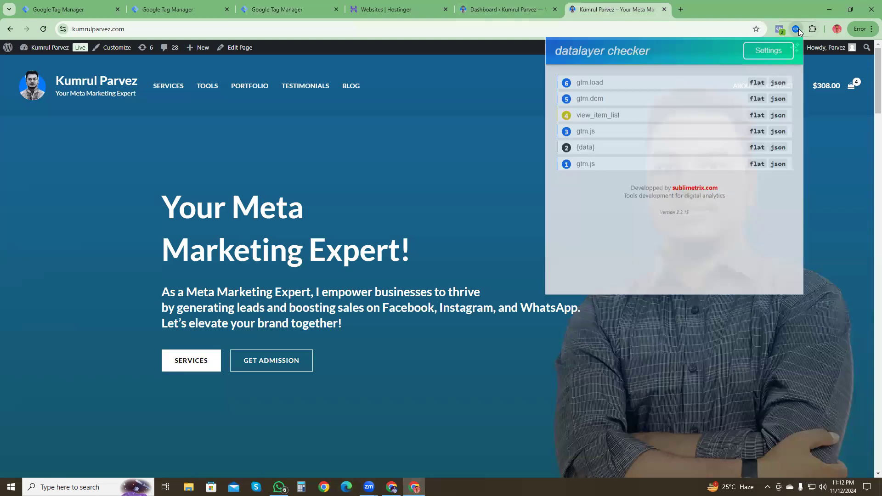
pyautogui.click(588, 120)
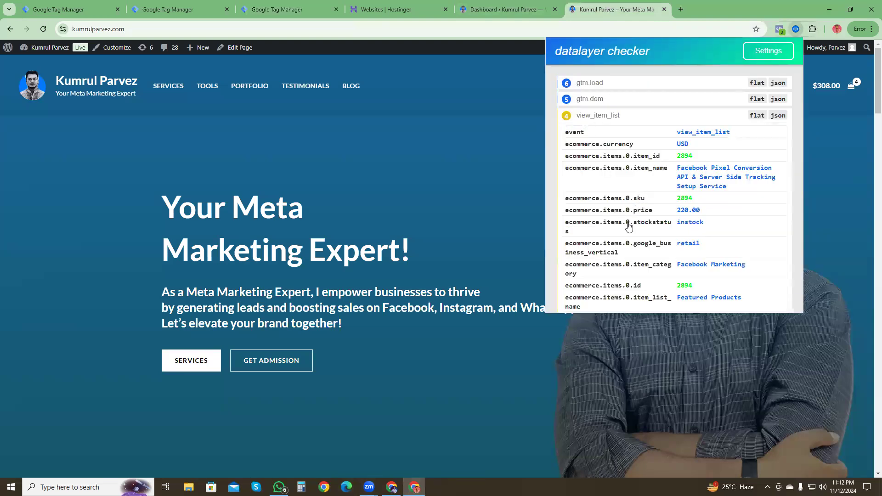
pyautogui.scroll(-2, 627, 222)
pyautogui.scroll(-3, 665, 201)
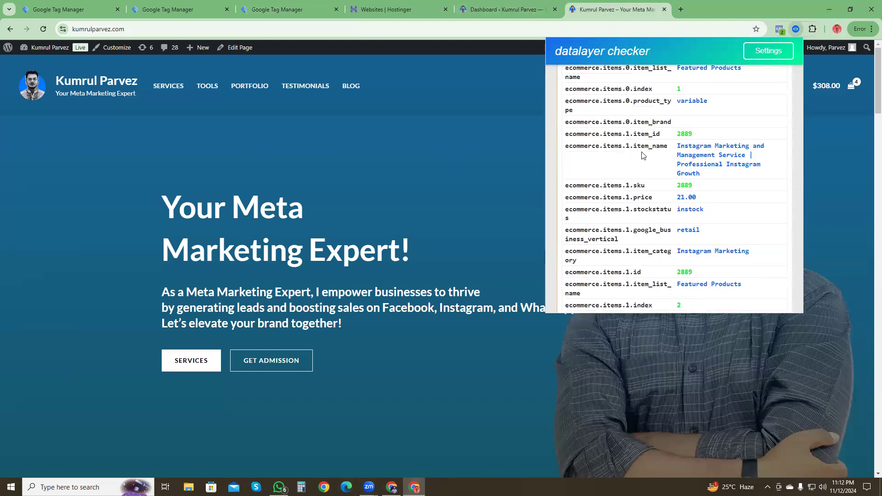
pyautogui.scroll(-2, 634, 207)
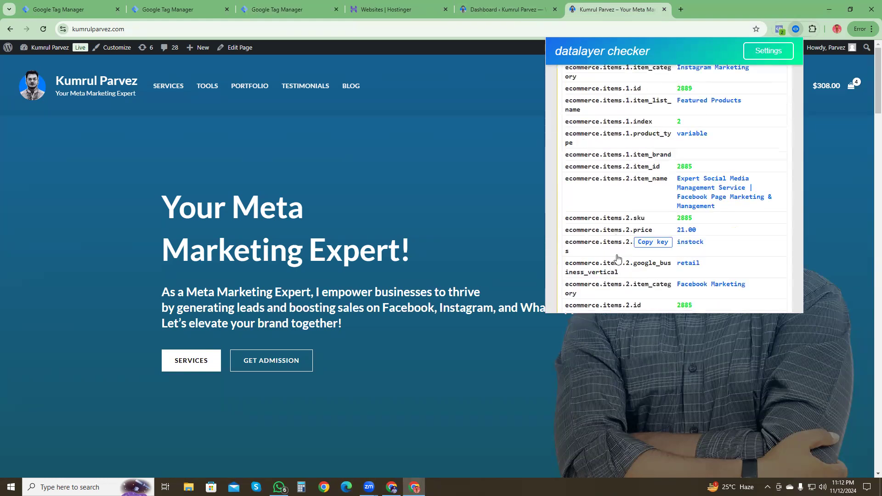
pyautogui.scroll(6, 623, 258)
pyautogui.scroll(-2, 621, 243)
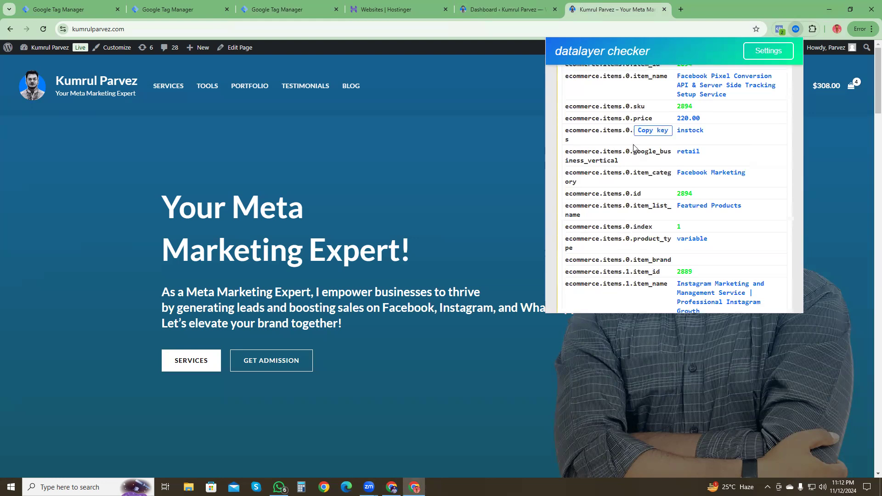
pyautogui.scroll(2, 642, 197)
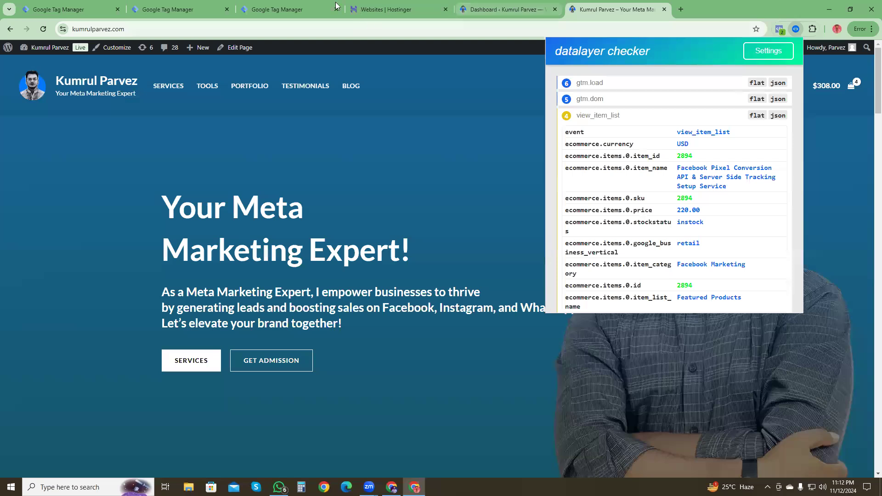
# Step: Start another user-defined variable in the Tag Manager container and begin its name with DL_Product_
pyautogui.click(280, 9)
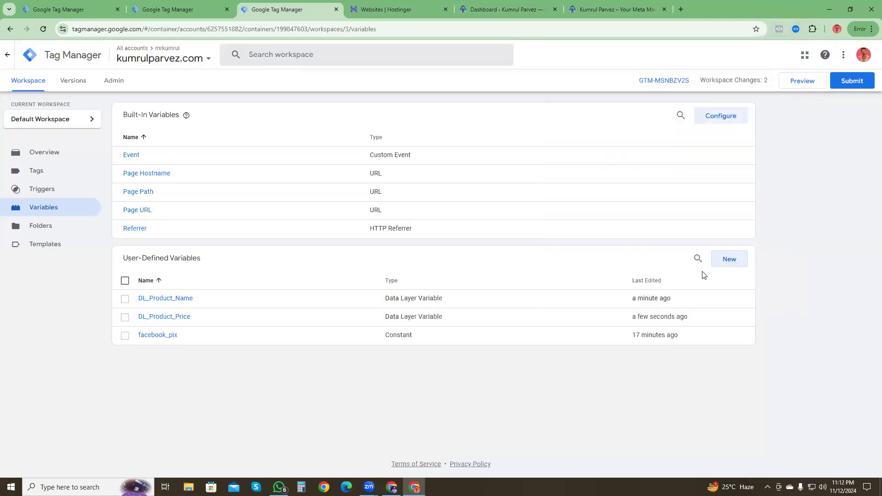
pyautogui.click(729, 260)
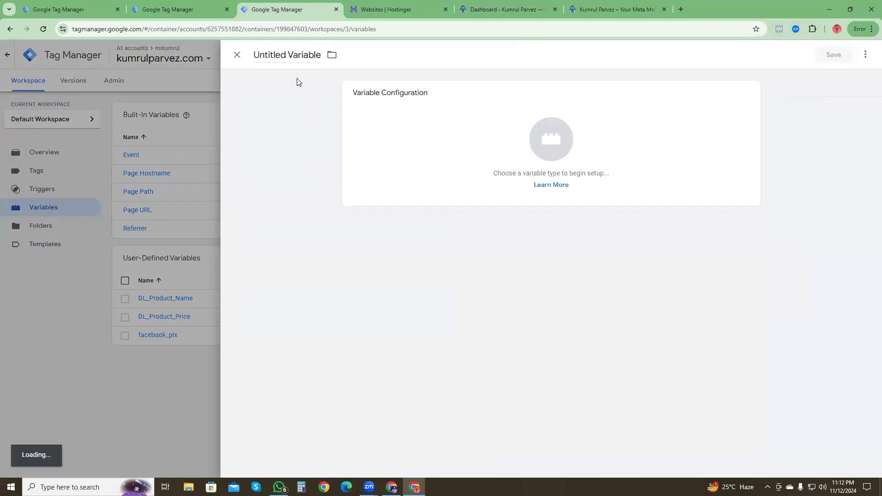
pyautogui.tripleClick(293, 56)
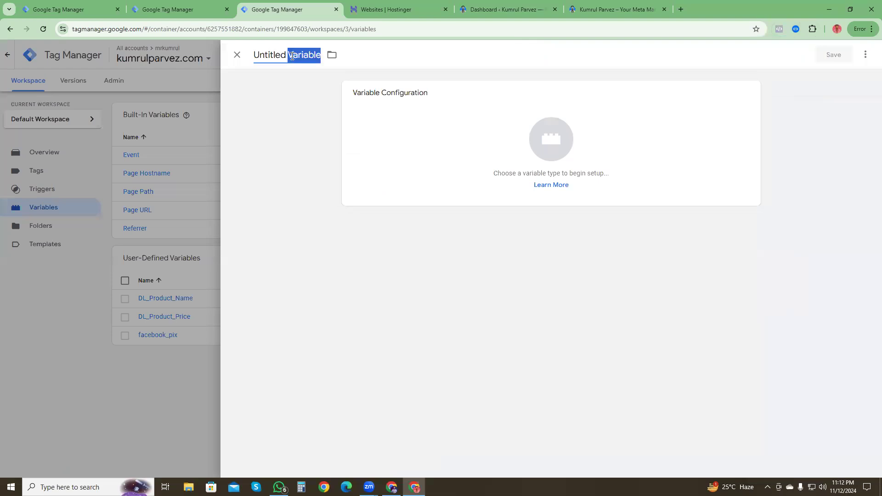
pyautogui.write('DL_Product')
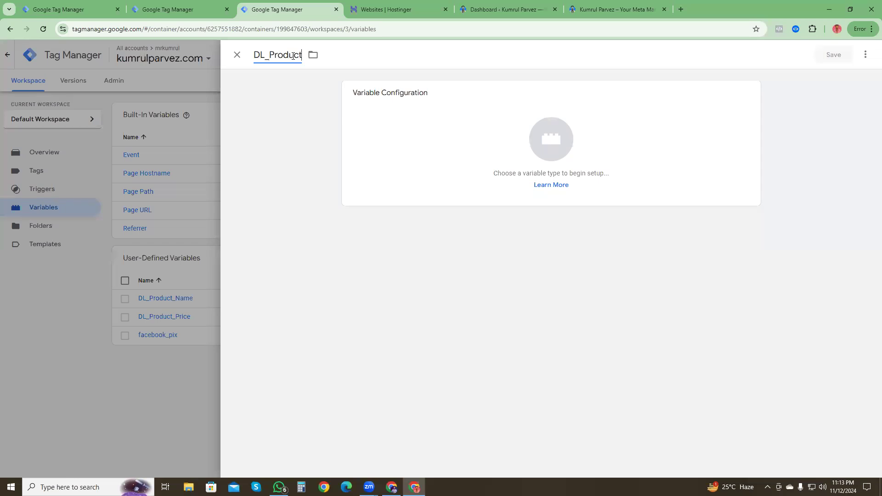
pyautogui.write('_')
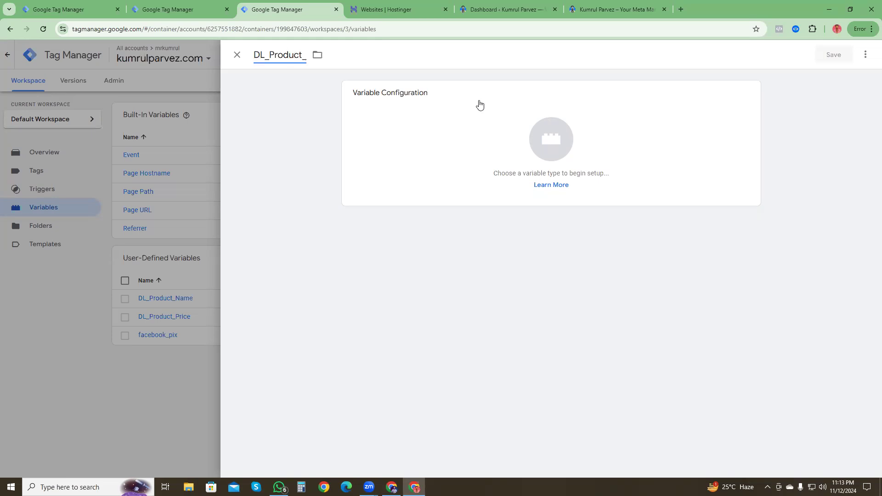